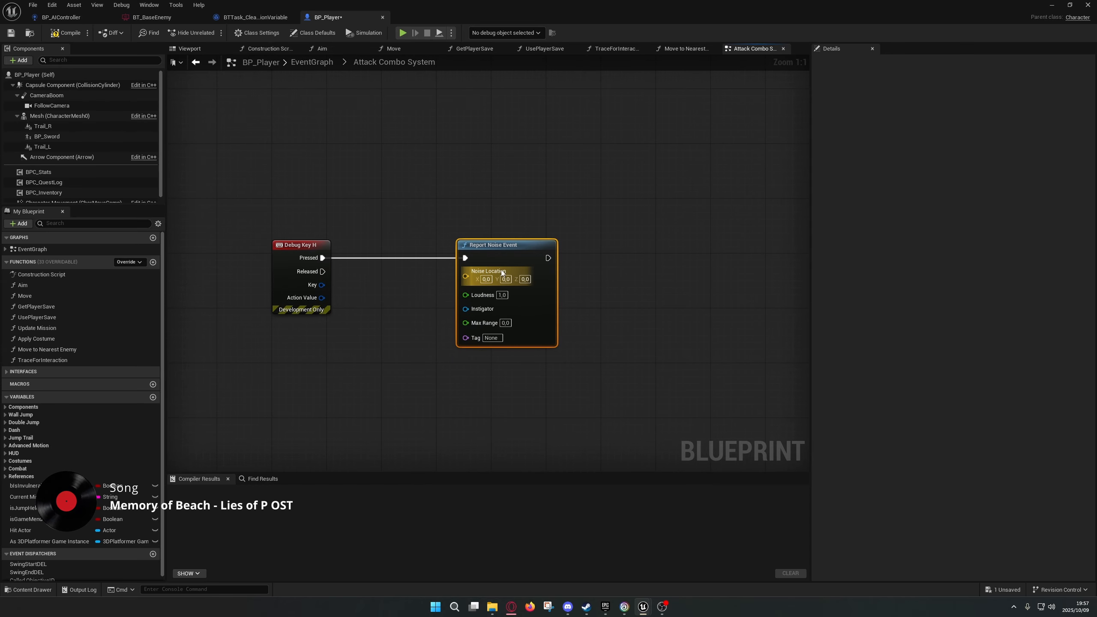
# Add a Get Actor Location node feeding Report Noise Event's Noise Location and place it below the Debug Key H node.
pyautogui.rightClick(310, 346)
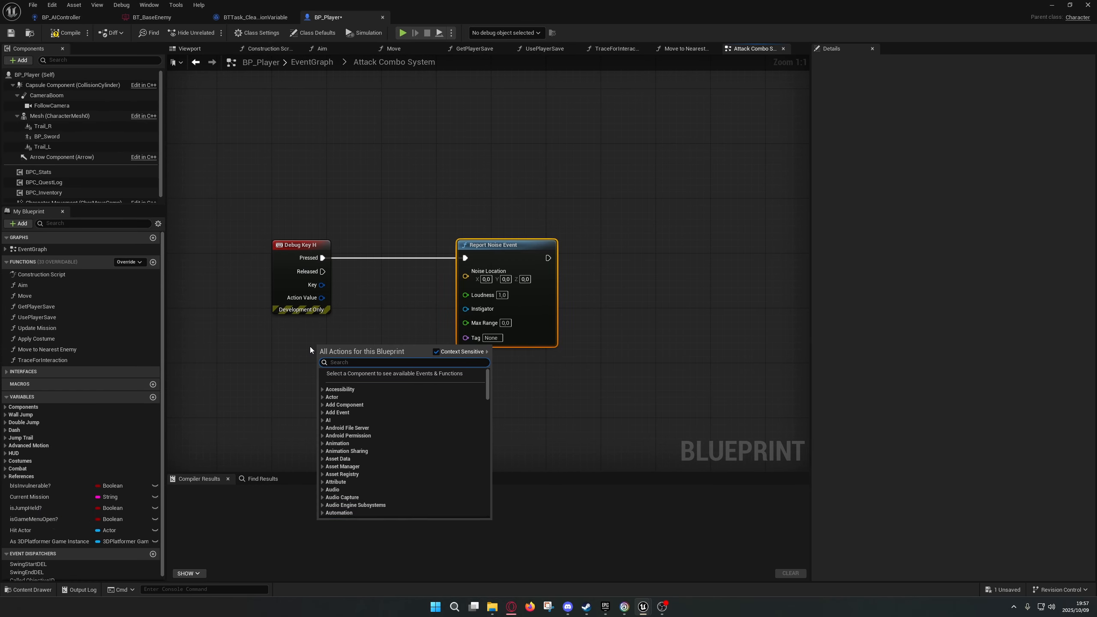
pyautogui.write('m')
pyautogui.press('BackSpace')
pyautogui.write('ge')
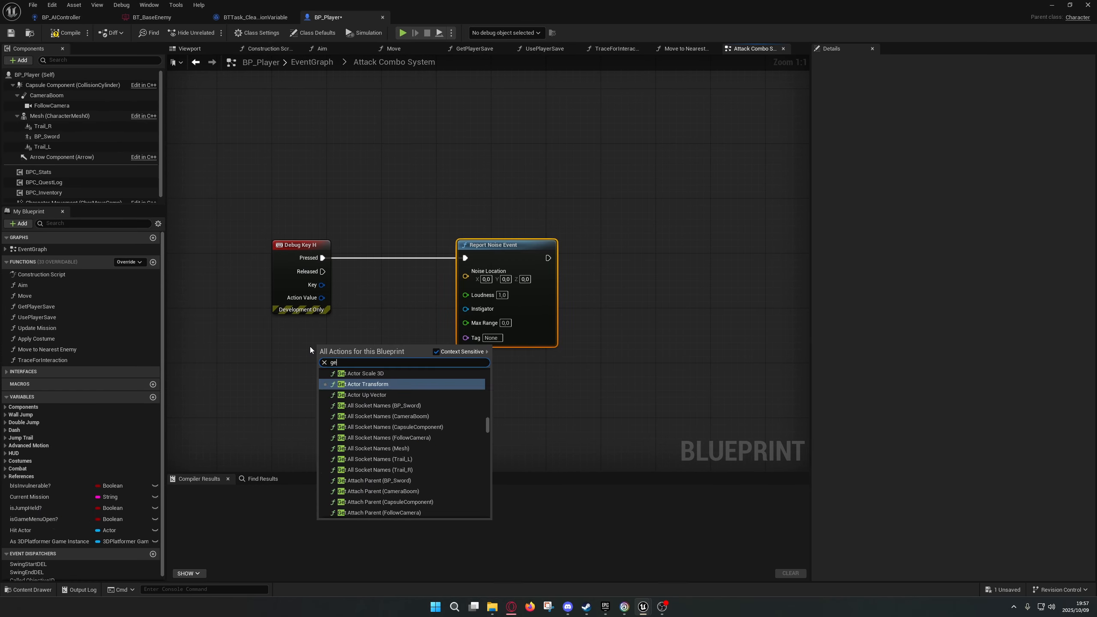
pyautogui.write('t actor location')
pyautogui.press('Return')
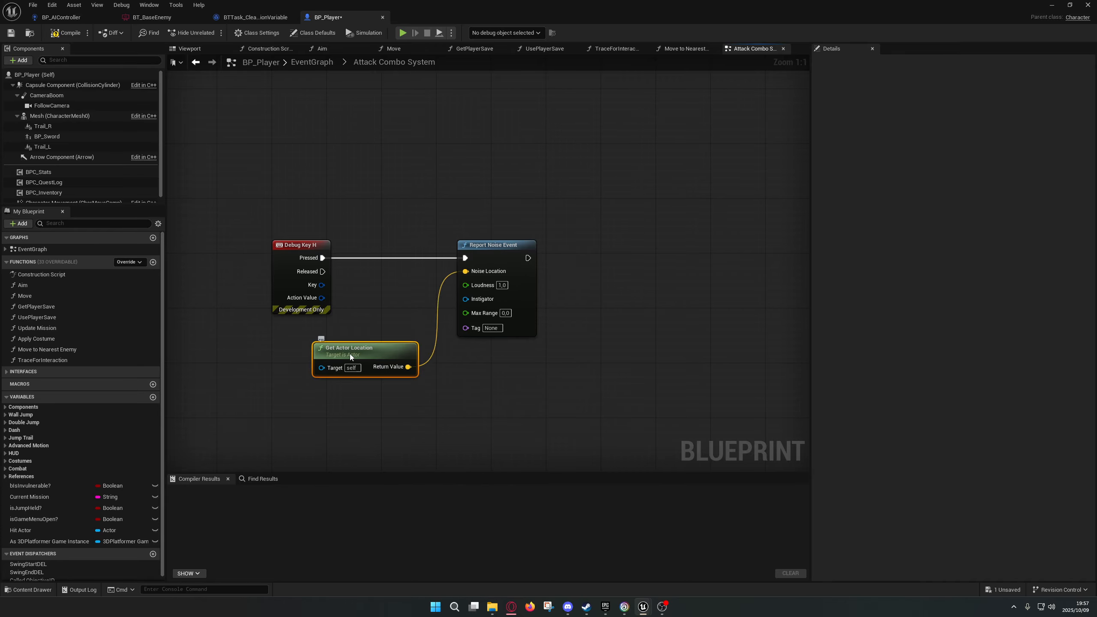
pyautogui.moveTo(350, 353); pyautogui.dragTo(315, 339)
# Feed a reference to self into Report Noise Event's Instigator and move the Debug Key H node further away.
pyautogui.moveTo(465, 298); pyautogui.dragTo(394, 393)
pyautogui.write('se')
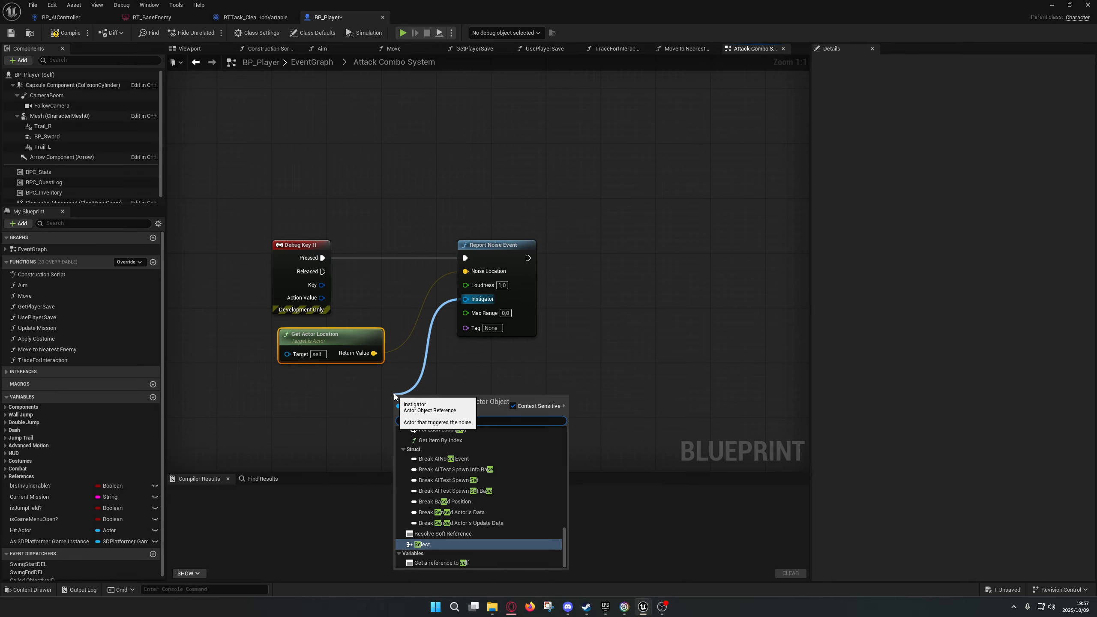
pyautogui.write('lf')
pyautogui.press('Return')
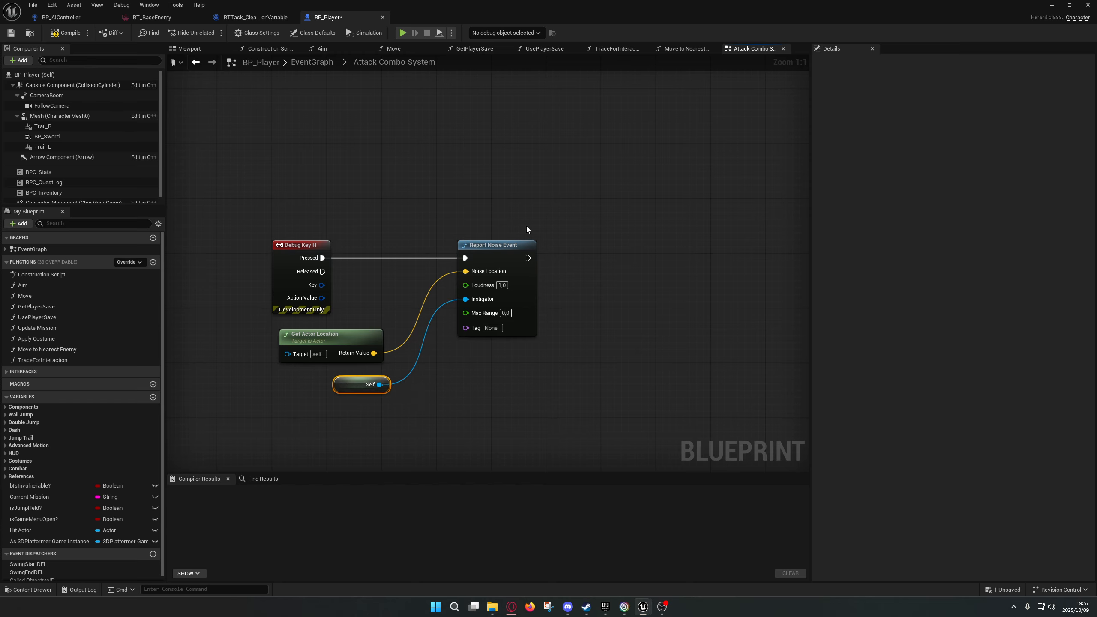
pyautogui.moveTo(307, 245); pyautogui.dragTo(251, 253)
# Add a Play Sound at Location node executed after Report Noise Event and align it with that node.
pyautogui.moveTo(527, 257); pyautogui.dragTo(608, 257)
pyautogui.write('play sound')
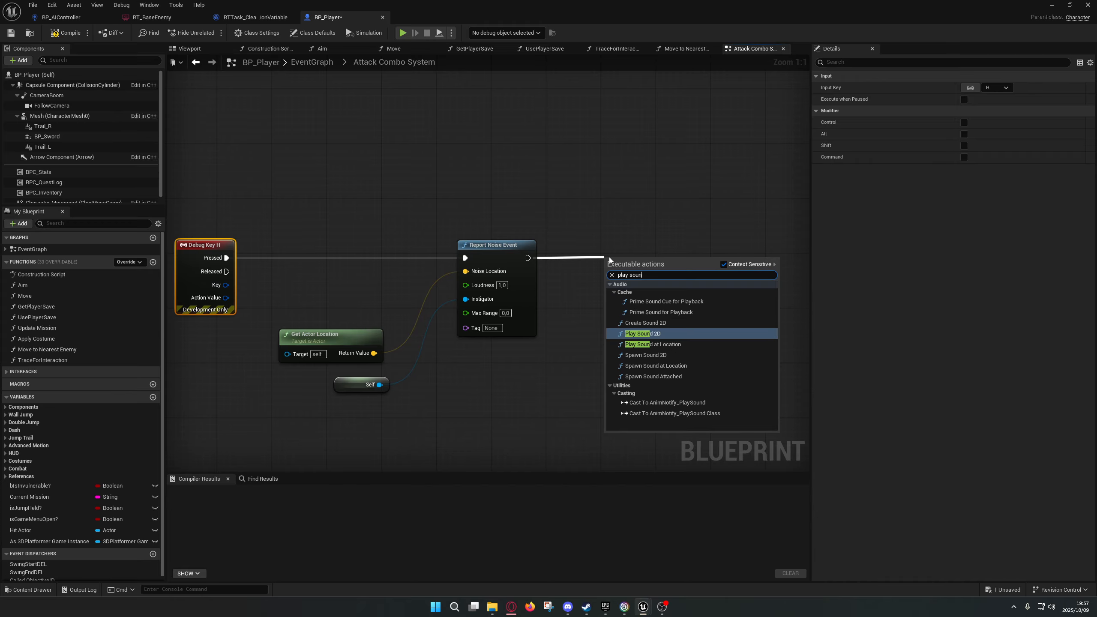
pyautogui.press('Return')
pyautogui.moveTo(672, 271); pyautogui.dragTo(679, 258)
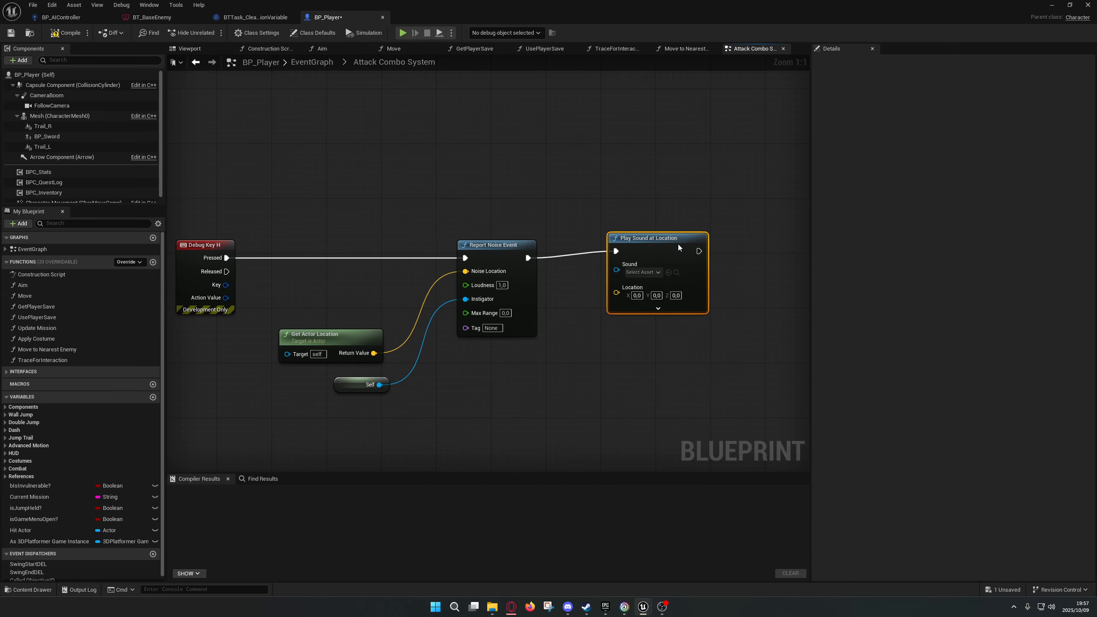
# Connect the actor location to Play Sound at Location's Location input, routing the wire below Report Noise Event with a reroute node.
pyautogui.moveTo(374, 353); pyautogui.dragTo(618, 295)
pyautogui.doubleClick(552, 301)
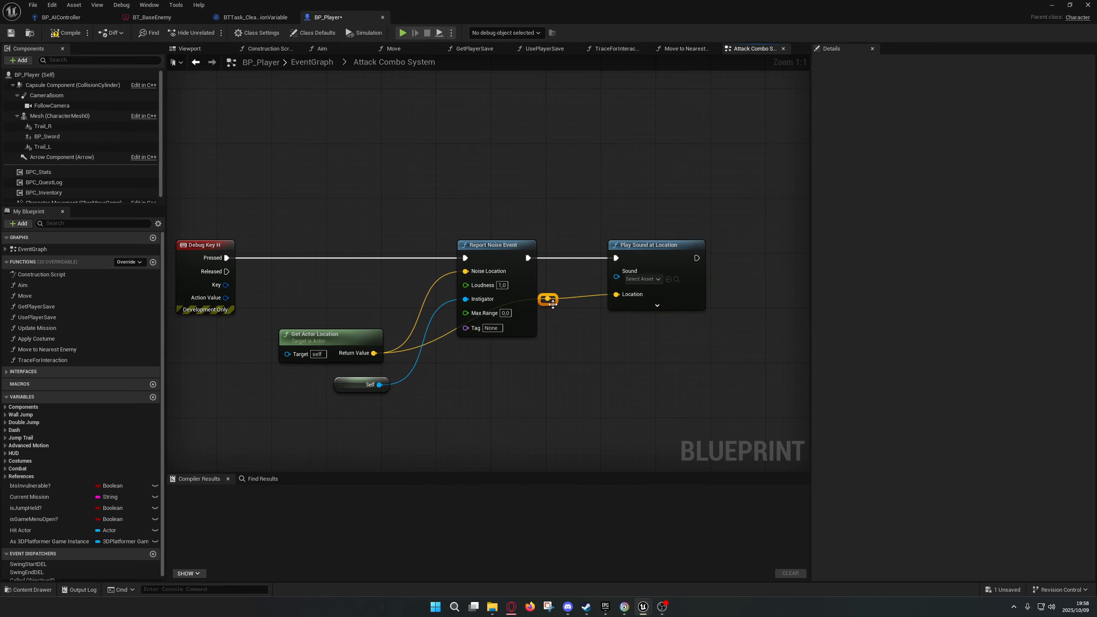
pyautogui.moveTo(563, 365); pyautogui.dragTo(563, 359)
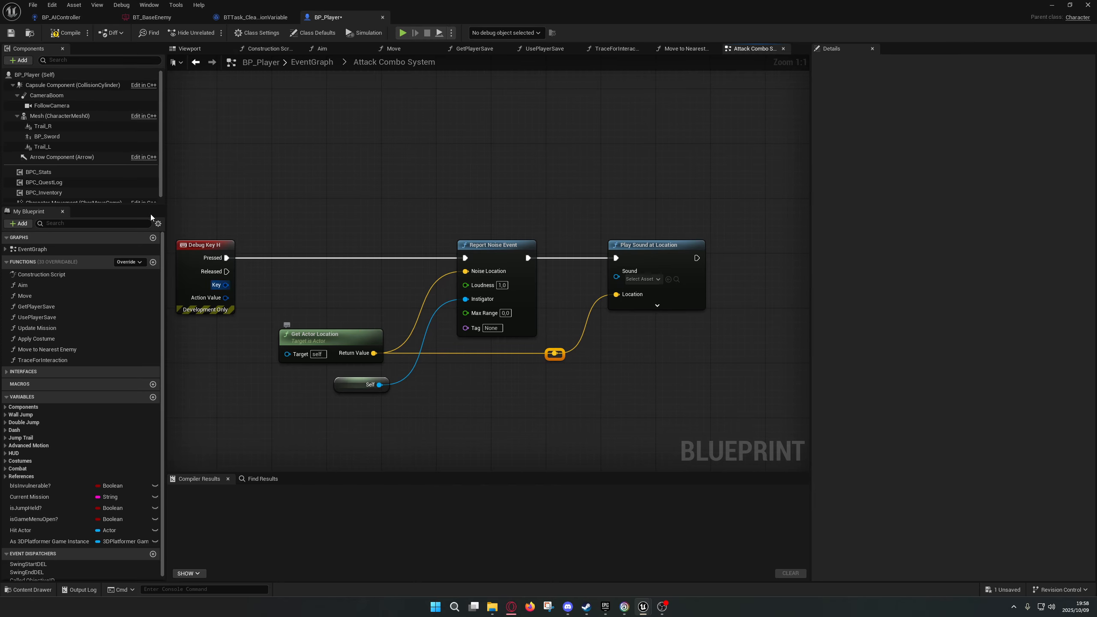
# Compile and save the BP_Player blueprint.
pyautogui.click(13, 36)
pyautogui.click(69, 35)
pyautogui.click(17, 35)
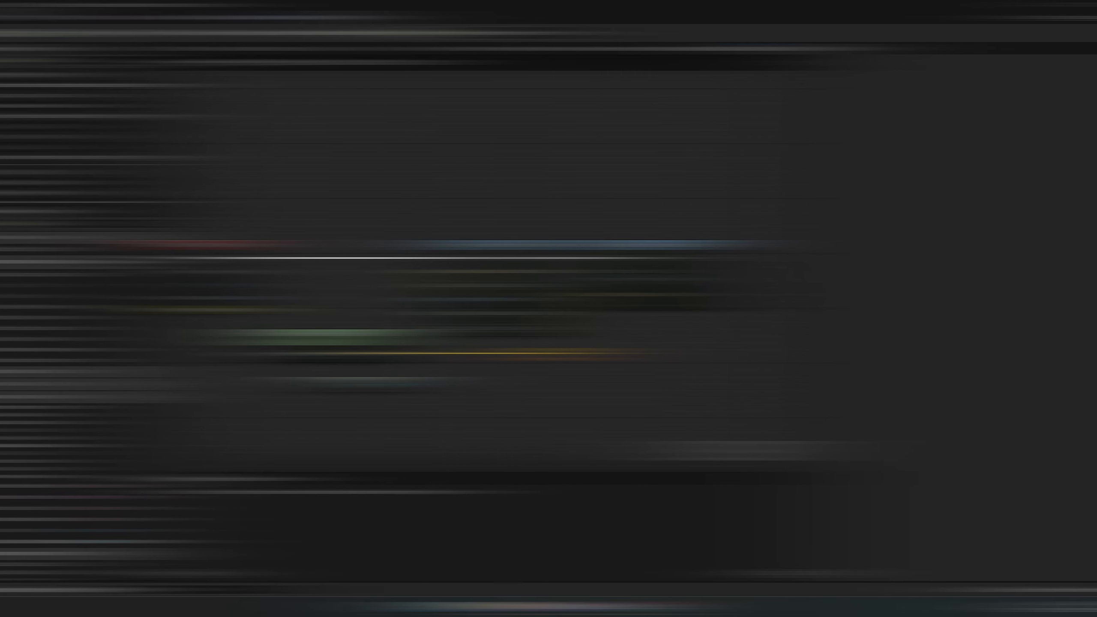
# Assign the whistle-upset sound to the Play Sound at Location node.
pyautogui.click(642, 279)
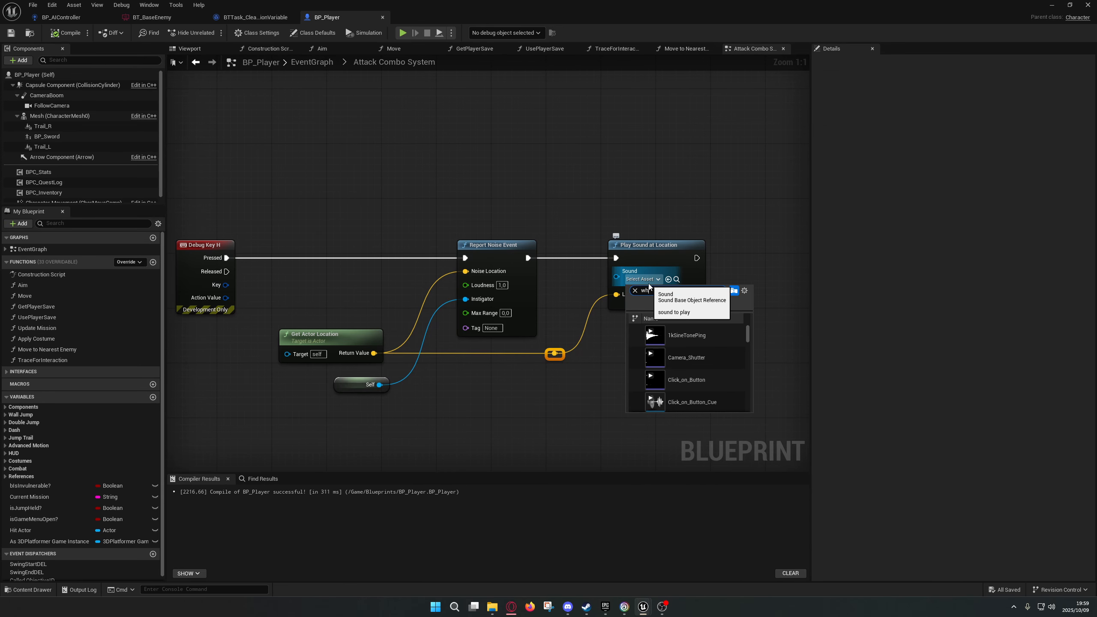
pyautogui.write('whistle')
pyautogui.click(664, 336)
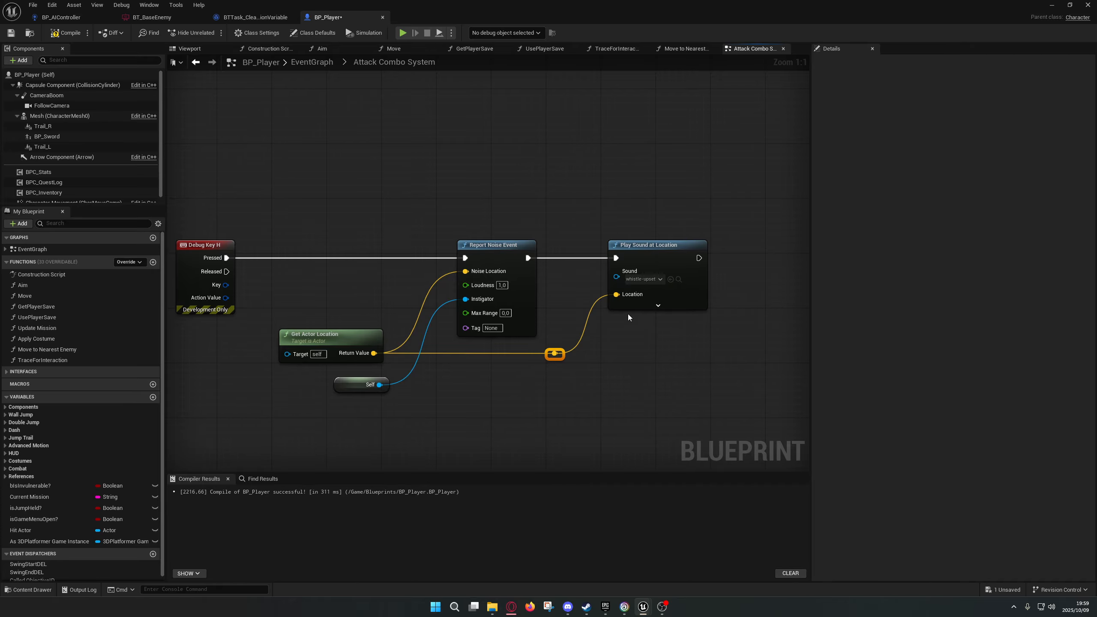
# Set the Volume Multiplier of Play Sound at Location to 0,8 and collapse its advanced inputs.
pyautogui.click(658, 305)
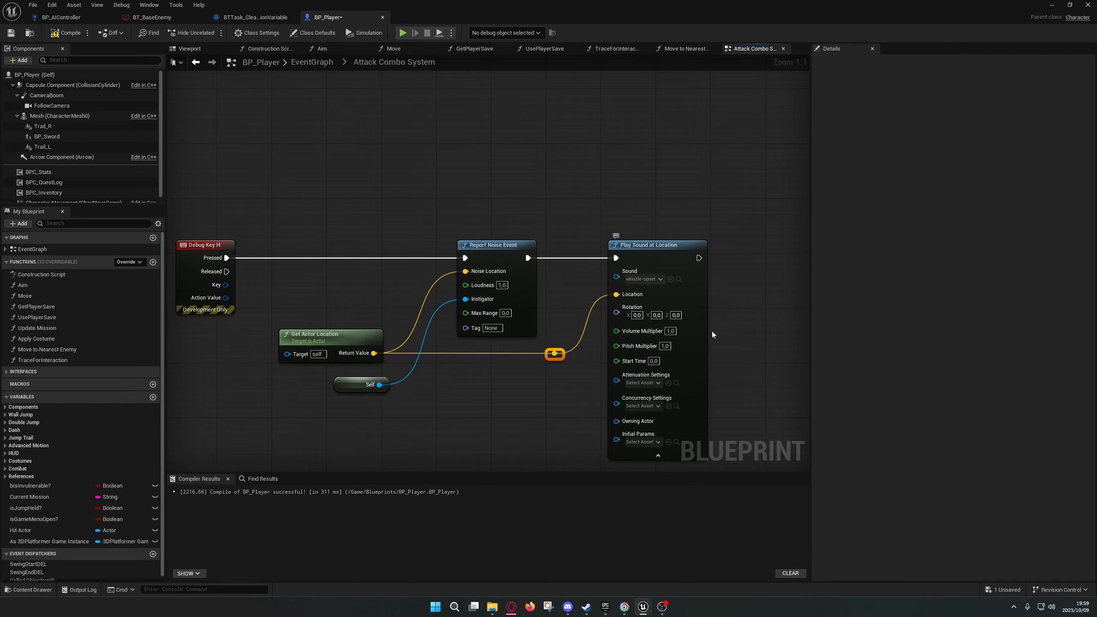
pyautogui.write('0,8')
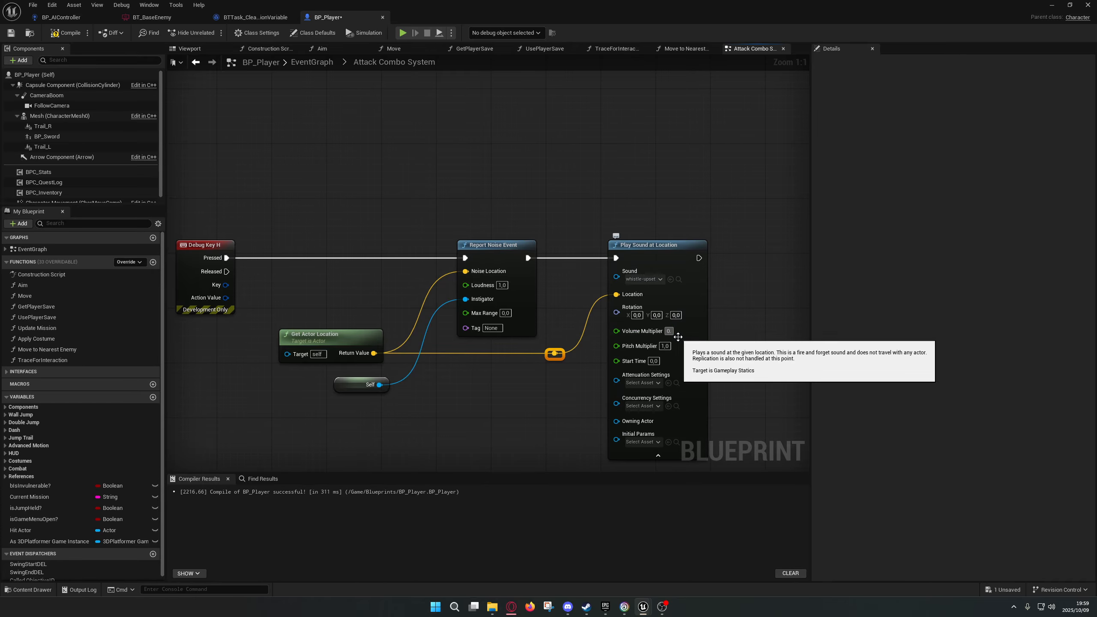
pyautogui.press('Return')
pyautogui.rightClick(749, 384)
pyautogui.moveTo(748, 384); pyautogui.dragTo(717, 381, button='right')
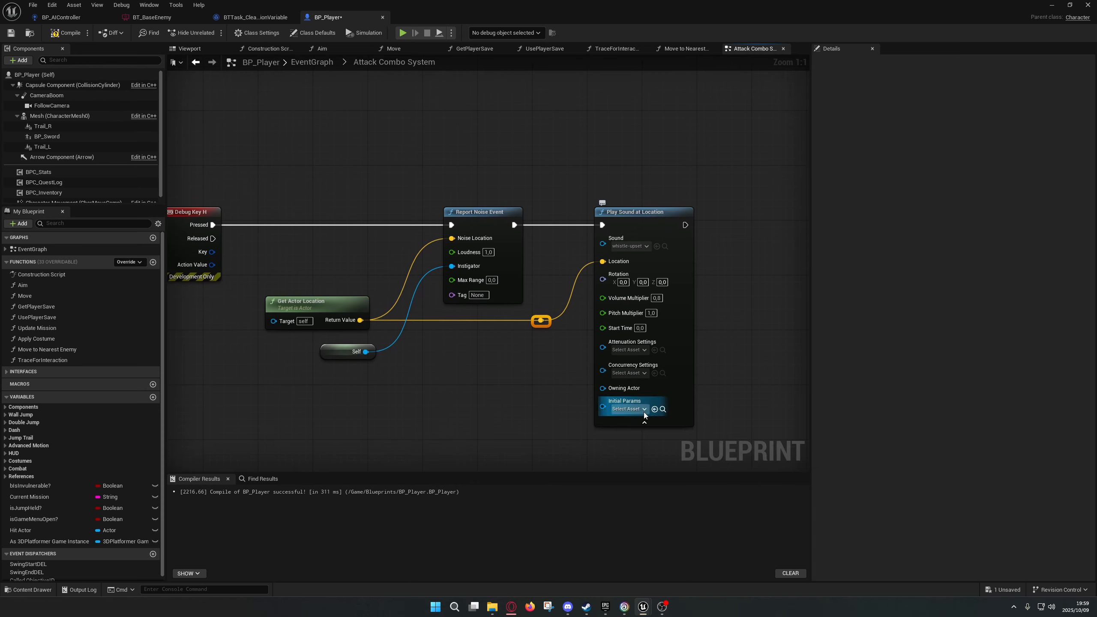
pyautogui.click(643, 423)
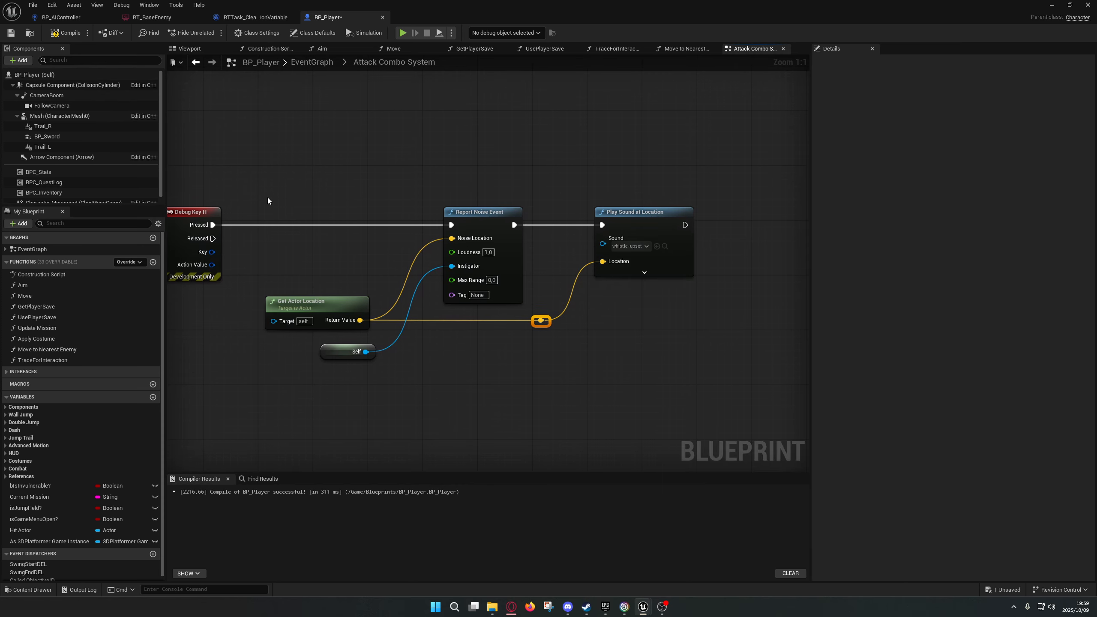
# Enclose all the noise nodes except Debug Key H in a comment titled "Make Noise Event" and save the blueprint.
pyautogui.moveTo(268, 200); pyautogui.dragTo(306, 199, button='right')
pyautogui.moveTo(306, 199); pyautogui.dragTo(746, 414)
pyautogui.press('c')
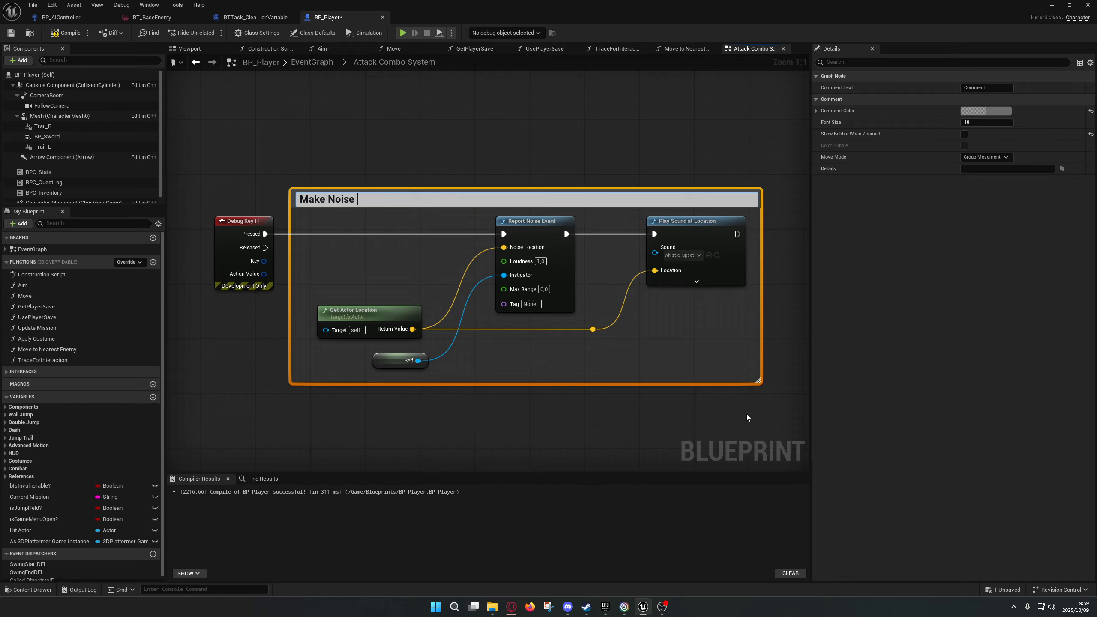
pyautogui.press('Return')
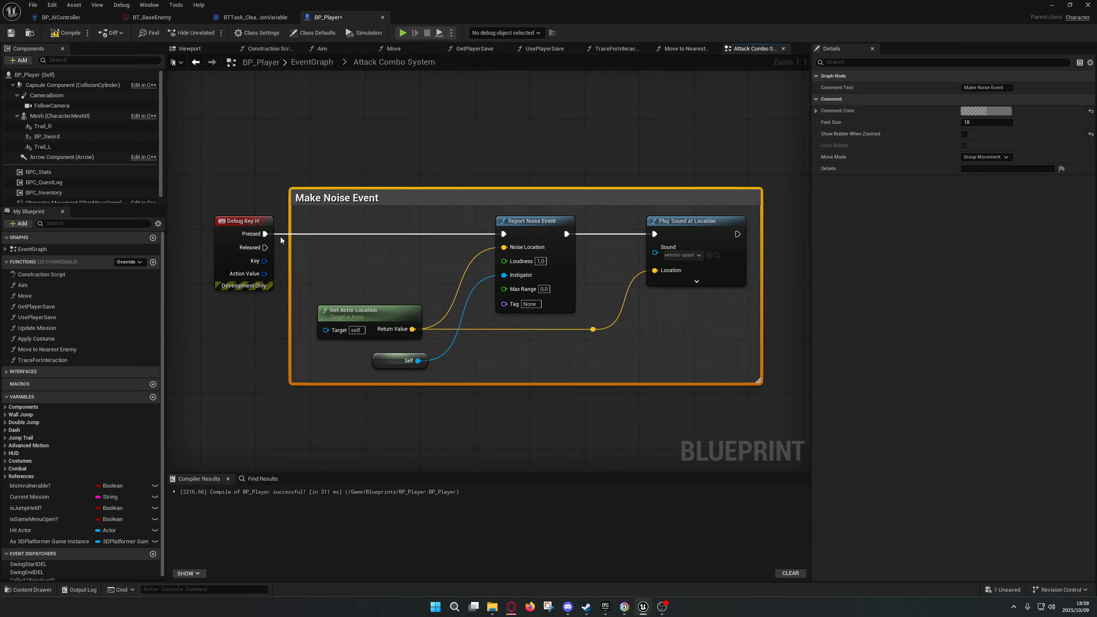
pyautogui.click(12, 34)
pyautogui.click(415, 156)
# Create a widget blueprint with the User Widget parent class in the project's UI content folder.
pyautogui.moveTo(652, 607)
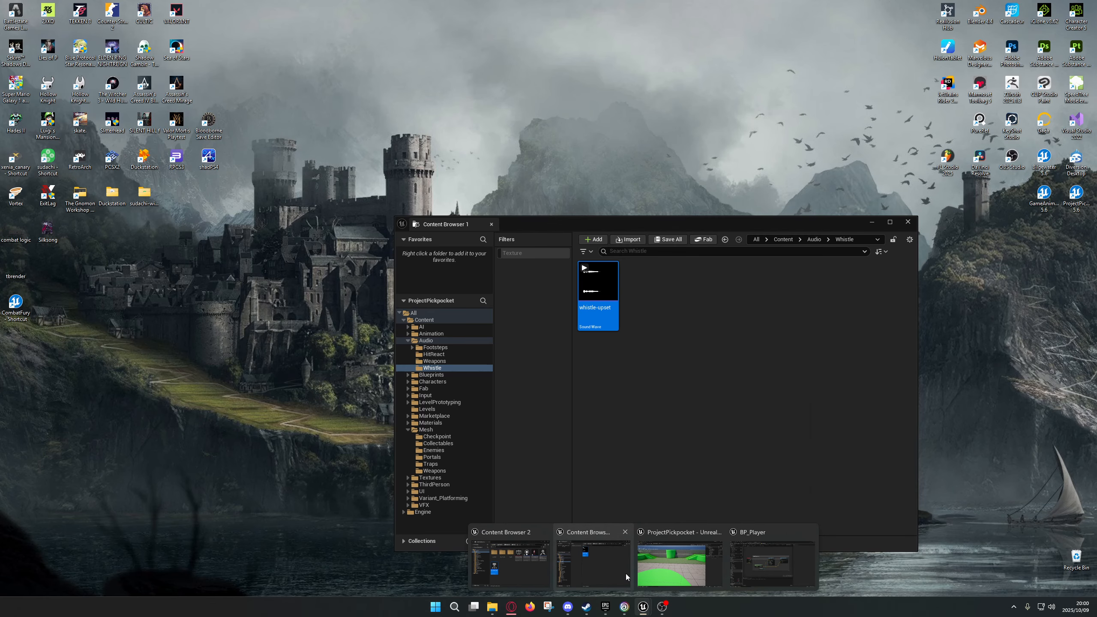
pyautogui.click(626, 573)
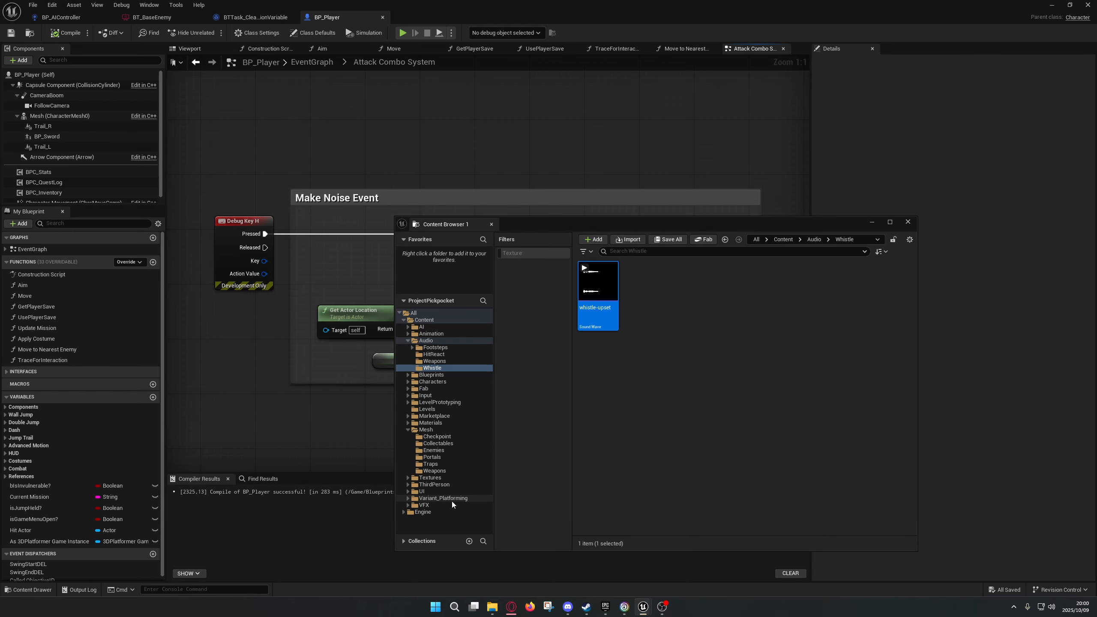
pyautogui.click(432, 491)
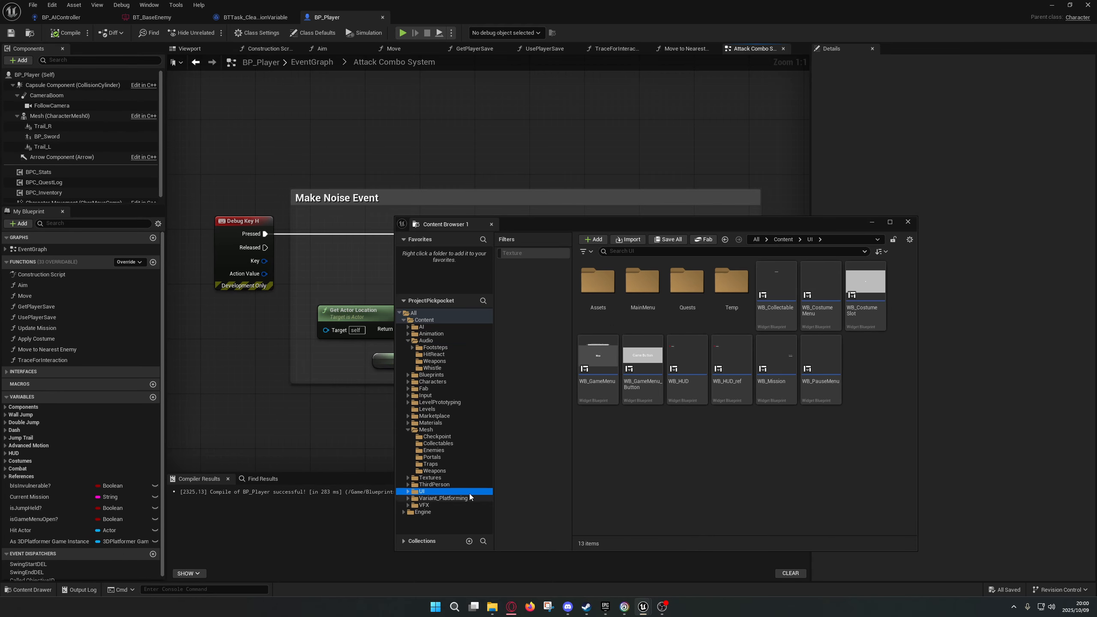
pyautogui.rightClick(606, 448)
pyautogui.moveTo(659, 428)
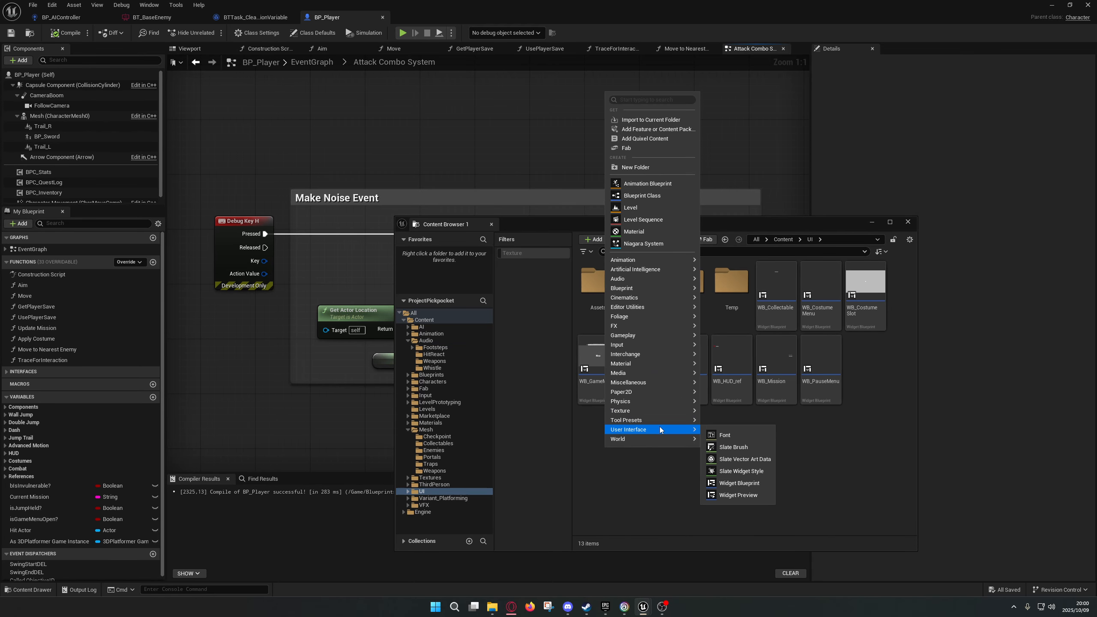
pyautogui.click(734, 485)
pyautogui.write('WB')
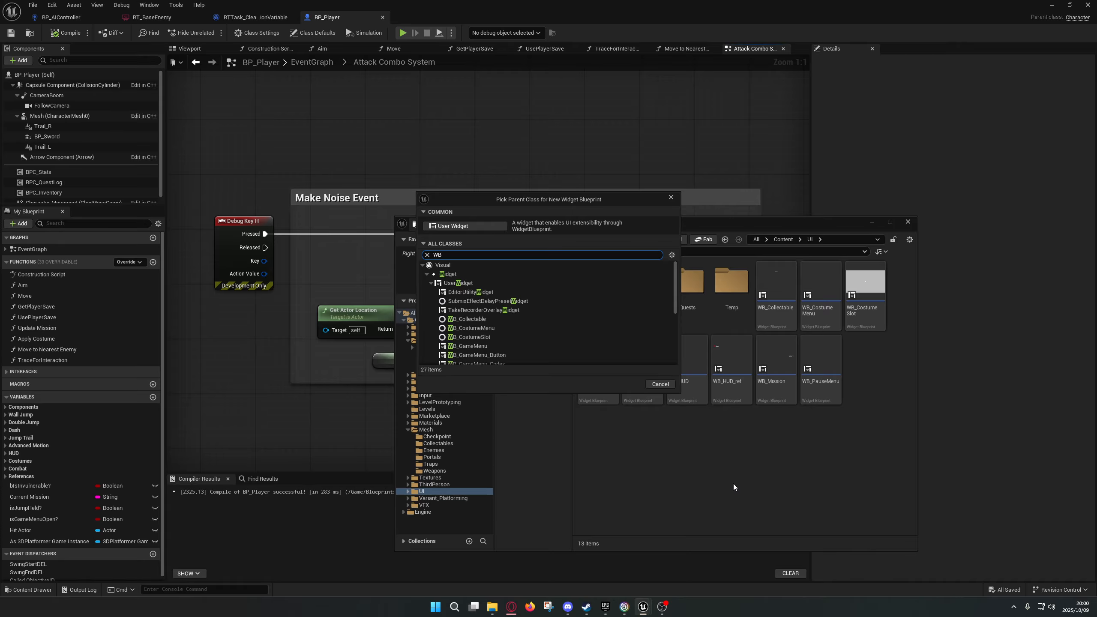
pyautogui.click(476, 227)
# Name the new widget blueprint WB_InvestigationAI and open it for editing.
pyautogui.write('W')
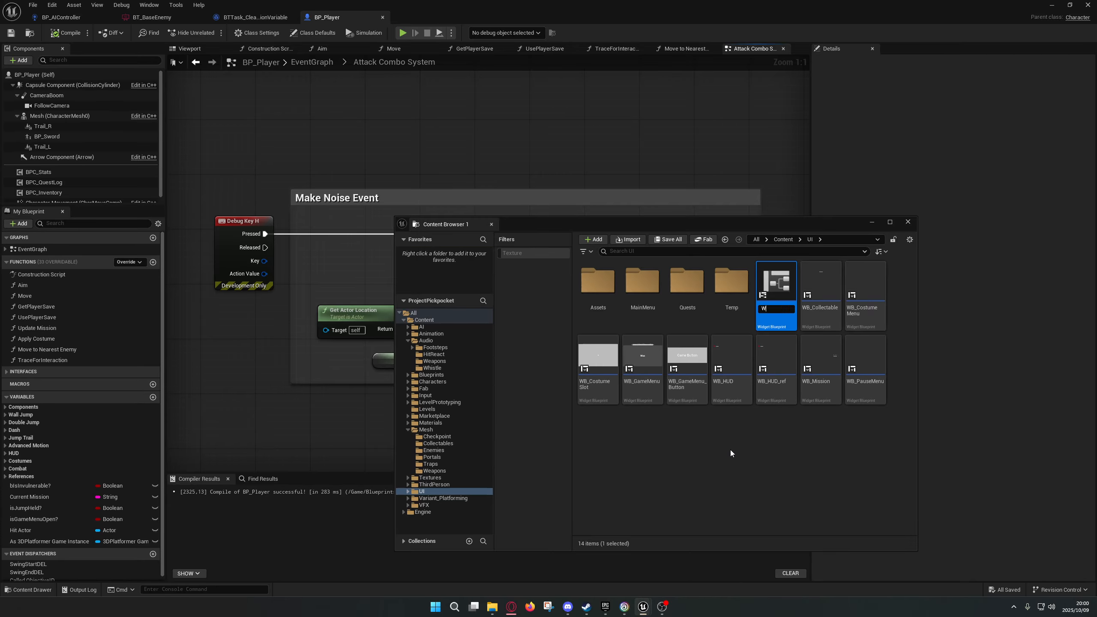
pyautogui.write('B_InvestigationAIU')
pyautogui.press('BackSpace')
pyautogui.press('Return')
pyautogui.press('Return')
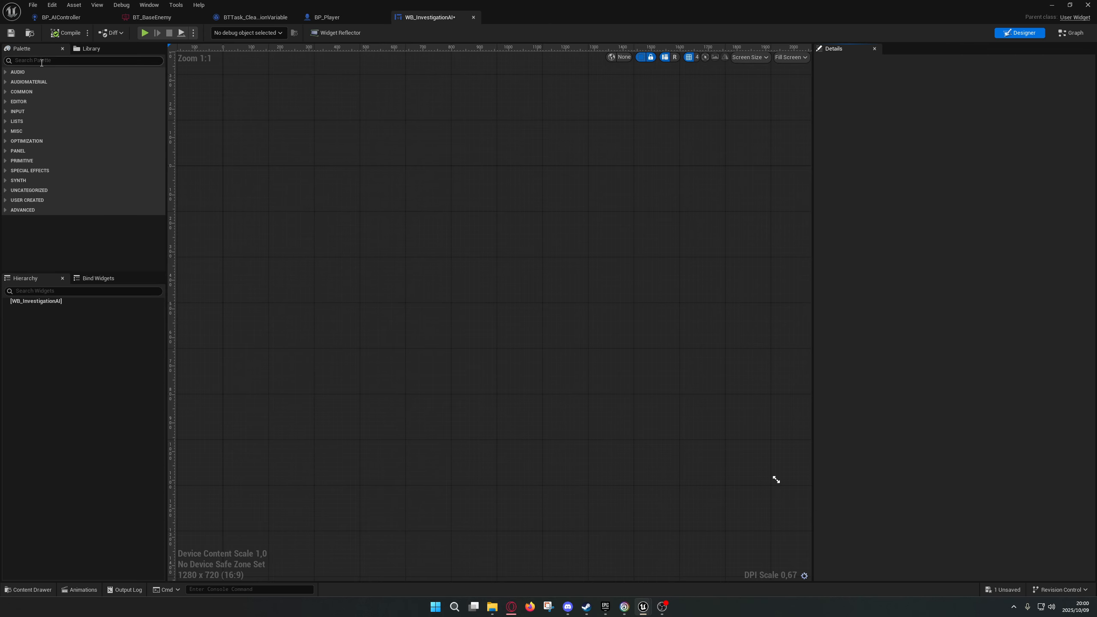
# Add a Text widget as the root element of WB_InvestigationAI.
pyautogui.click(41, 63)
pyautogui.write('text')
pyautogui.moveTo(35, 90); pyautogui.dragTo(62, 307)
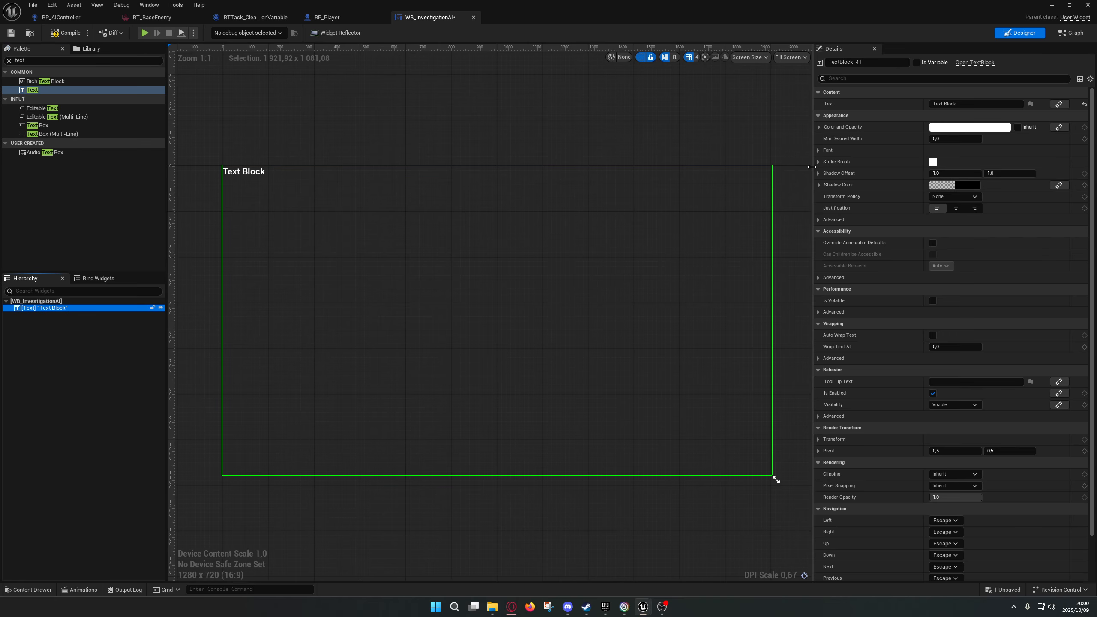
# Set the widget designer's preview size mode to Desired on Screen.
pyautogui.click(789, 57)
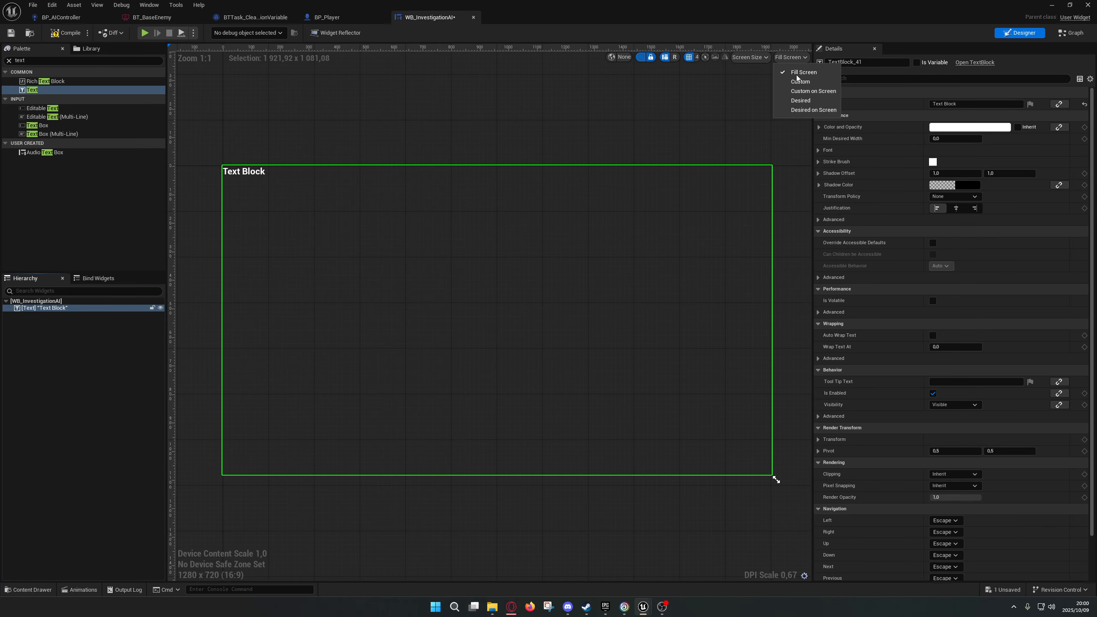
pyautogui.click(812, 111)
pyautogui.press('f')
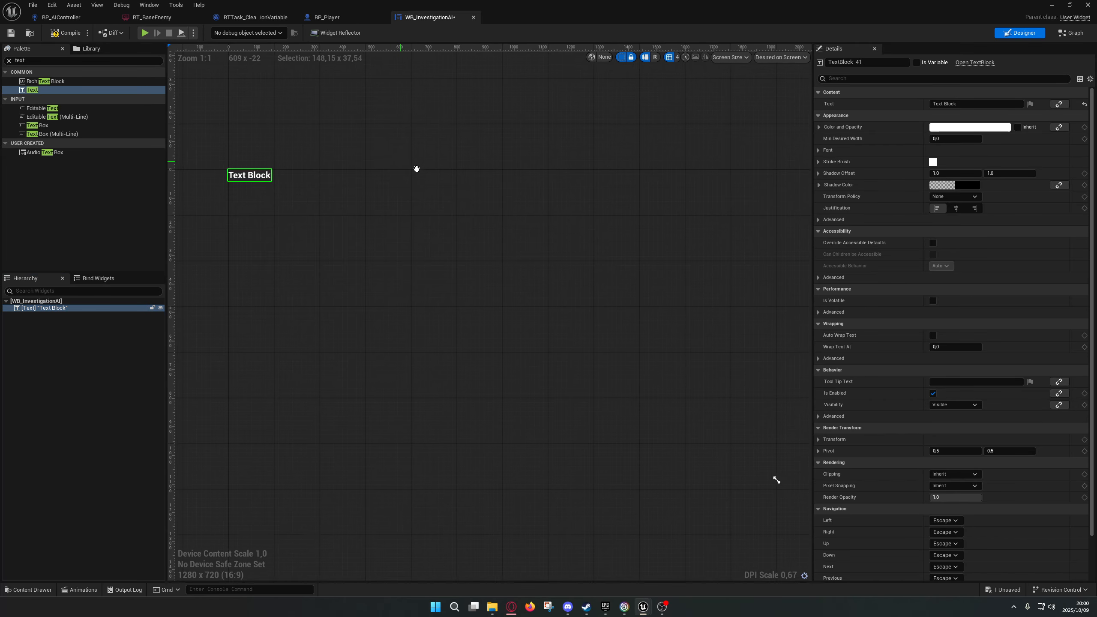
pyautogui.scroll(8, 637, 282)
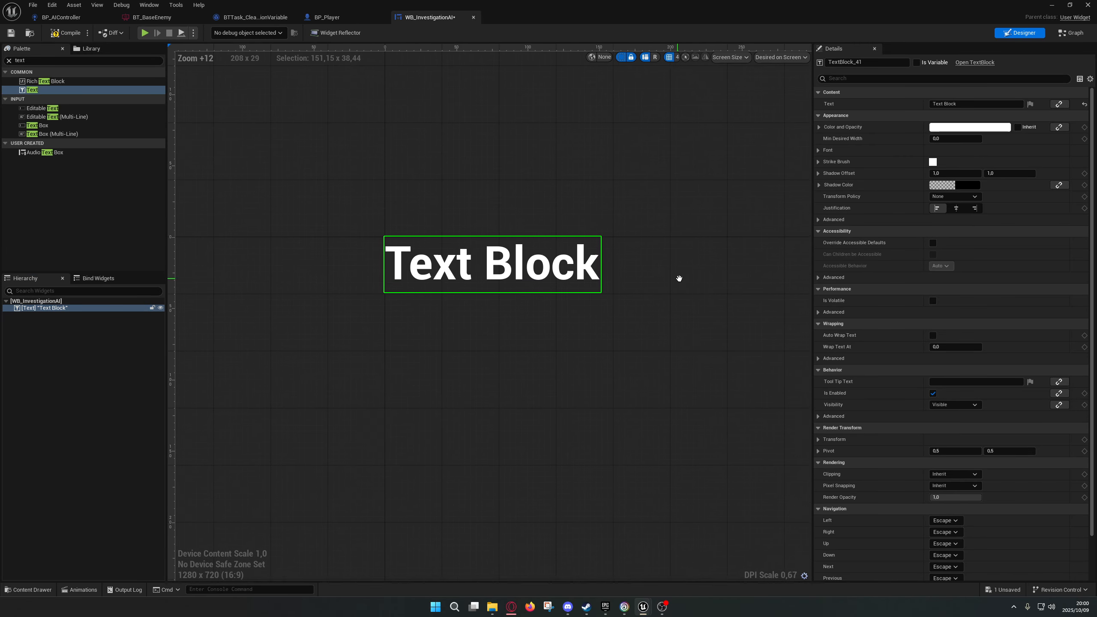
# Set the text block's text to "?!?" and compile the widget.
pyautogui.click(962, 105)
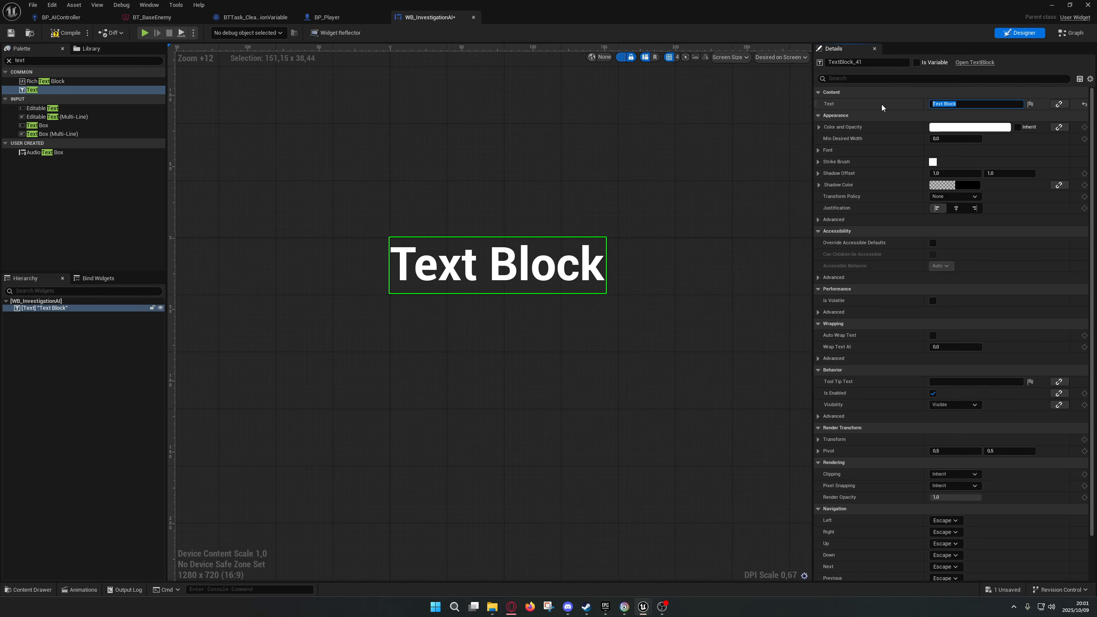
pyautogui.write('!?!')
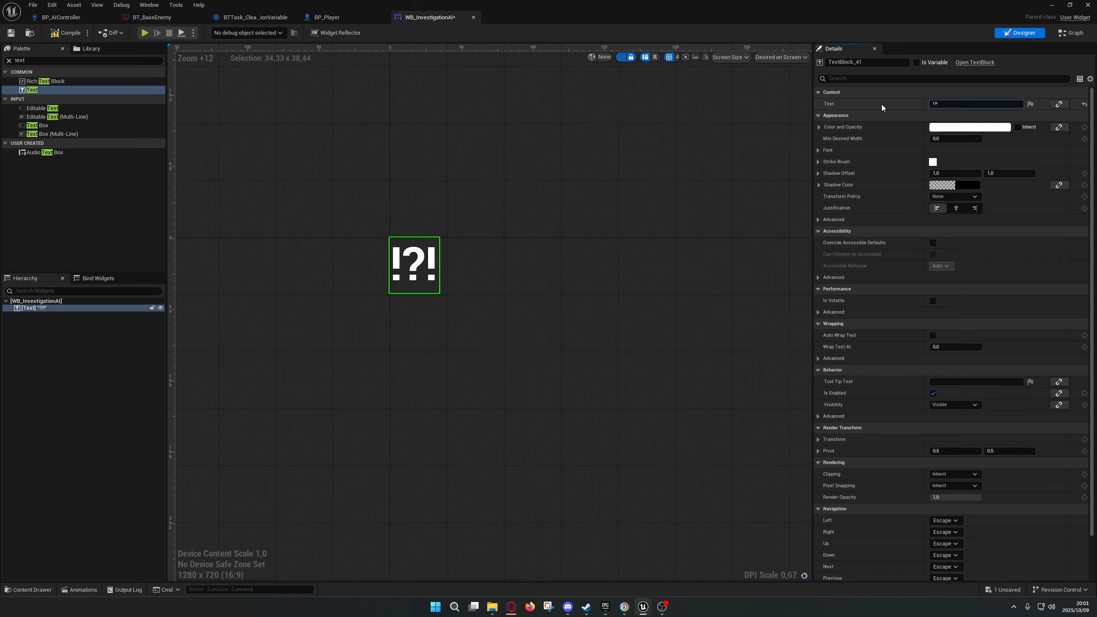
pyautogui.moveTo(950, 104); pyautogui.dragTo(893, 95)
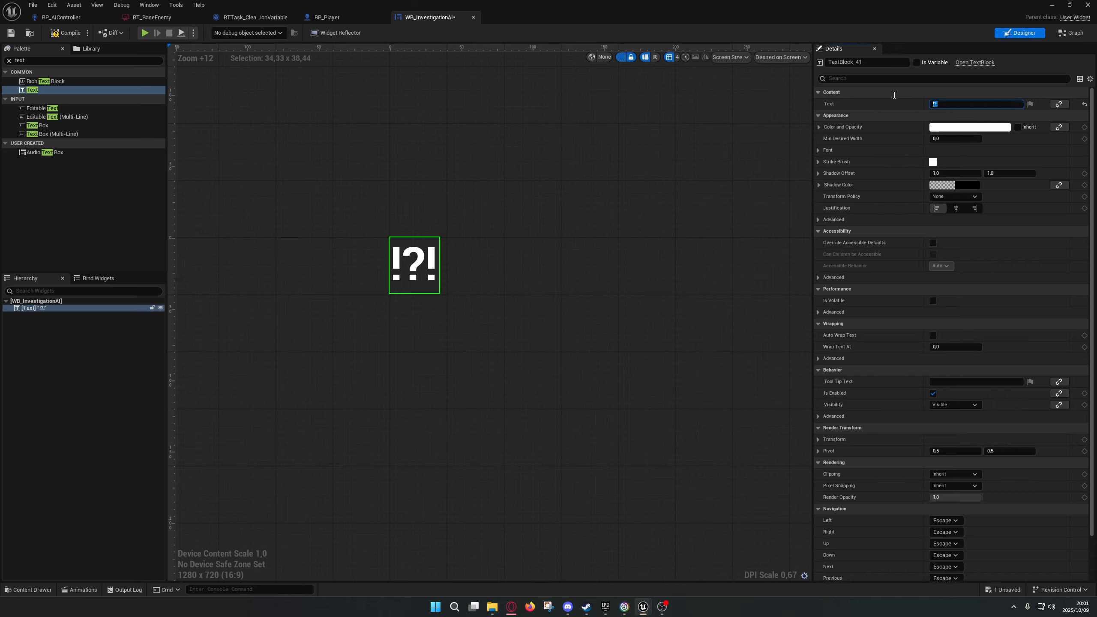
pyautogui.write('?!?')
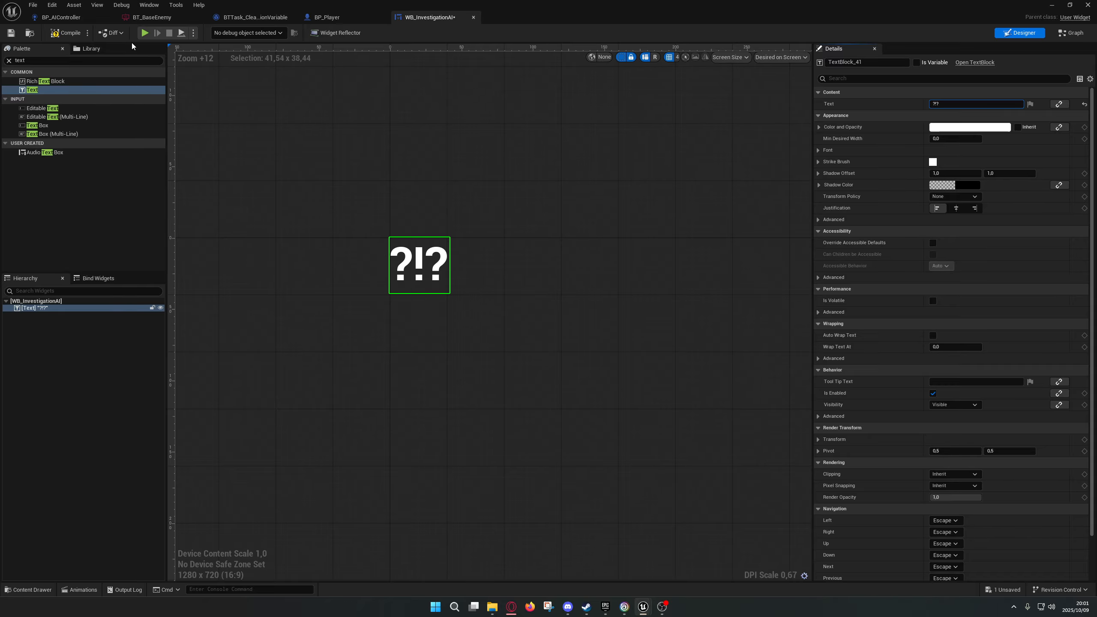
pyautogui.click(60, 35)
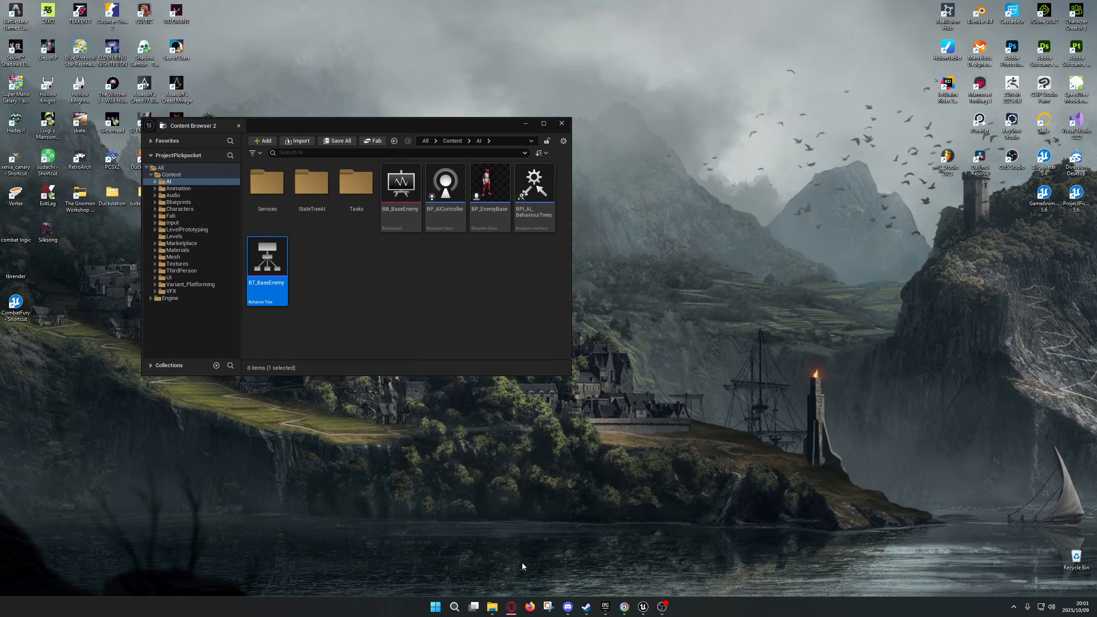
# Open the BP_EnemyBase blueprint from the AI content folder.
pyautogui.click(522, 562)
pyautogui.doubleClick(507, 214)
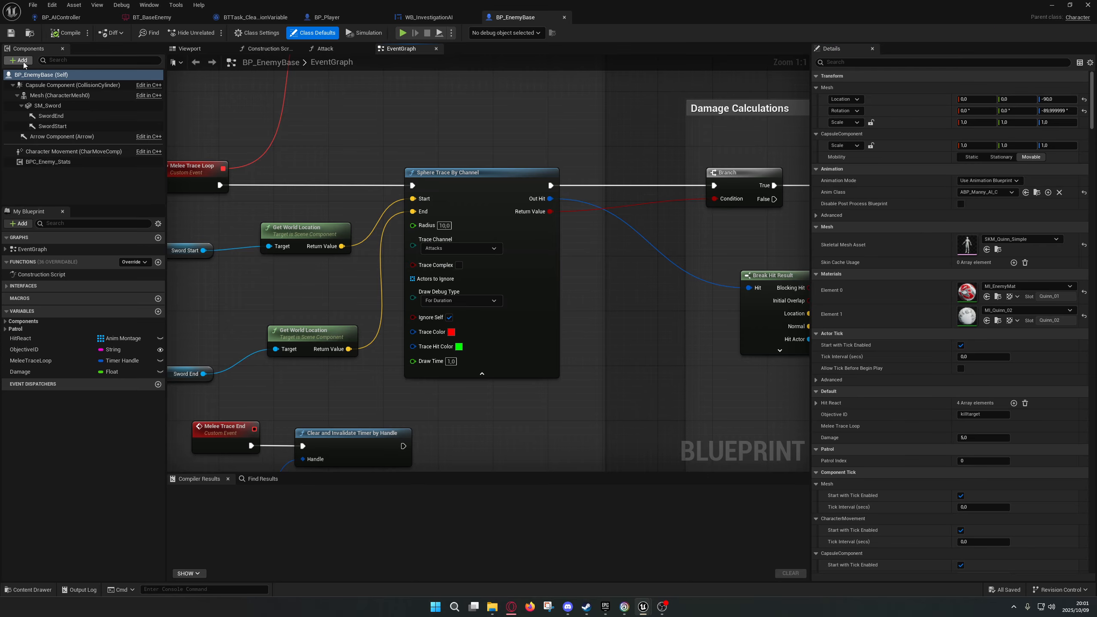
# Add a Widget component to the enemy's component hierarchy.
pyautogui.click(21, 60)
pyautogui.write('wi')
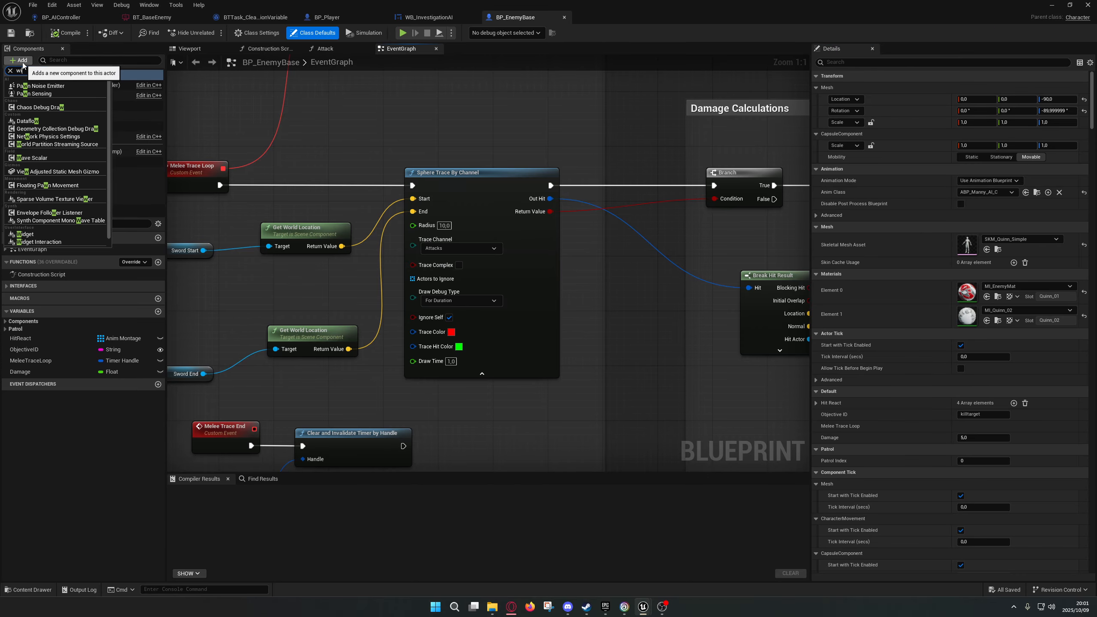
pyautogui.write('dget')
pyautogui.click(34, 88)
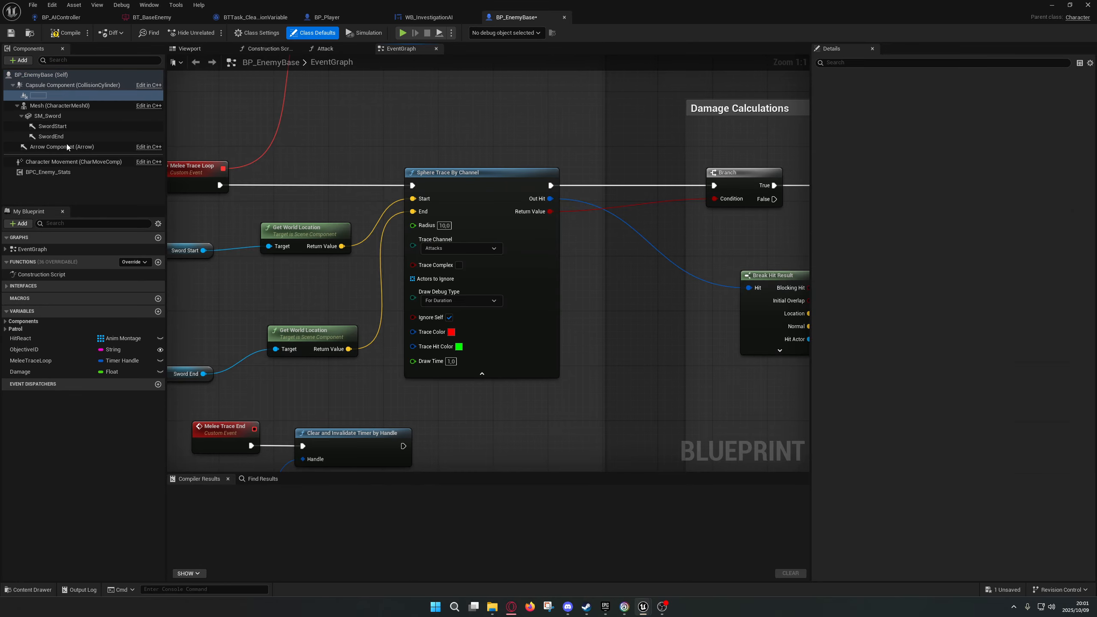
pyautogui.press('Return')
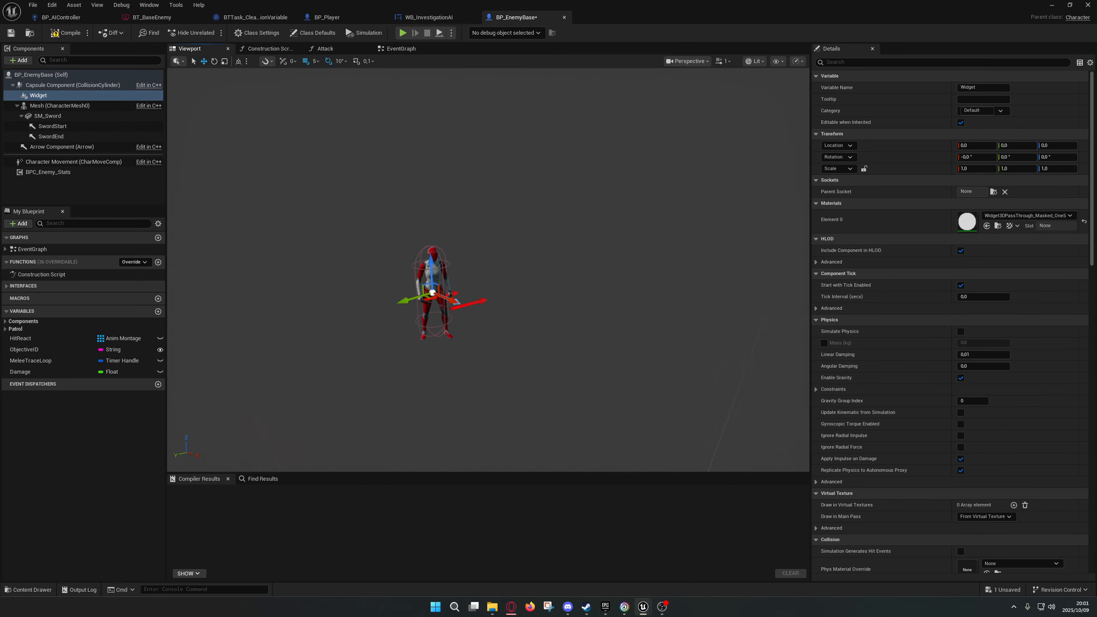
# Rename the new widget component to "Investigation Widget".
pyautogui.click(54, 96)
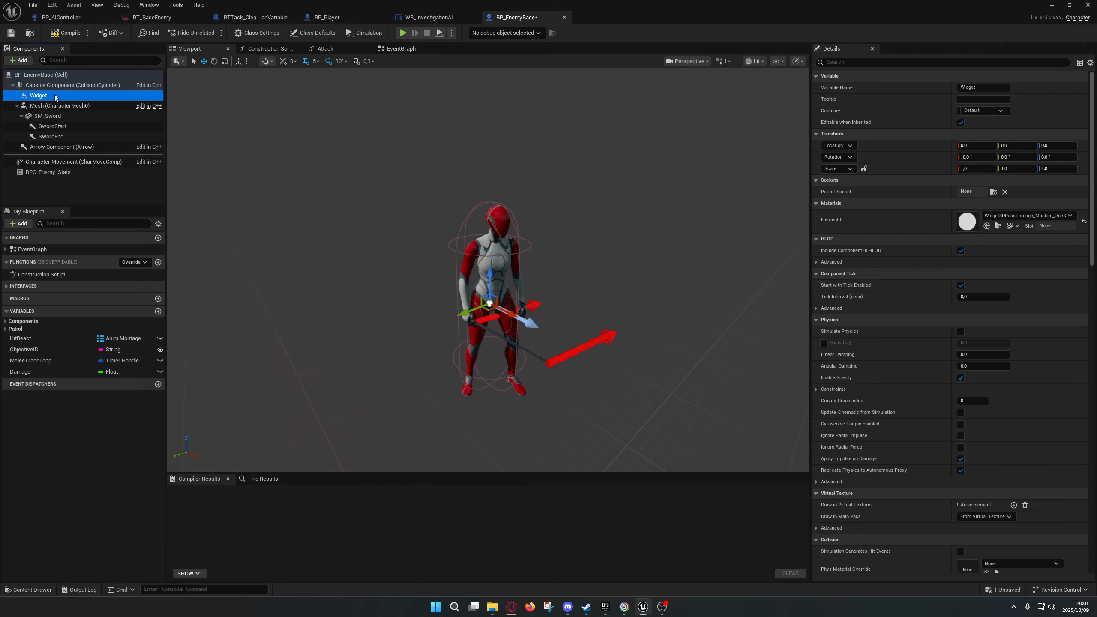
pyautogui.press('F2')
pyautogui.write('In')
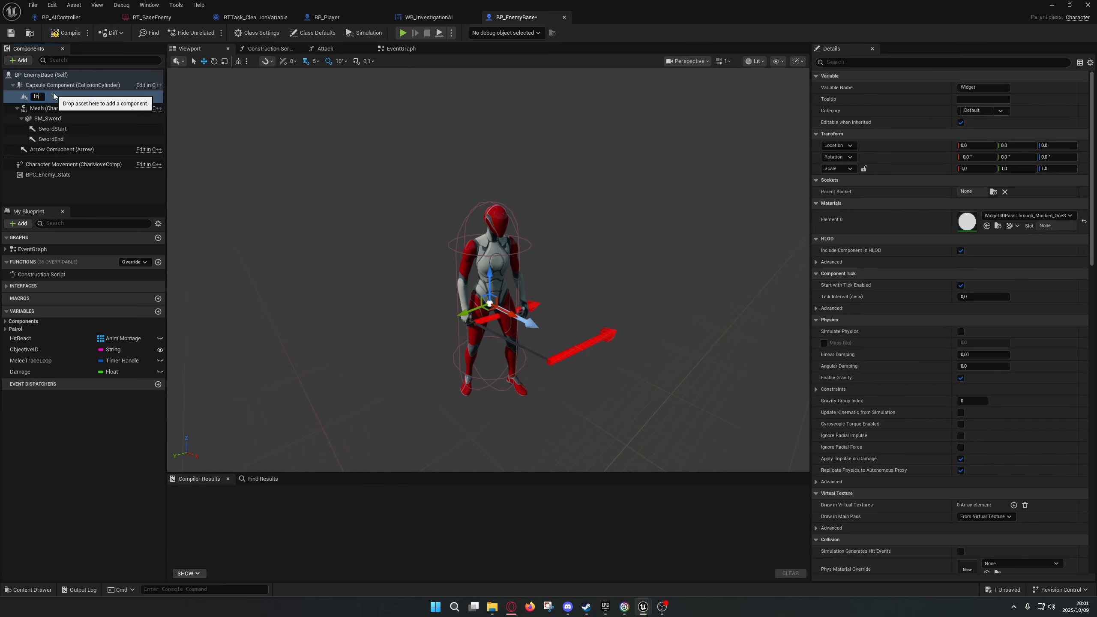
pyautogui.write('vestig')
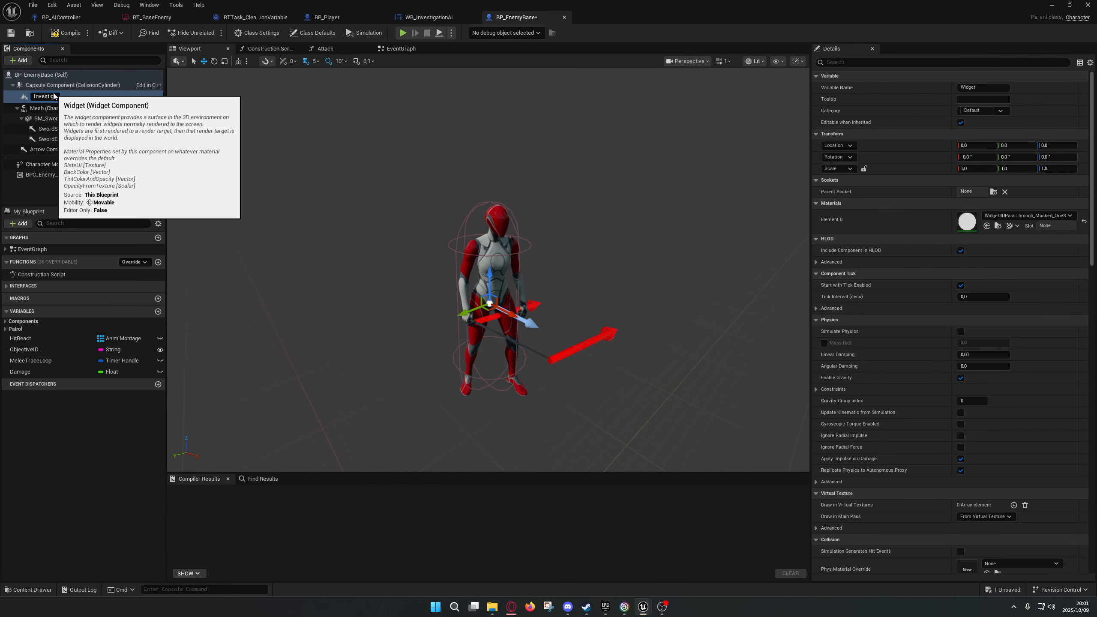
pyautogui.write('ation Widg')
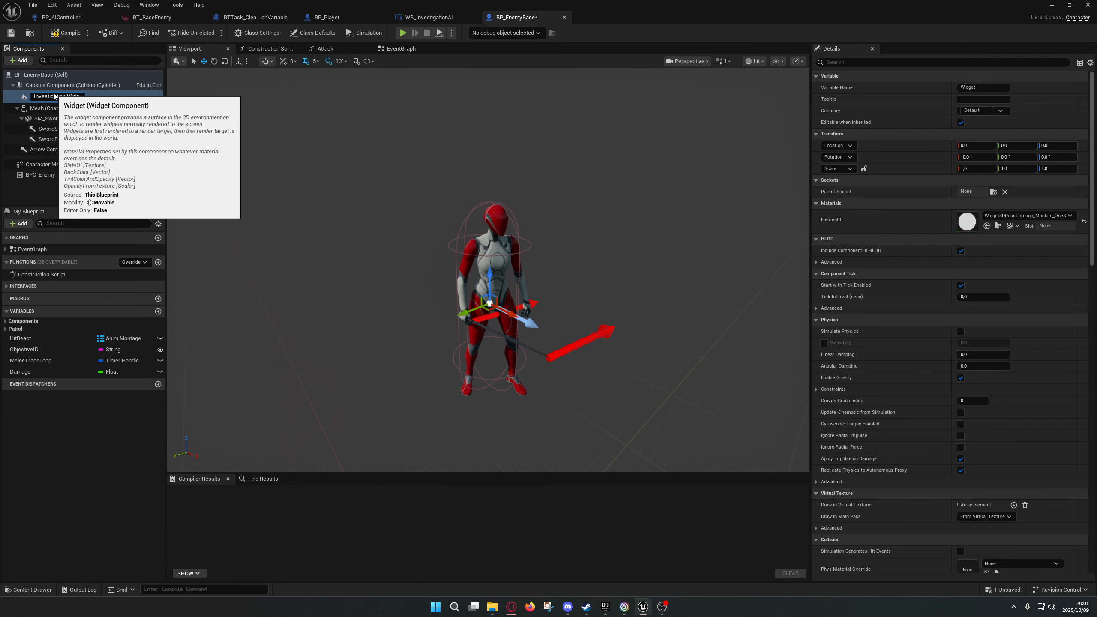
pyautogui.write('et')
pyautogui.press('Return')
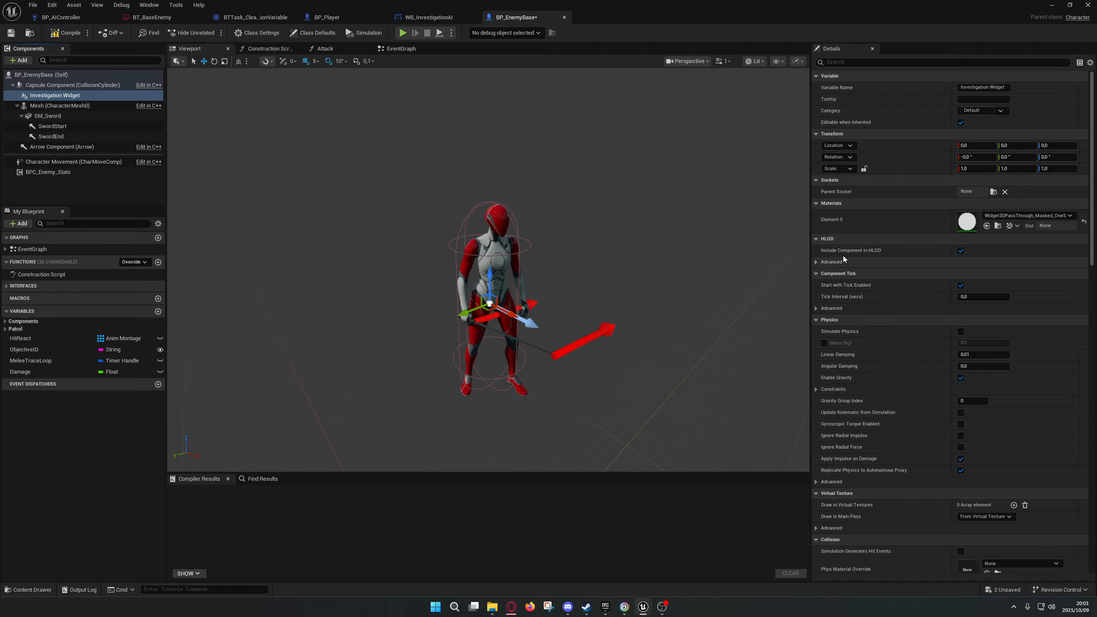
# Set the Investigation Widget component's widget class to WB_InvestigationAI.
pyautogui.click(817, 272)
pyautogui.scroll(-5, 840, 410)
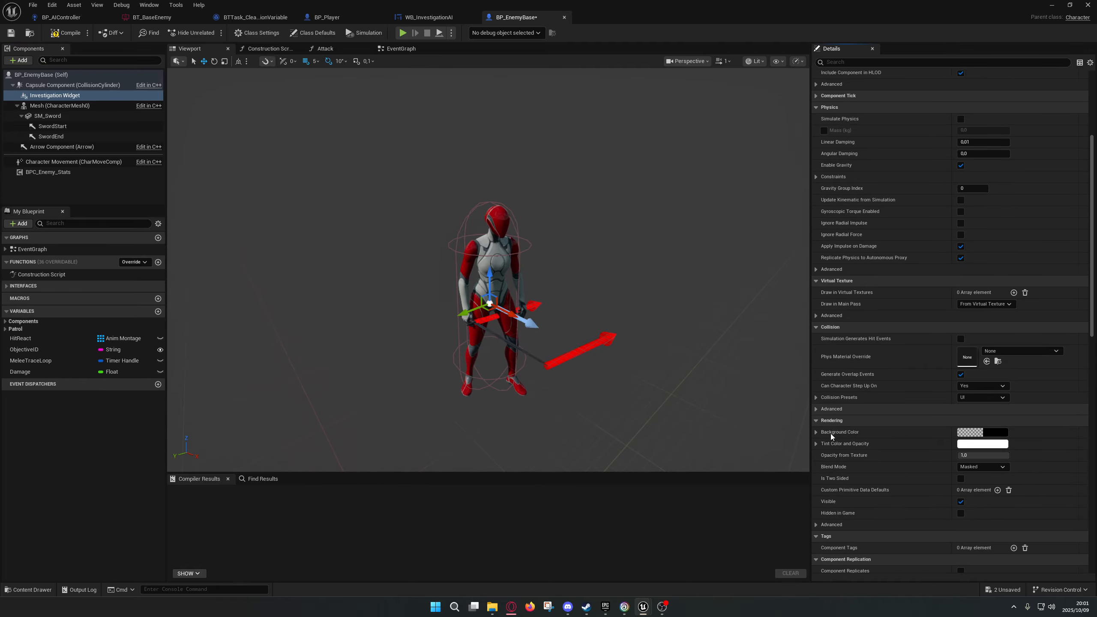
pyautogui.scroll(-5, 830, 434)
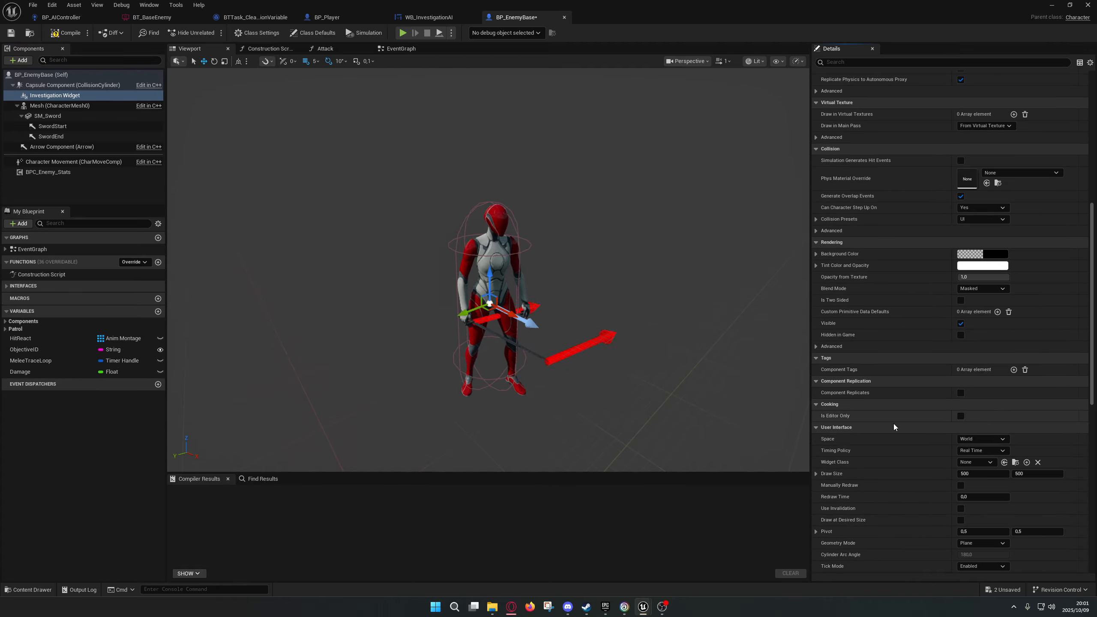
pyautogui.click(975, 462)
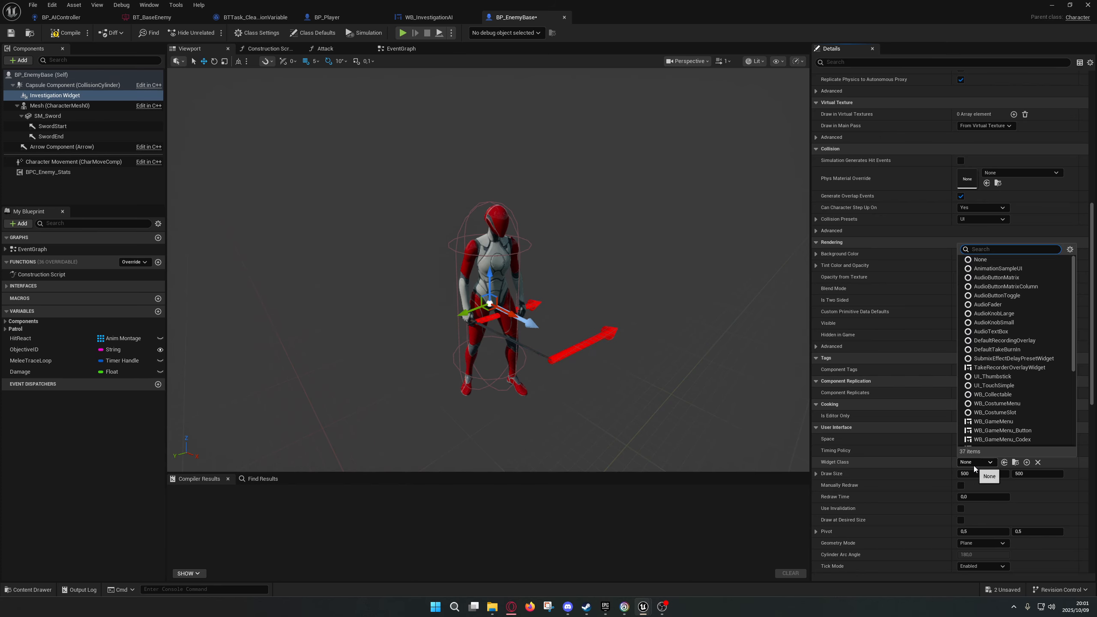
pyautogui.write('wb_')
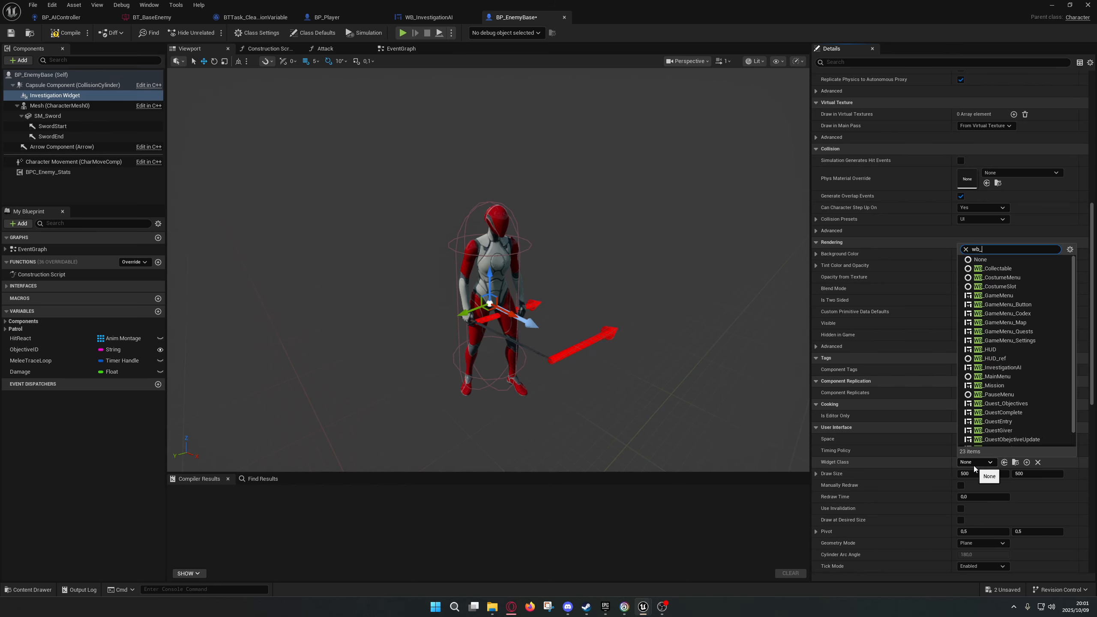
pyautogui.write('in')
pyautogui.click(1010, 490)
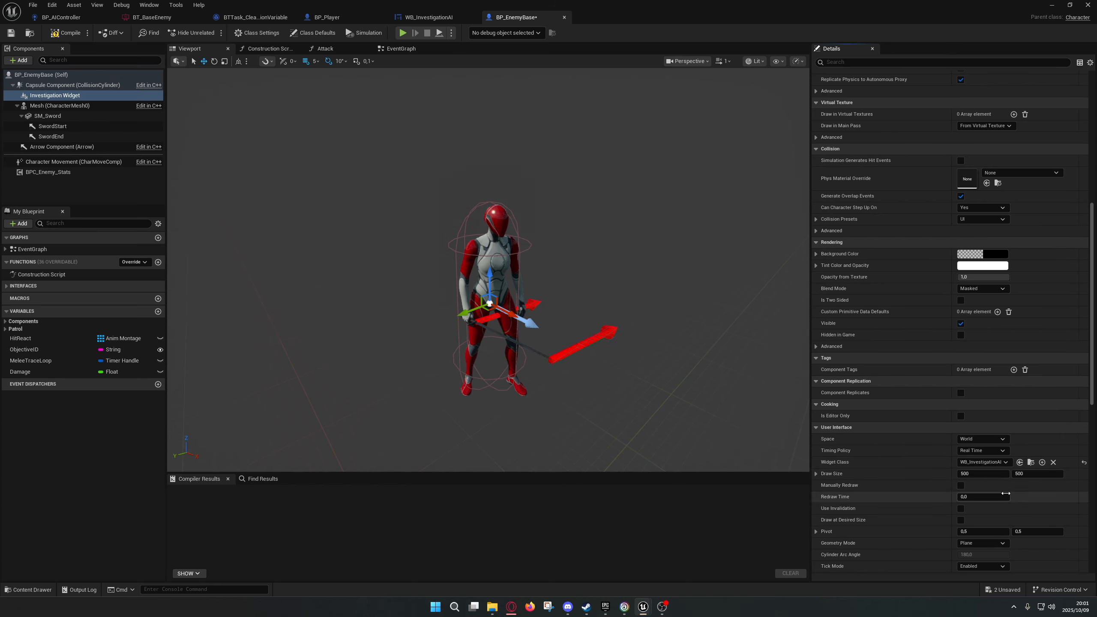
# Parent the Investigation Widget to the character Mesh and reset its location and rotation to their defaults.
pyautogui.moveTo(488, 270); pyautogui.dragTo(525, 225, button='right')
pyautogui.press('s')
pyautogui.press('w')
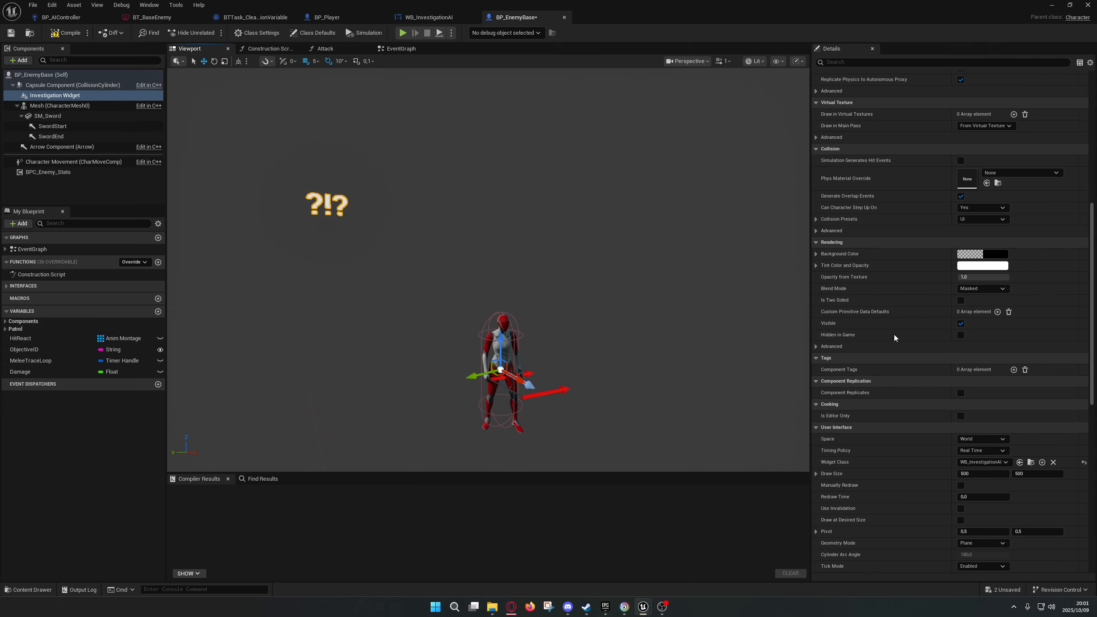
pyautogui.scroll(10, 1007, 335)
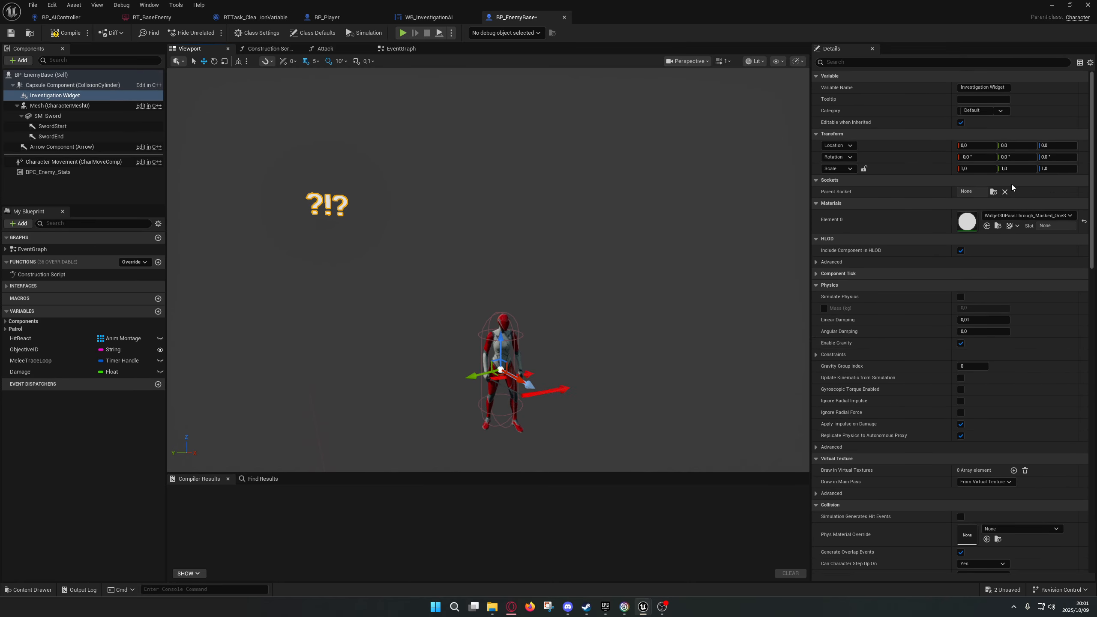
pyautogui.click(48, 96)
pyautogui.moveTo(53, 107); pyautogui.dragTo(53, 107)
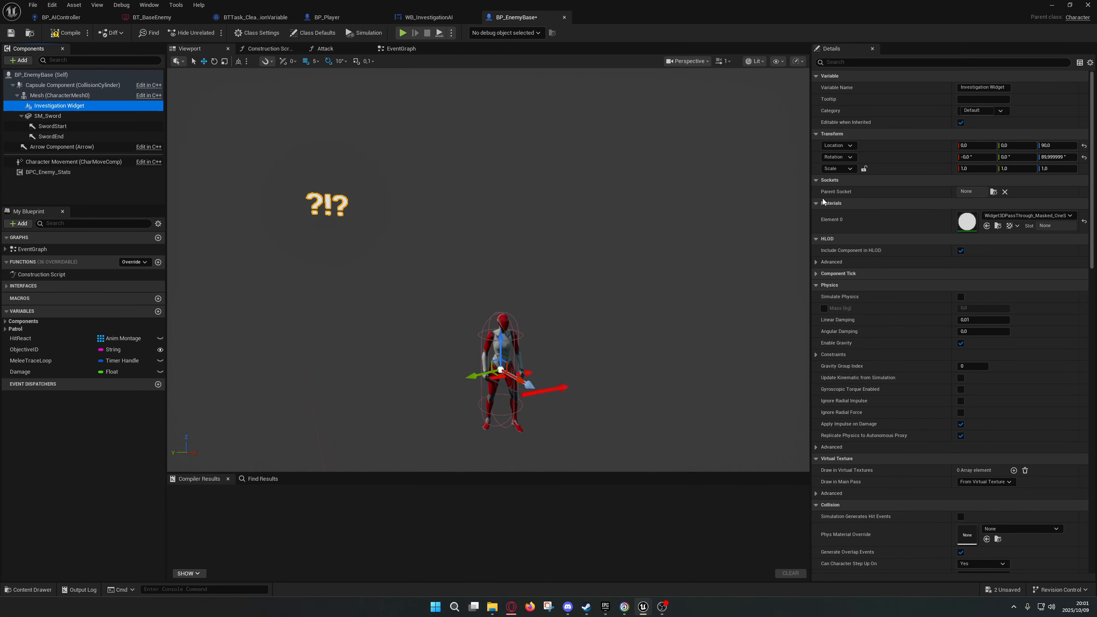
pyautogui.click(1084, 146)
pyautogui.click(1084, 158)
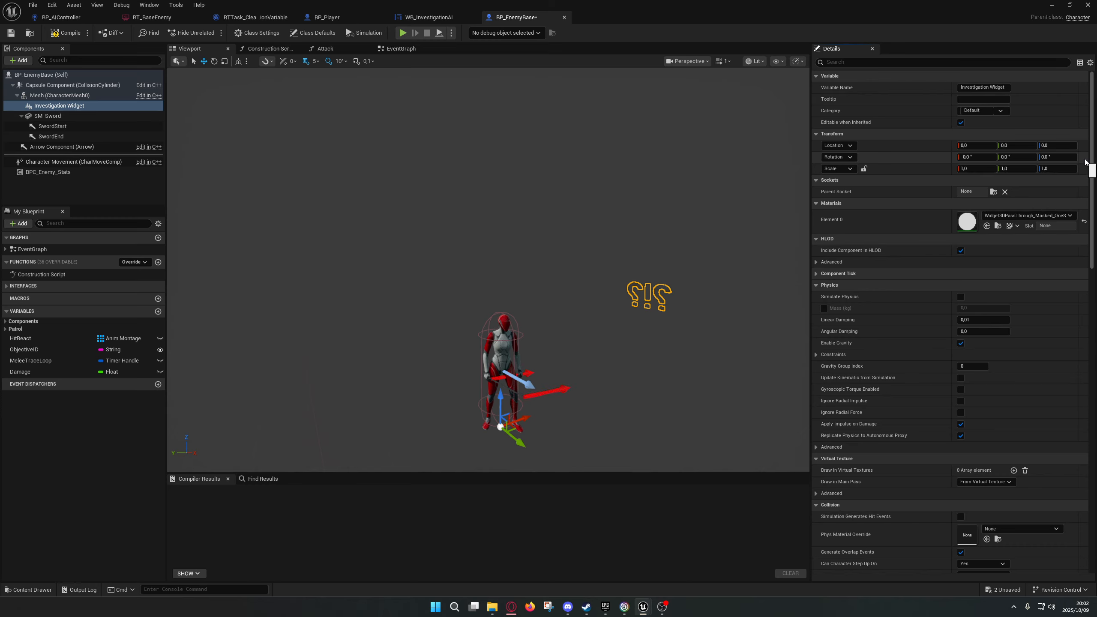
# Rotate the Investigation Widget about 90° around the vertical axis so its text faces the enemy's front.
pyautogui.moveTo(488, 302); pyautogui.dragTo(471, 332, button='right')
pyautogui.press('e')
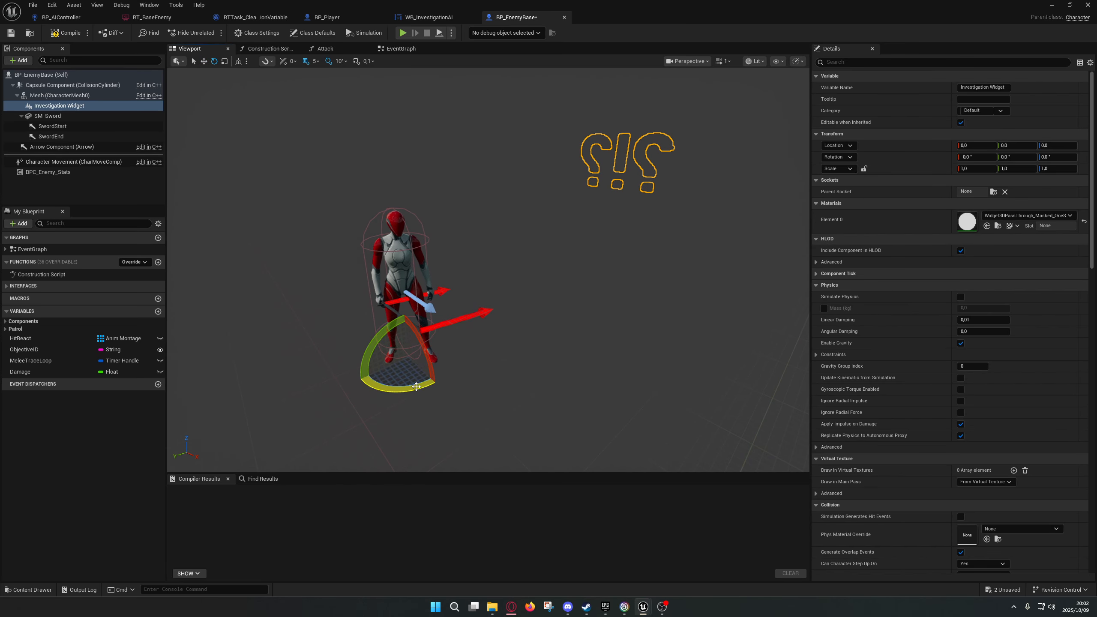
pyautogui.moveTo(416, 386); pyautogui.dragTo(445, 380)
pyautogui.moveTo(445, 380); pyautogui.dragTo(380, 373, button='right')
pyautogui.moveTo(559, 372); pyautogui.dragTo(488, 374, button='right')
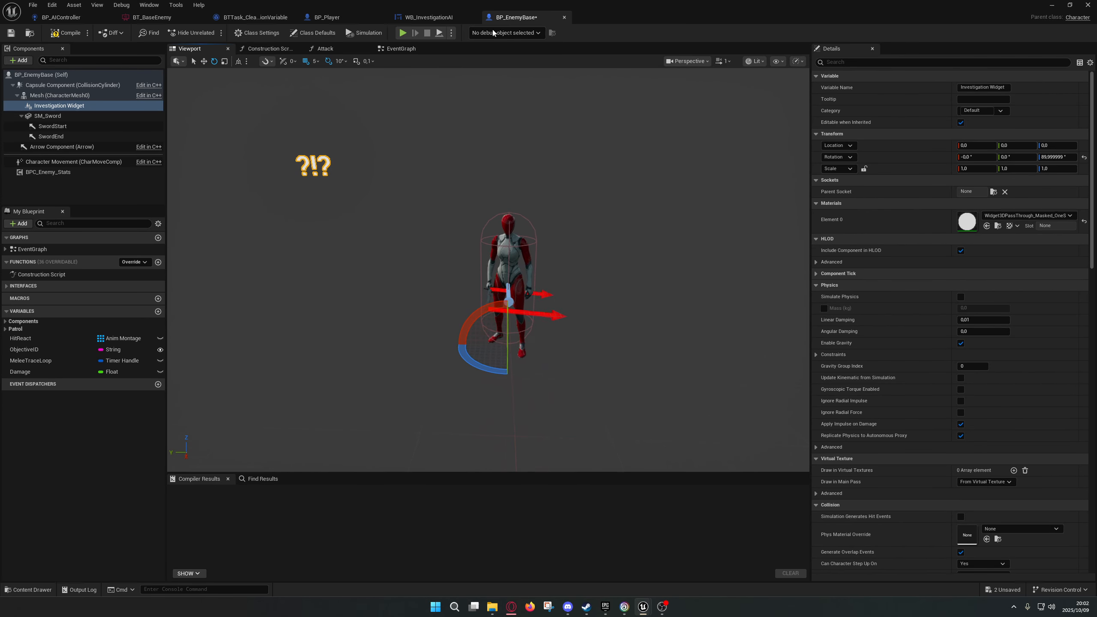
# In WB_InvestigationAI, set the designer's preview size mode to Desired, center-justify the text, and save the widget.
pyautogui.click(433, 17)
pyautogui.click(781, 57)
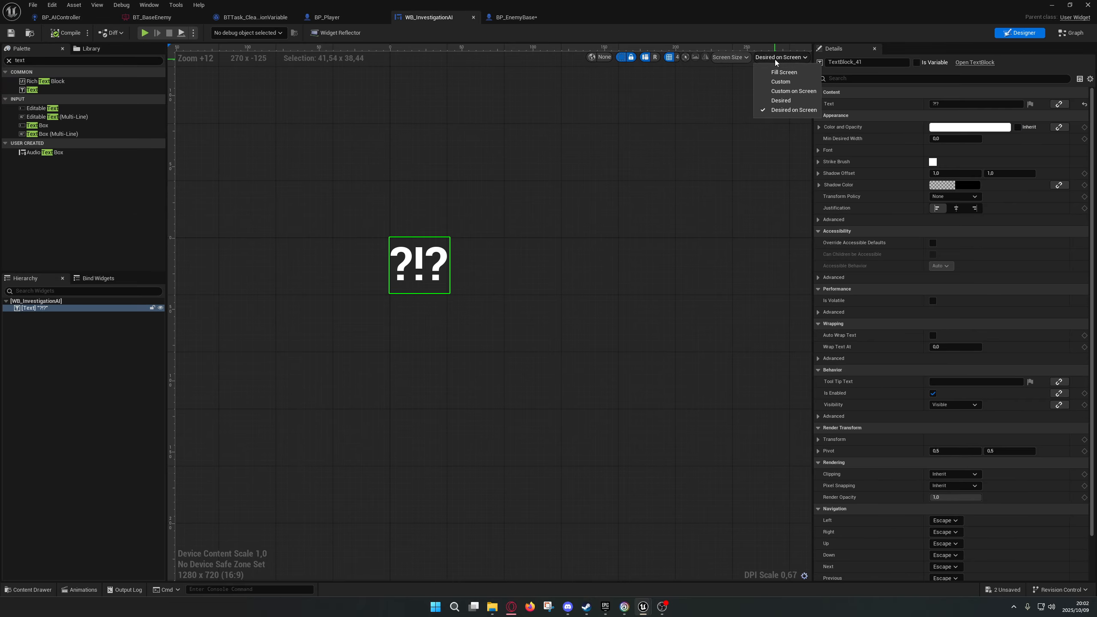
pyautogui.click(777, 98)
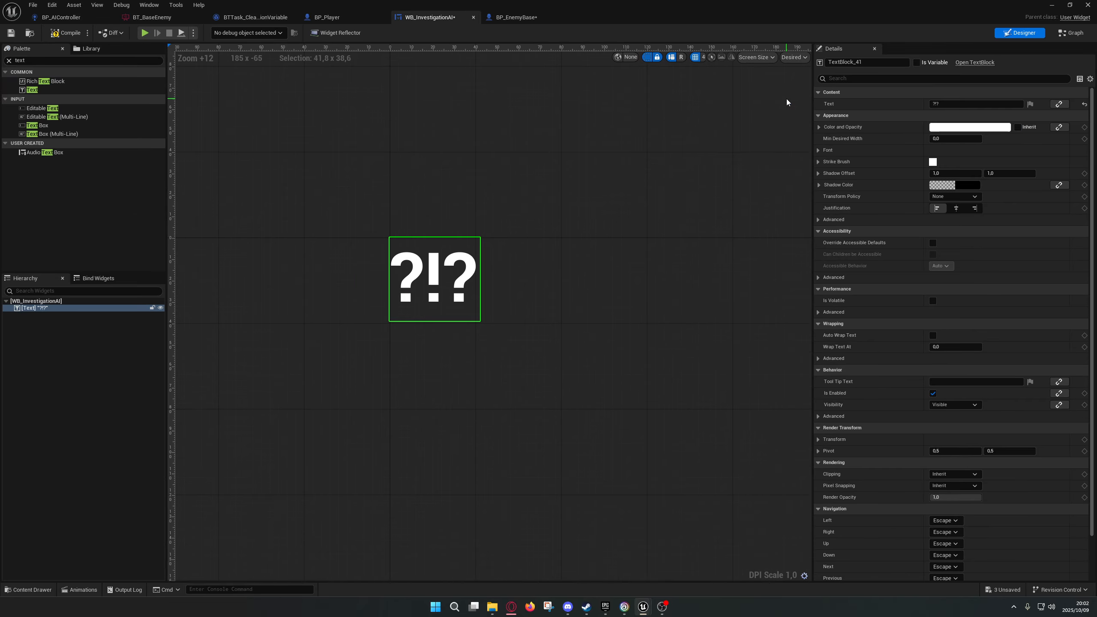
pyautogui.click(954, 208)
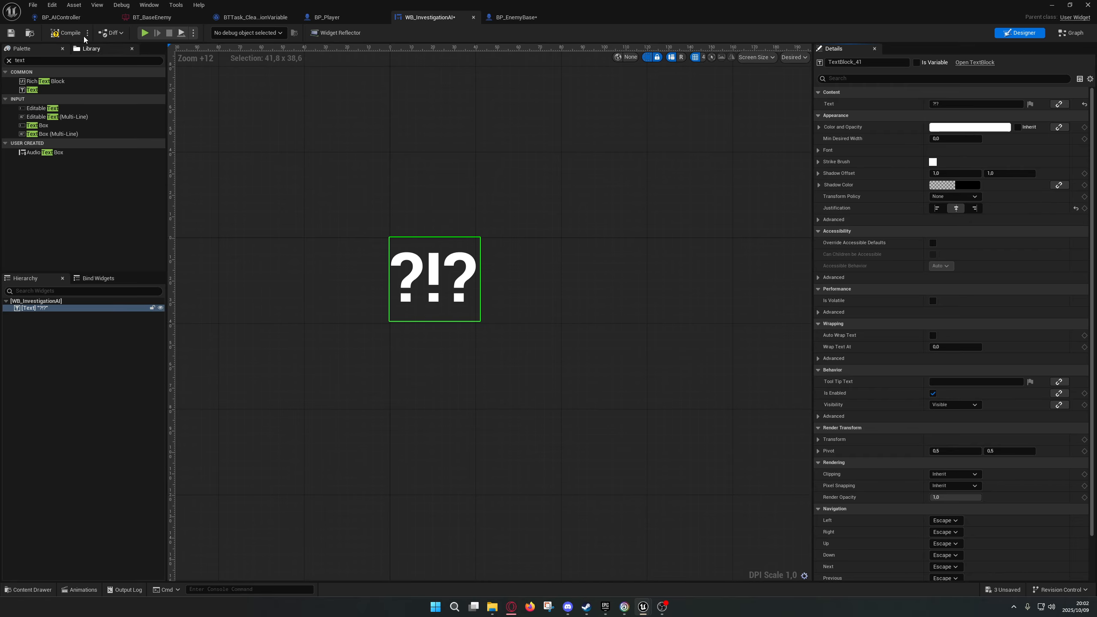
pyautogui.click(11, 33)
# Back in BP_EnemyBase, set the Investigation Widget's yaw rotation to exactly 90°.
pyautogui.click(514, 18)
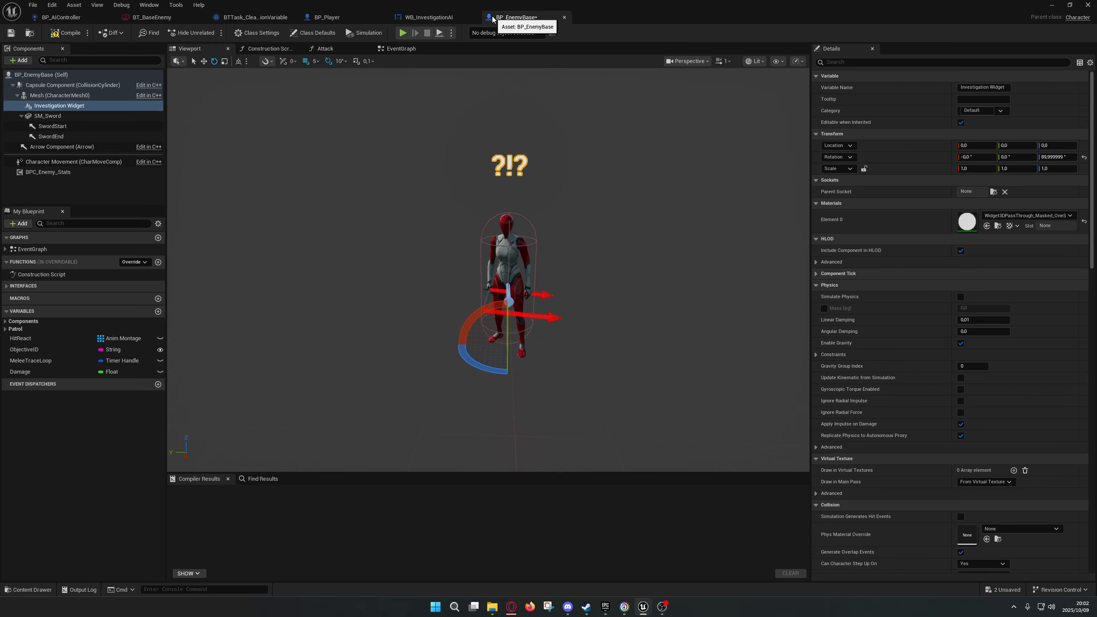
pyautogui.moveTo(488, 259); pyautogui.dragTo(592, 286, button='right')
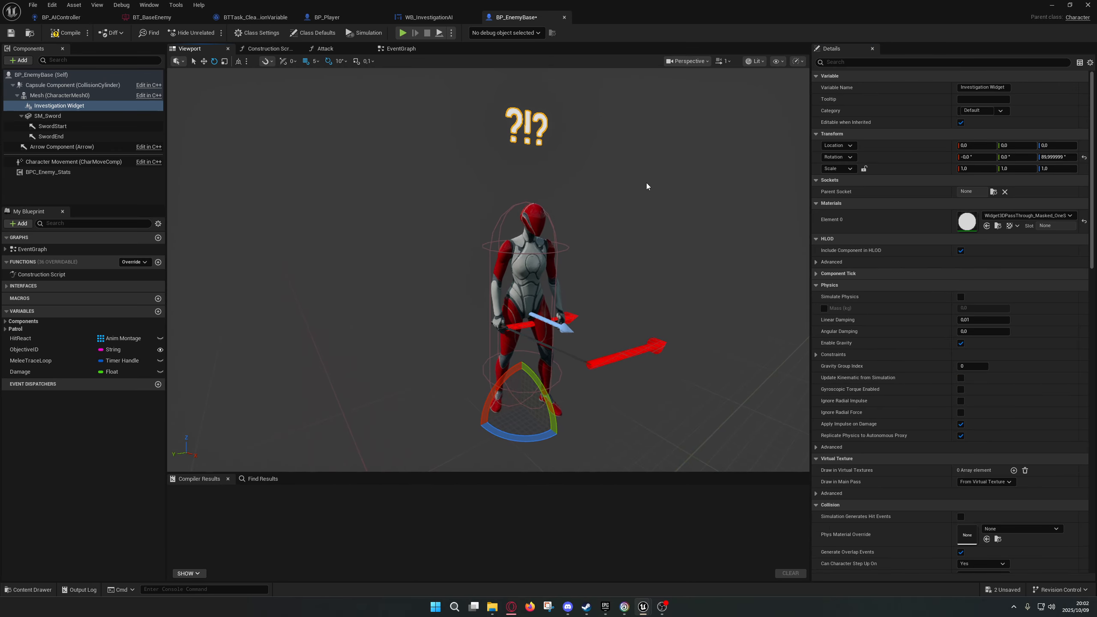
pyautogui.click(1062, 157)
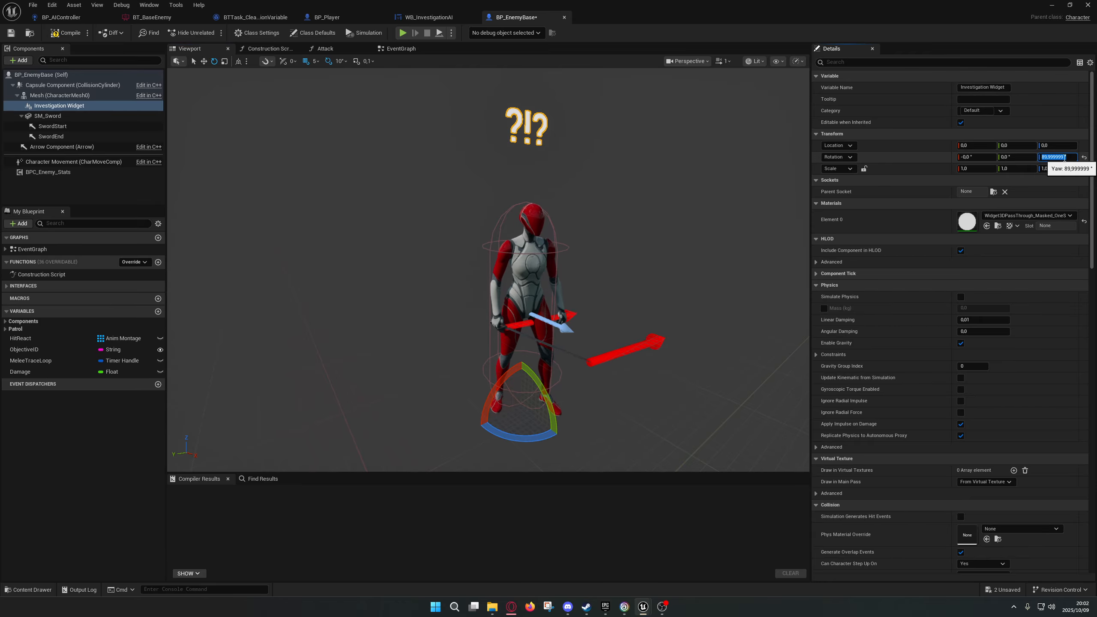
pyautogui.write('90')
pyautogui.press('Return')
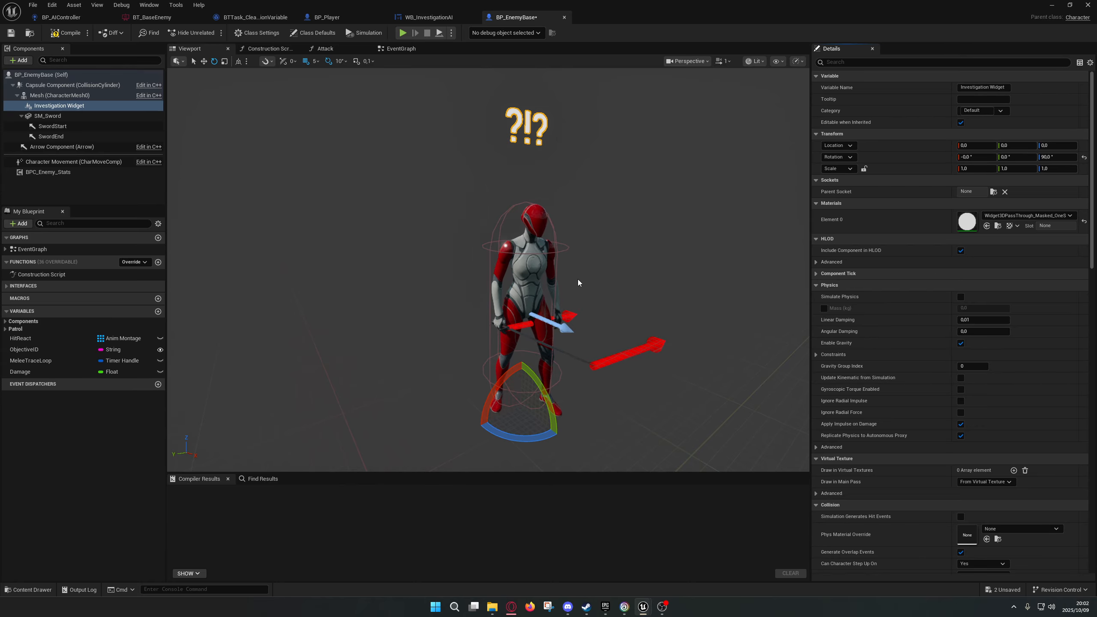
# Lower the Investigation Widget to a Z location of -40 so the text sits just above the enemy's head.
pyautogui.moveTo(533, 345); pyautogui.dragTo(556, 347, button='right')
pyautogui.press('w')
pyautogui.moveTo(508, 372); pyautogui.dragTo(513, 405)
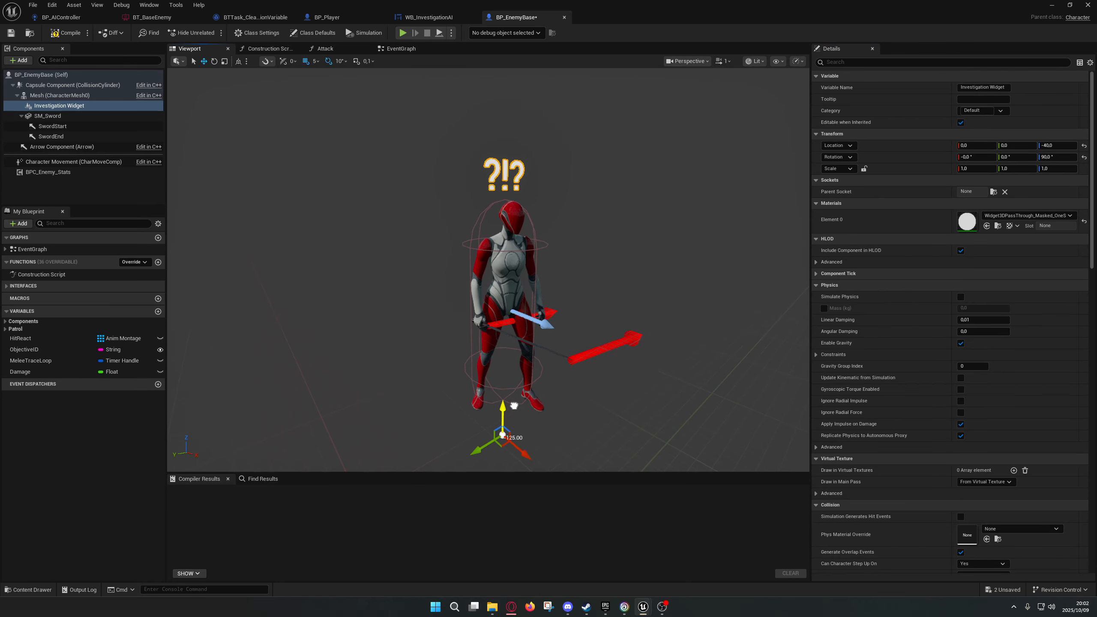
# Try the Screen space setting on the Investigation Widget, view it around the enemy, and set it back to World.
pyautogui.scroll(-15, 922, 415)
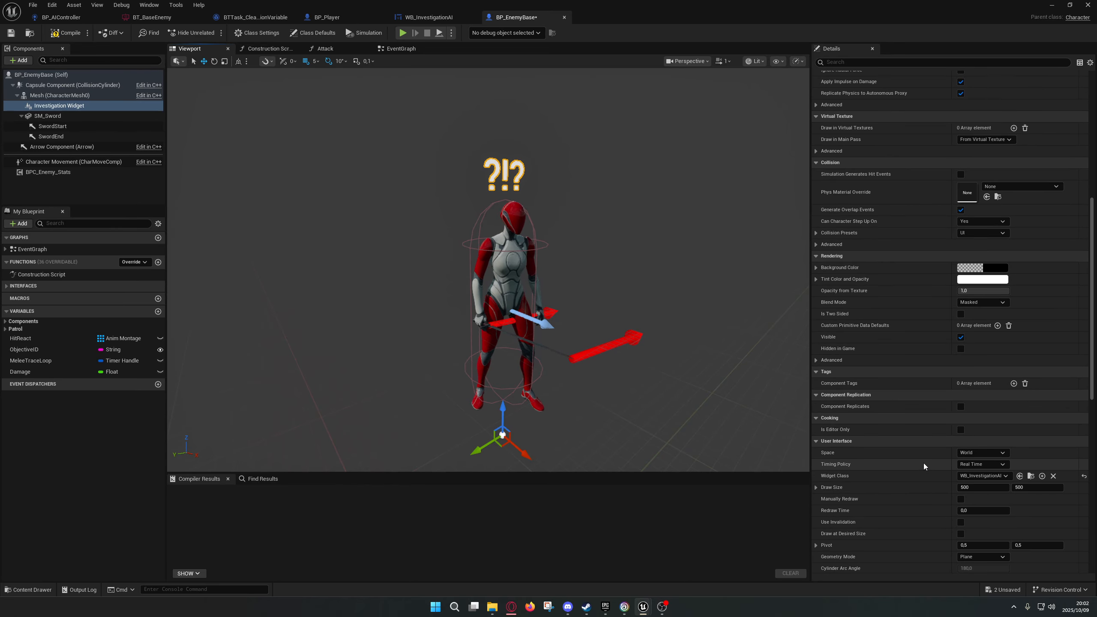
pyautogui.click(988, 356)
pyautogui.click(978, 374)
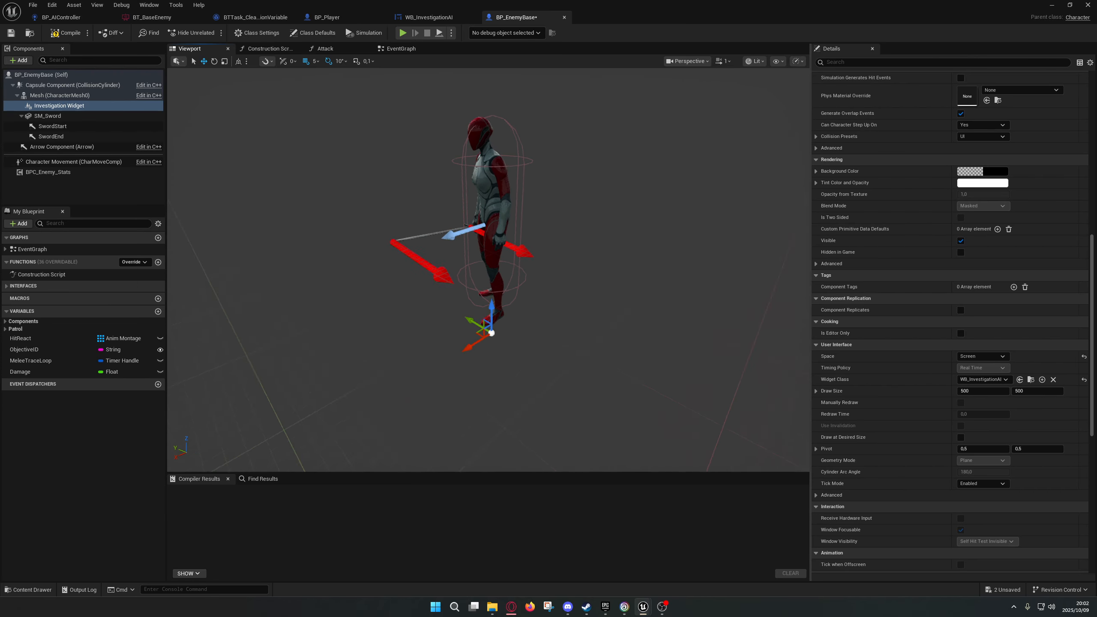
pyautogui.moveTo(561, 302); pyautogui.dragTo(619, 306, button='right')
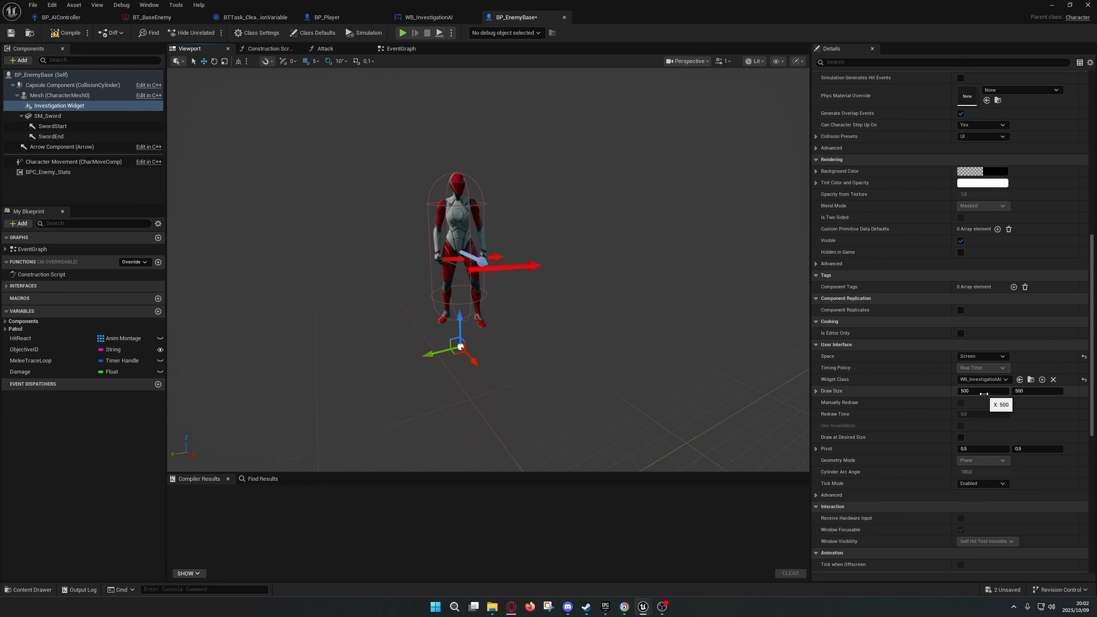
pyautogui.click(977, 357)
pyautogui.click(976, 374)
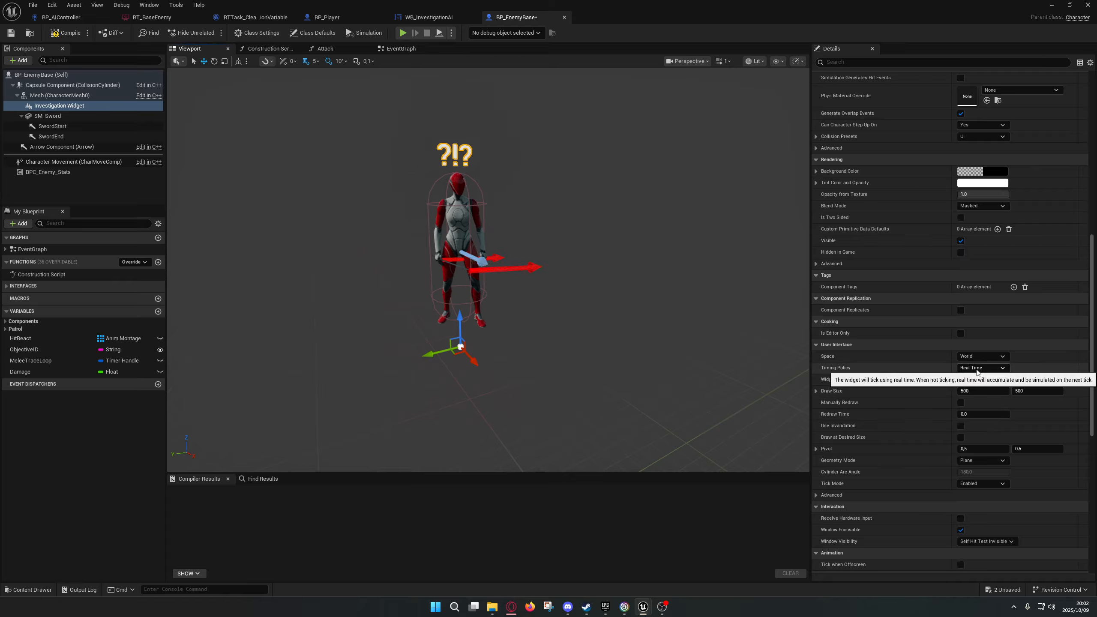
# Find the Investigation Widget's visibility properties and turn off its Visible rendering option.
pyautogui.scroll(4, 930, 432)
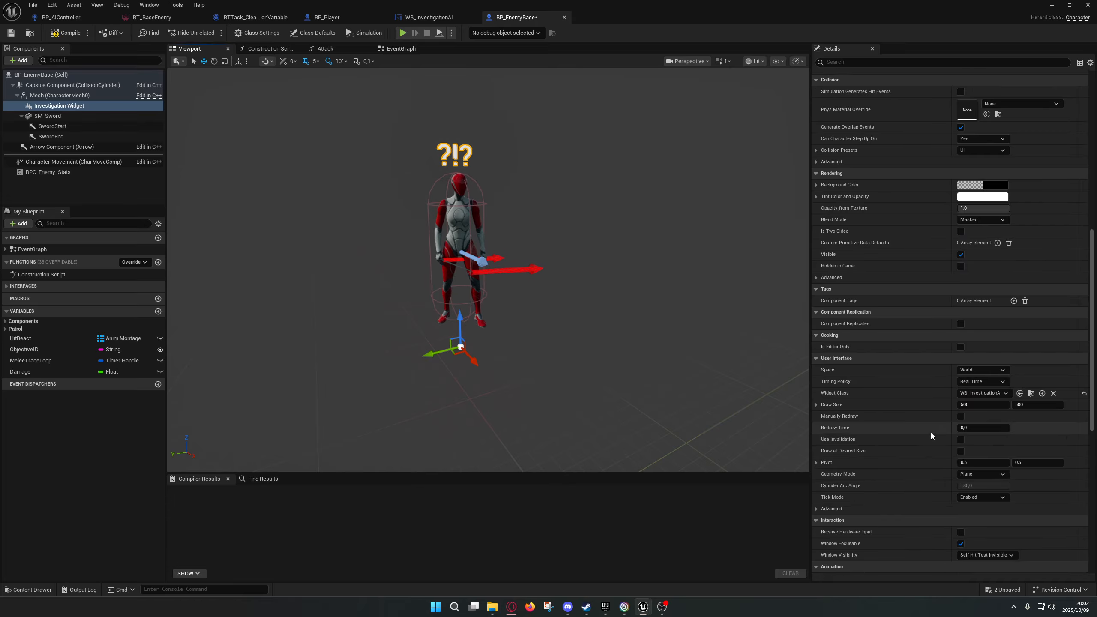
pyautogui.scroll(10, 930, 429)
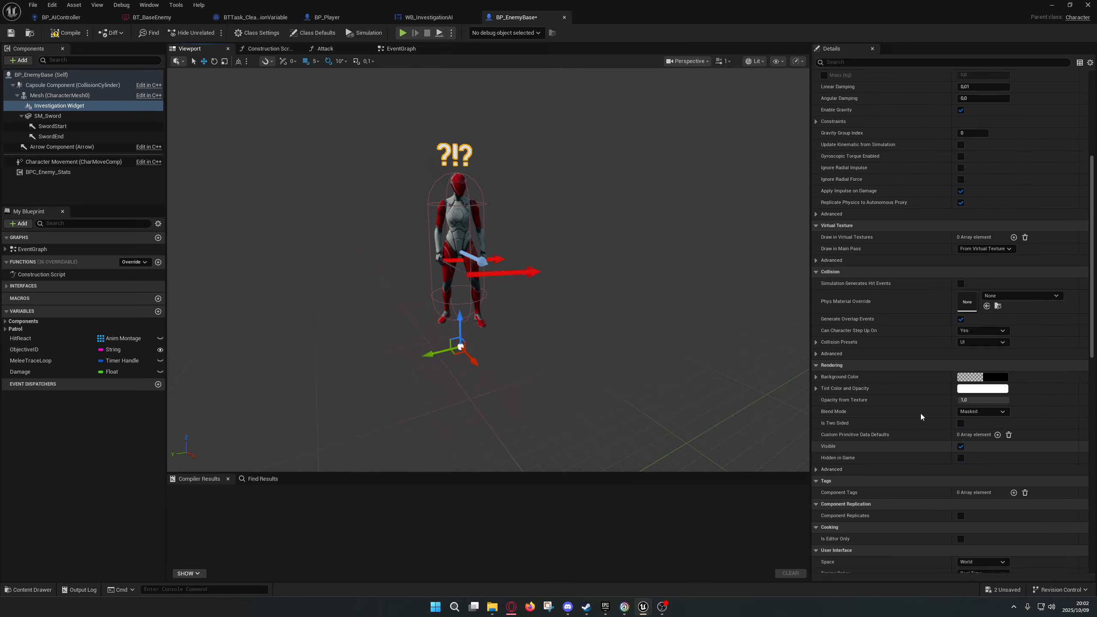
pyautogui.click(859, 63)
pyautogui.write('visi')
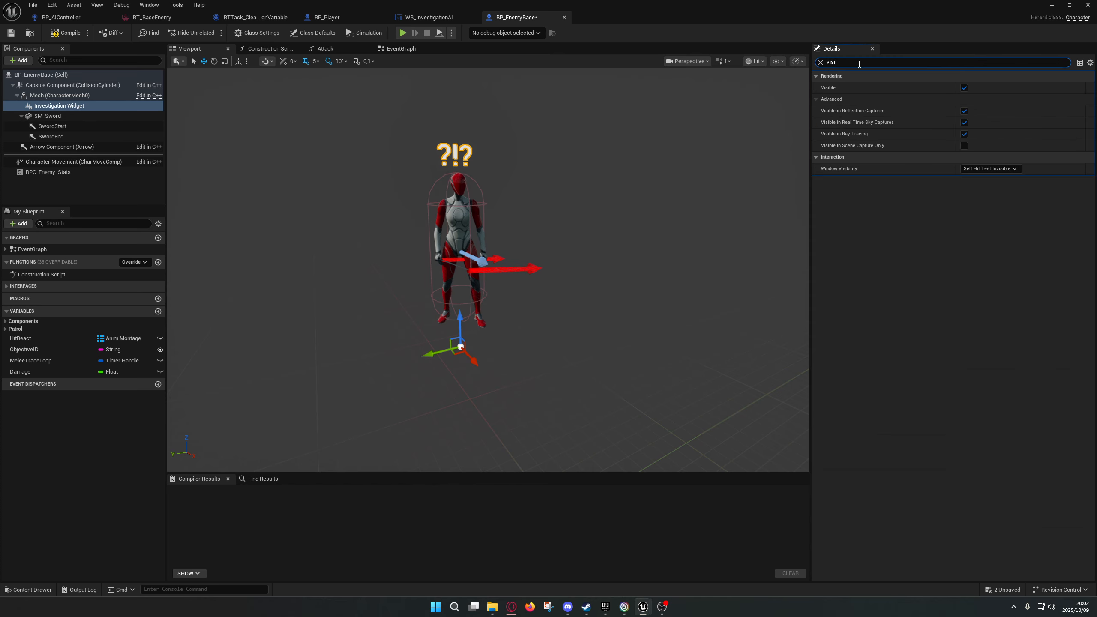
pyautogui.click(964, 88)
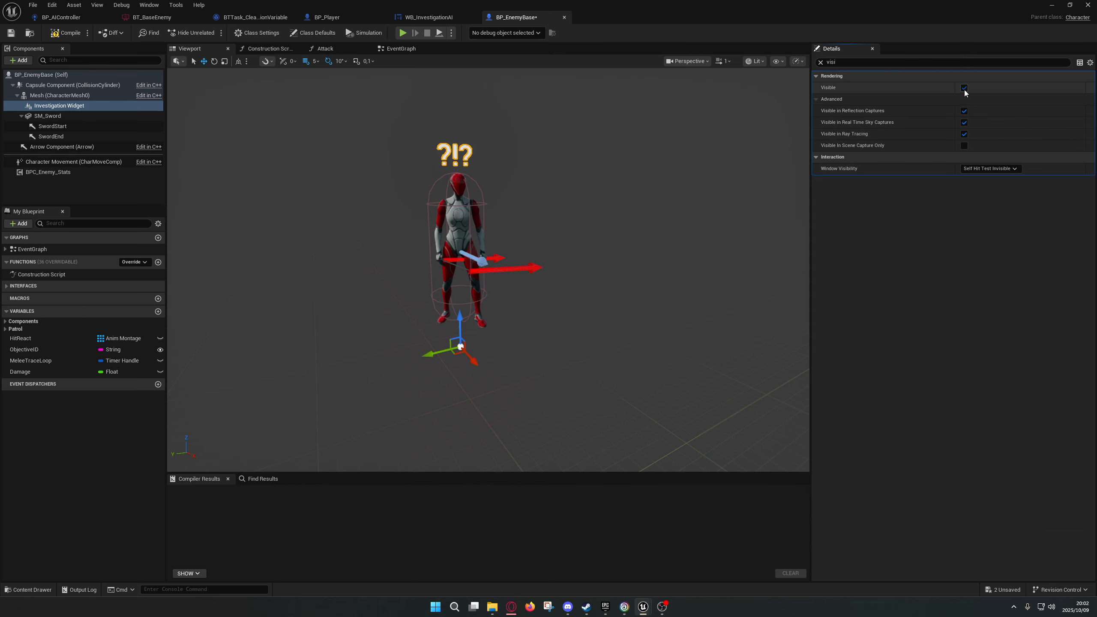
# Compile and save BP_EnemyBase and open its event graph.
pyautogui.click(66, 33)
pyautogui.click(11, 33)
pyautogui.click(401, 49)
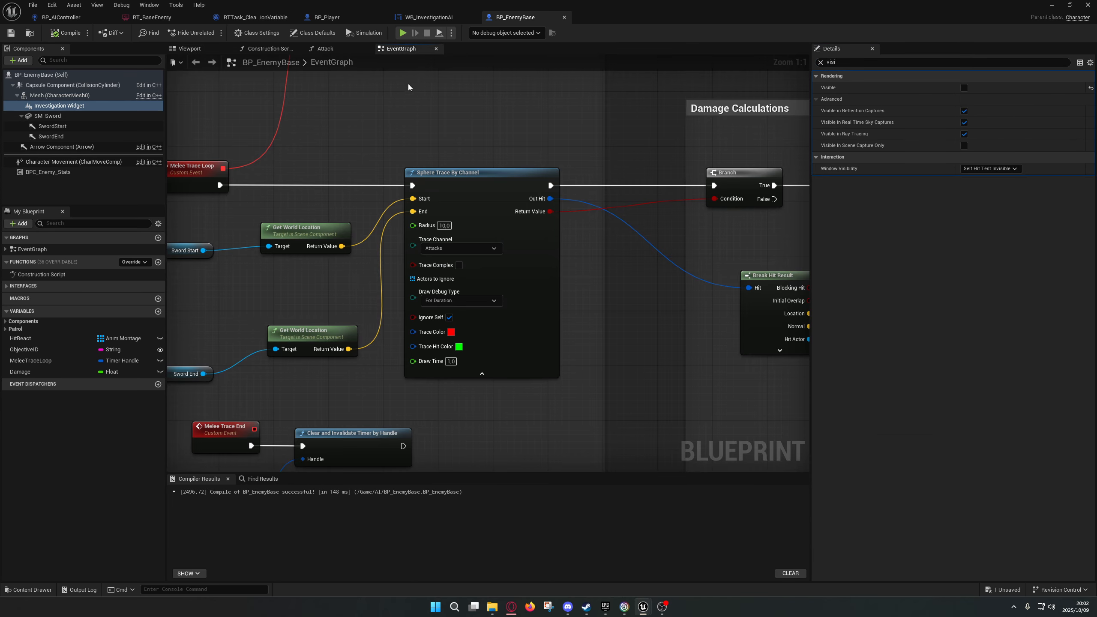
# Add a custom event named "Enable Investigation UI" in the empty graph area below the Hit SFX group.
pyautogui.scroll(-9, 495, 248)
pyautogui.moveTo(541, 395); pyautogui.dragTo(483, 329, button='right')
pyautogui.scroll(6, 484, 329)
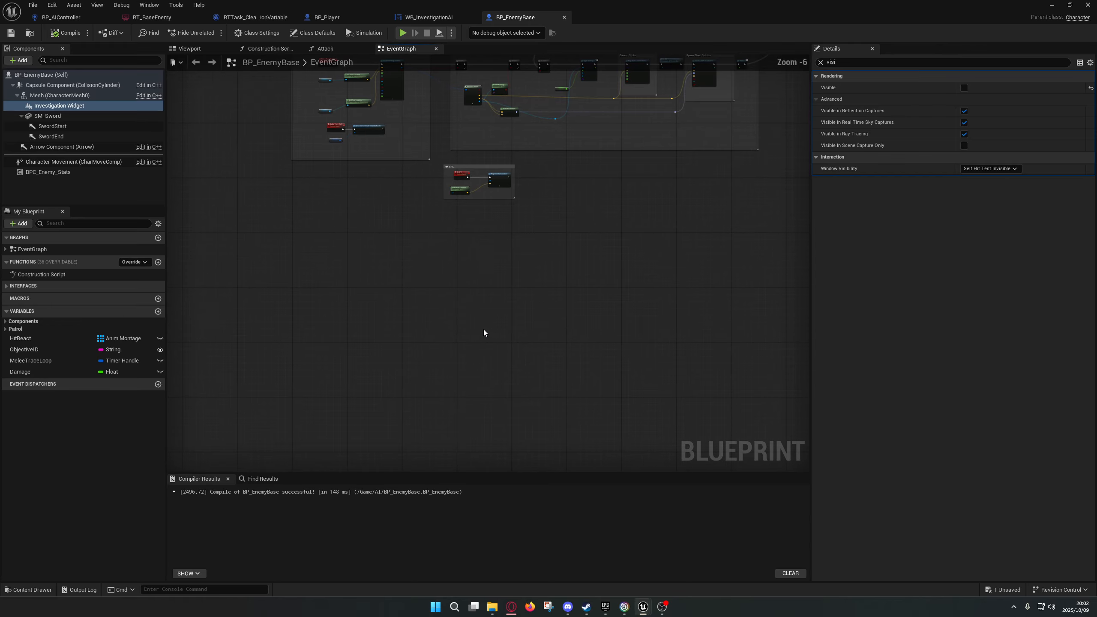
pyautogui.moveTo(528, 222); pyautogui.dragTo(523, 331, button='right')
pyautogui.click(819, 62)
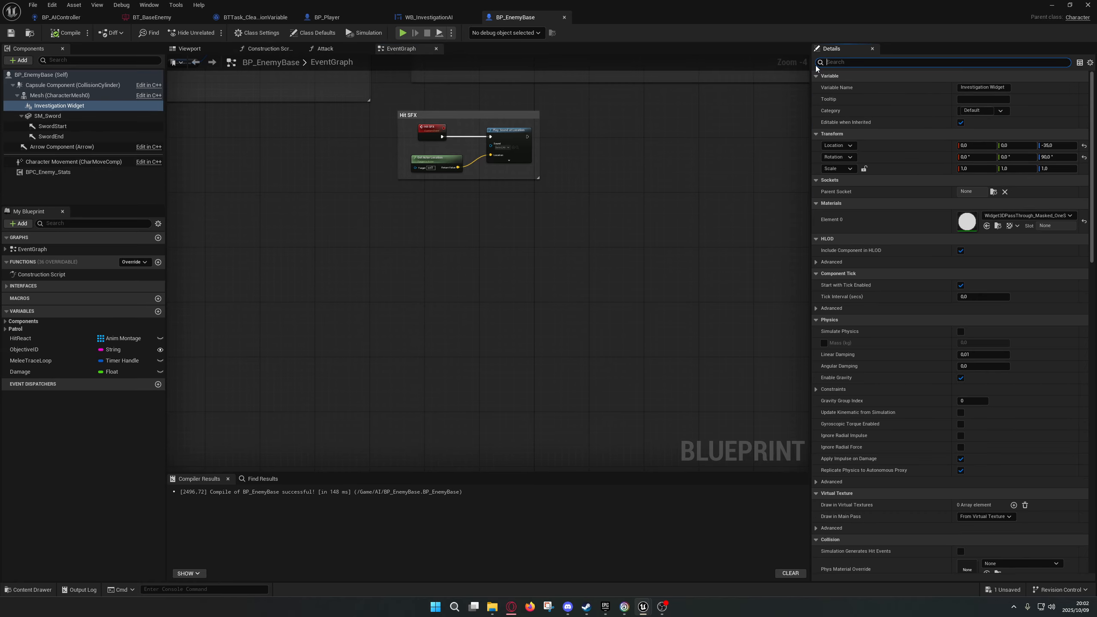
pyautogui.moveTo(447, 211); pyautogui.dragTo(648, 244, button='right')
pyautogui.rightClick(278, 316)
pyautogui.write('custom event')
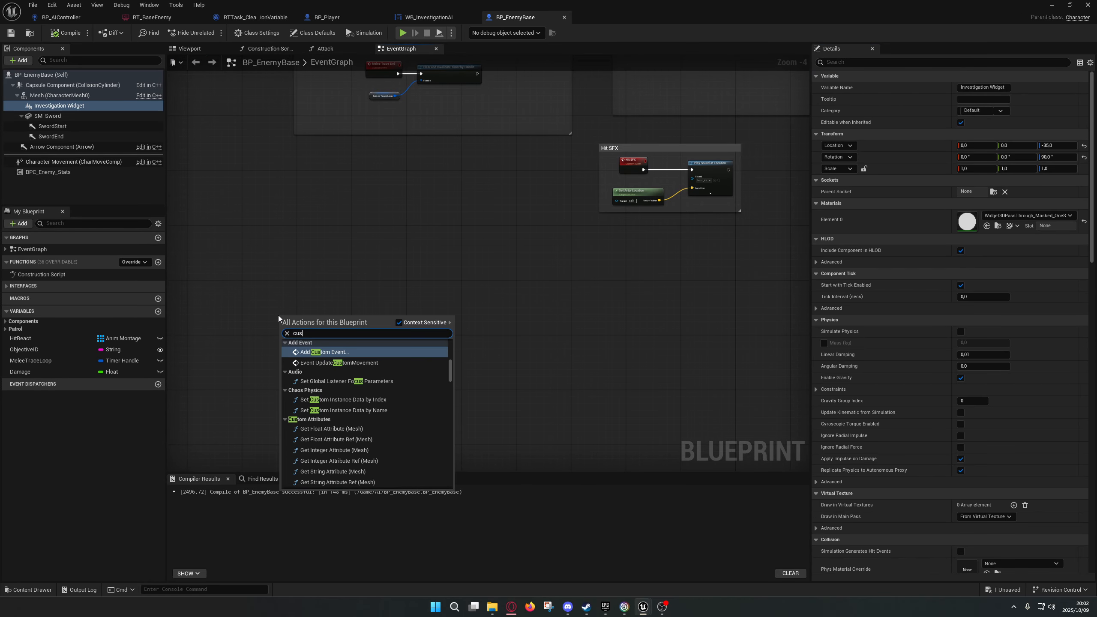
pyautogui.press('Return')
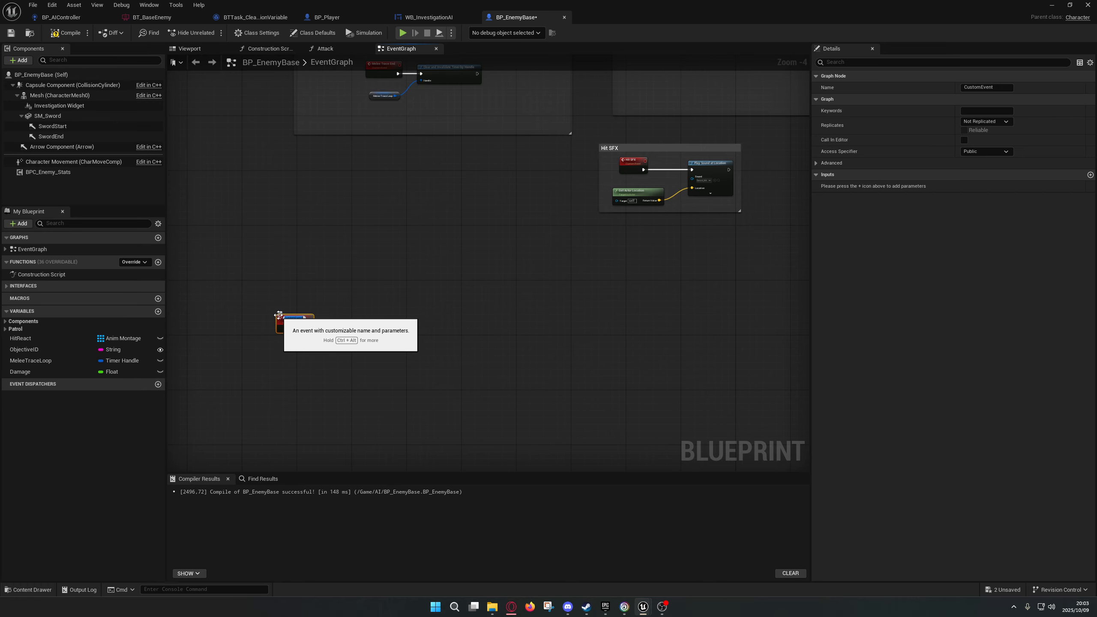
pyautogui.write('Enable Investigation UI')
pyautogui.scroll(4, 279, 315)
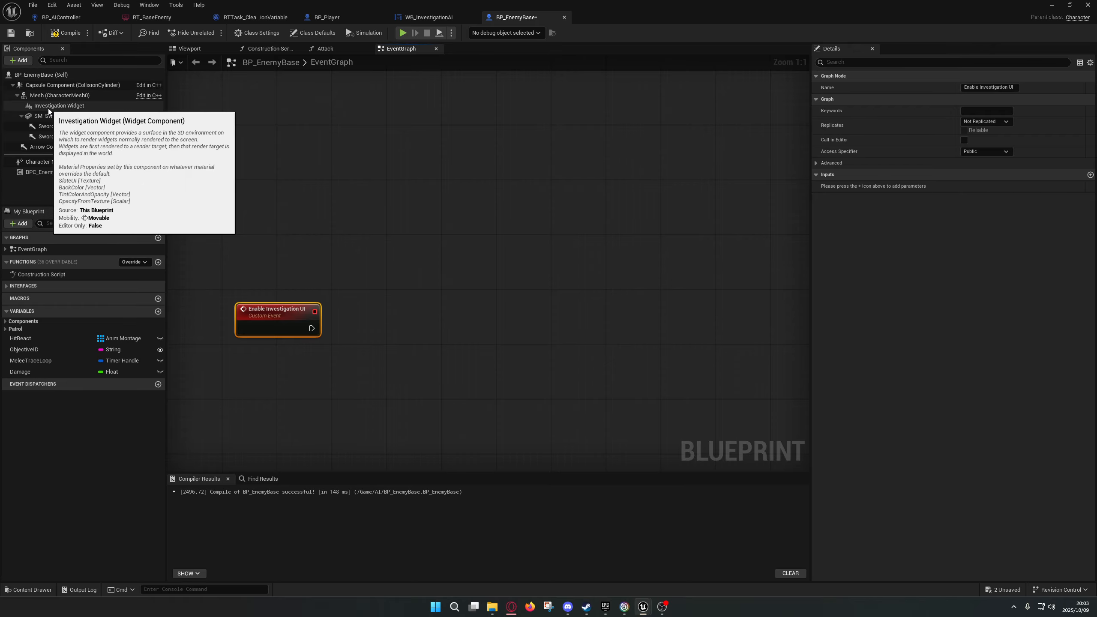
# Place an Investigation Widget reference beneath the Enable Investigation UI event and add a Set Visibility node targeting it.
pyautogui.moveTo(48, 108); pyautogui.dragTo(371, 340)
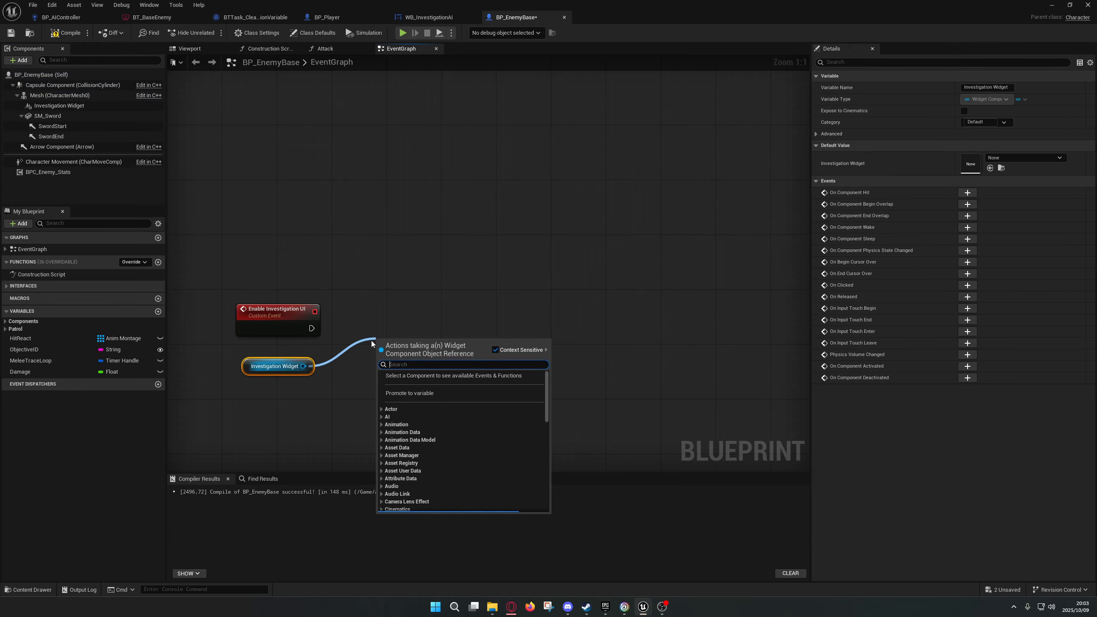
pyautogui.write('Set Sh')
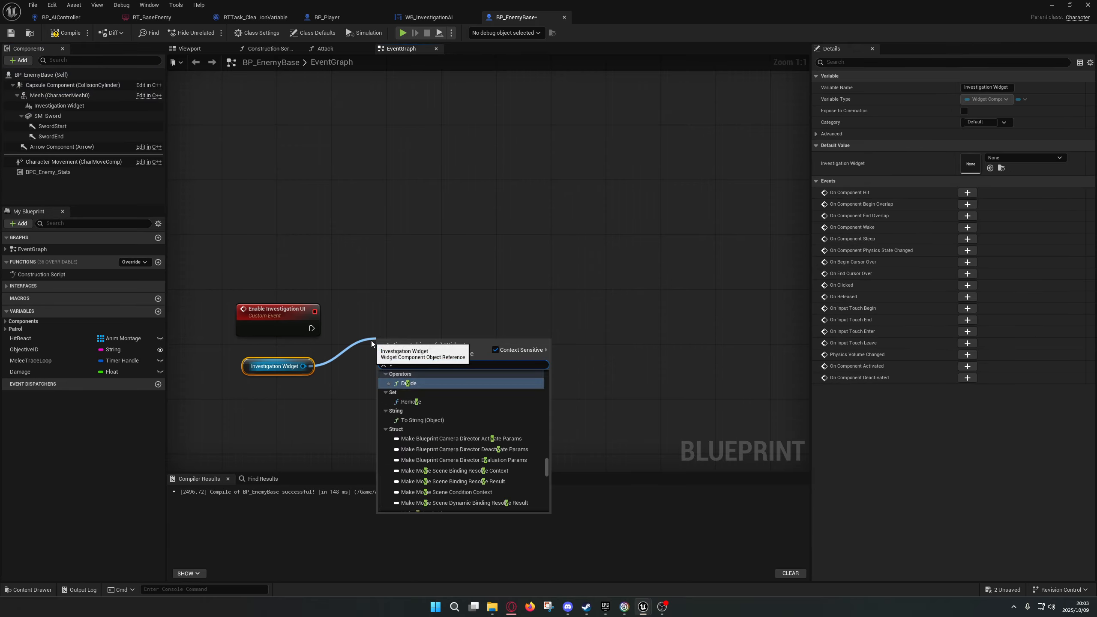
pyautogui.press('BackSpace')
pyautogui.press('BackSpace')
pyautogui.write('vis')
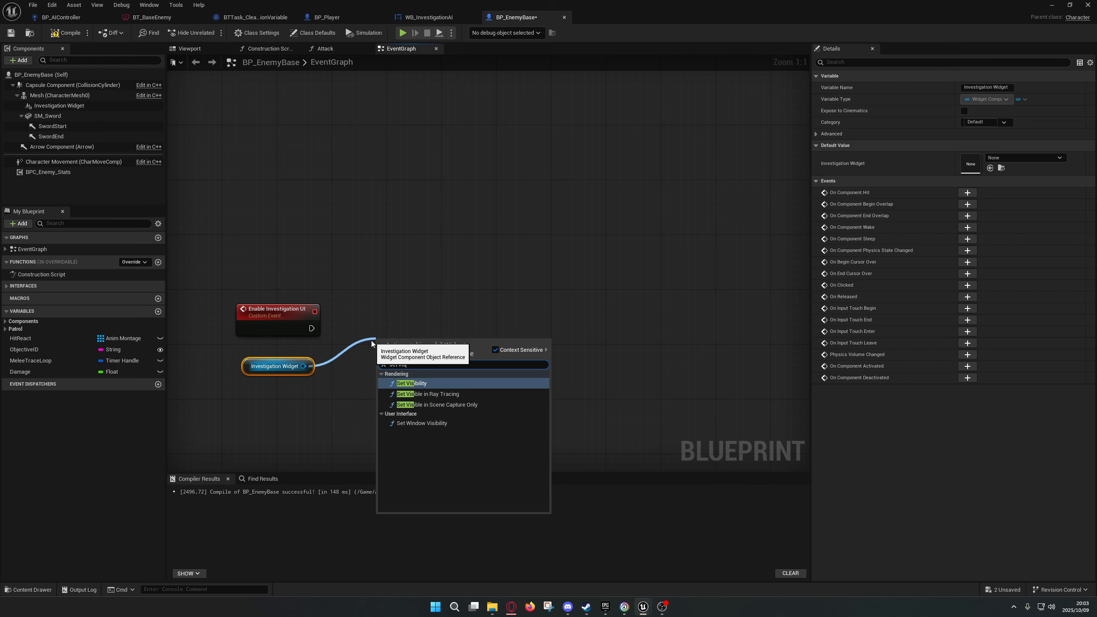
pyautogui.click(437, 384)
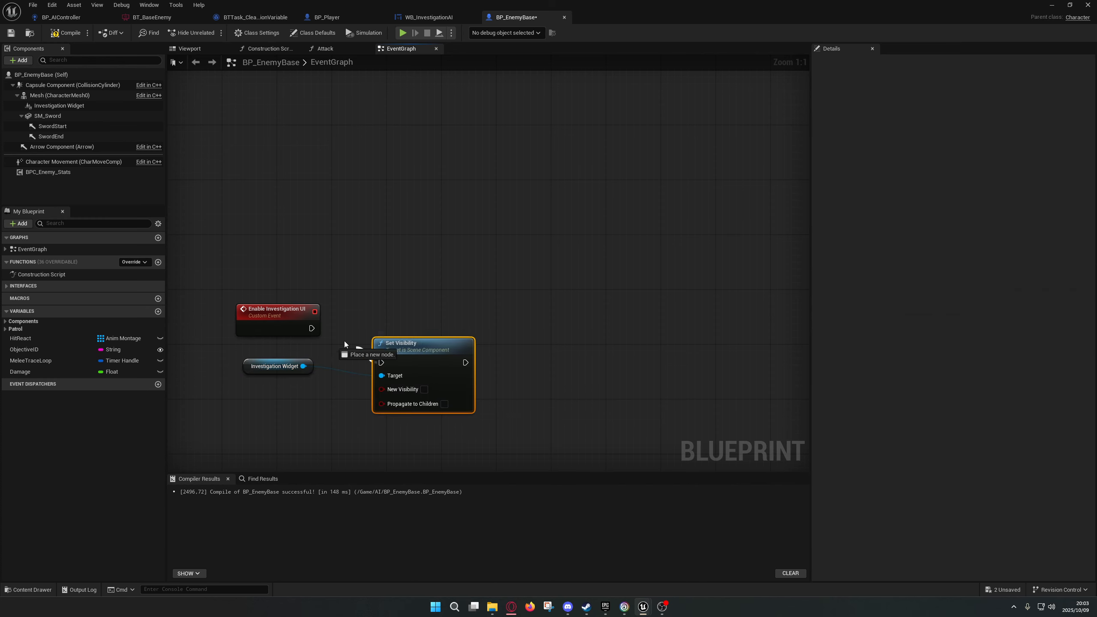
# Connect Enable Investigation UI to the Set Visibility node, align the node with the event, and turn on New Visibility.
pyautogui.moveTo(344, 343); pyautogui.dragTo(439, 313)
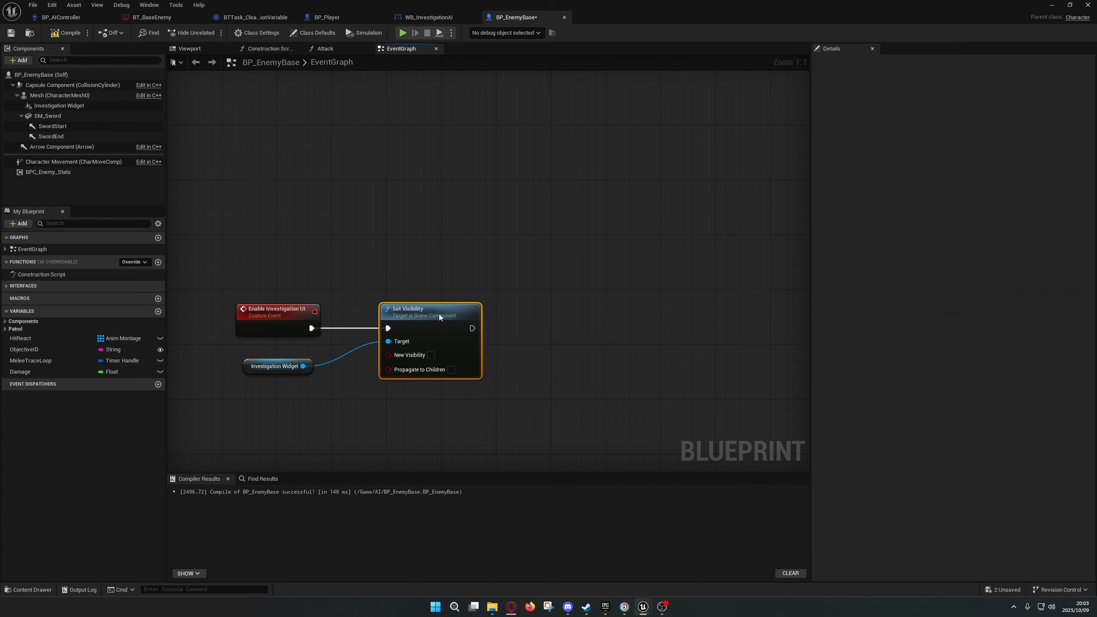
pyautogui.click(431, 355)
pyautogui.moveTo(457, 430); pyautogui.dragTo(540, 350, button='right')
pyautogui.click(406, 322)
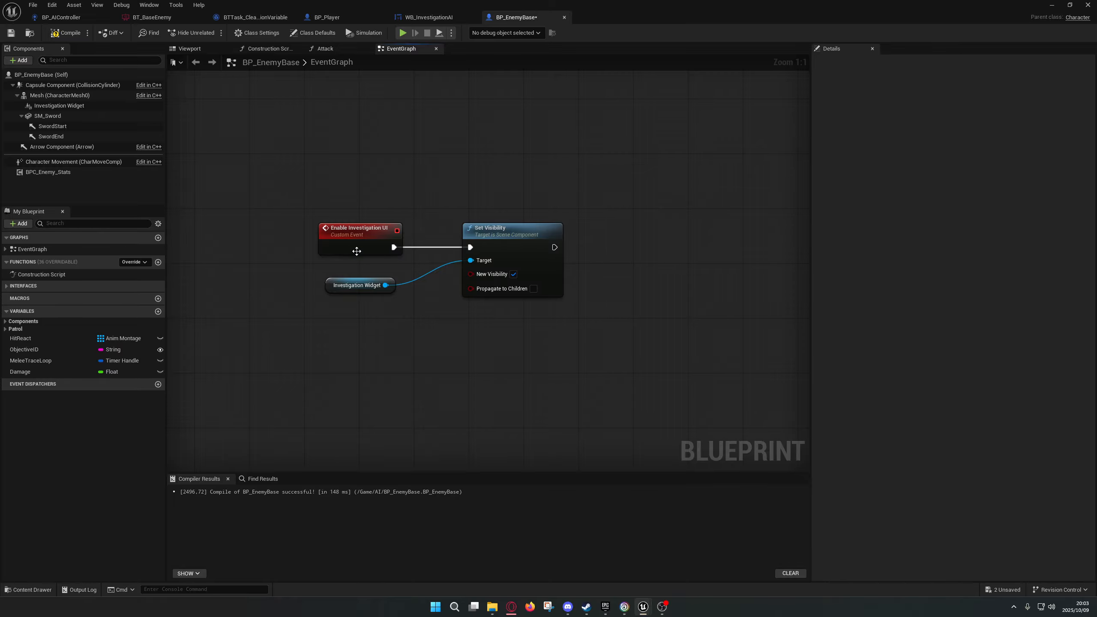
# Add a second custom event named "Disable Investigation UI" below the Enable Investigation UI nodes.
pyautogui.rightClick(307, 359)
pyautogui.write('custom')
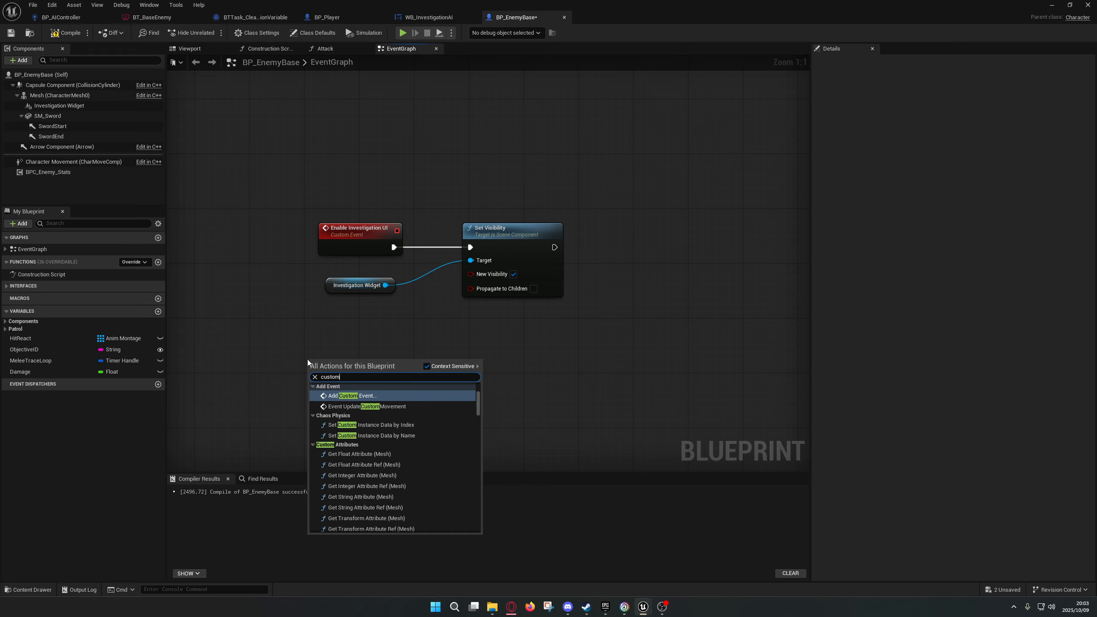
pyautogui.press('Return')
pyautogui.write('Disabl')
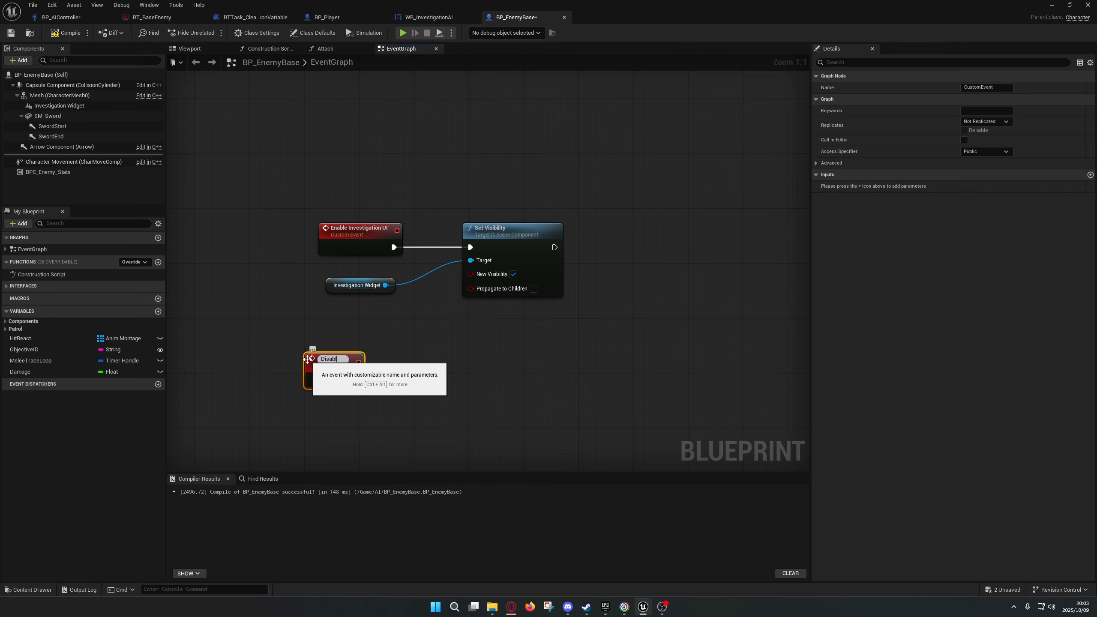
pyautogui.write('e Investig')
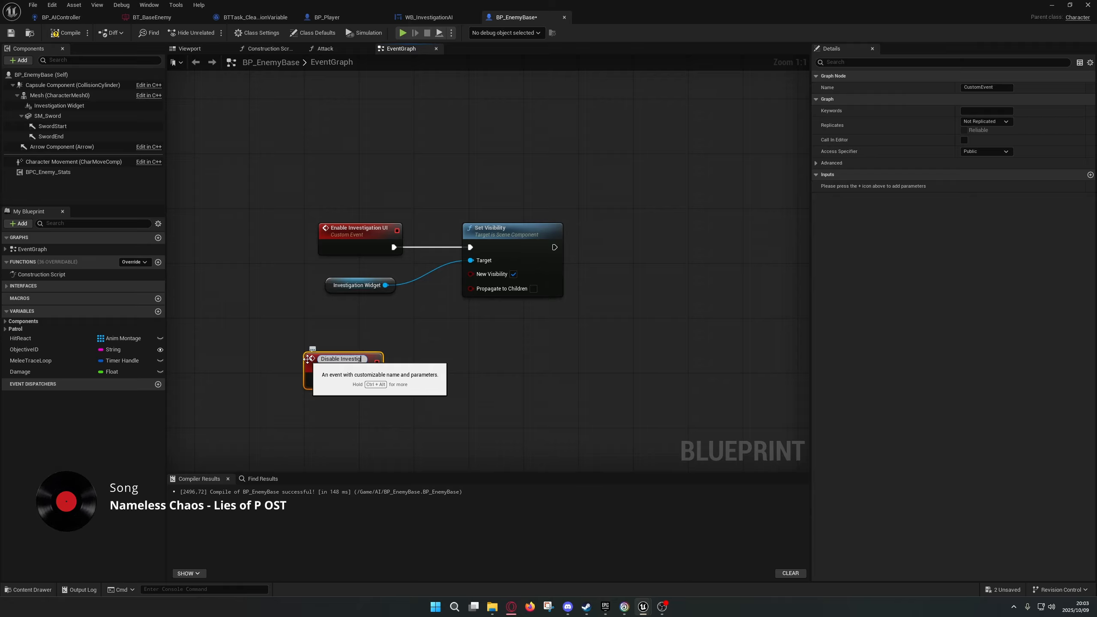
pyautogui.write('ation UI')
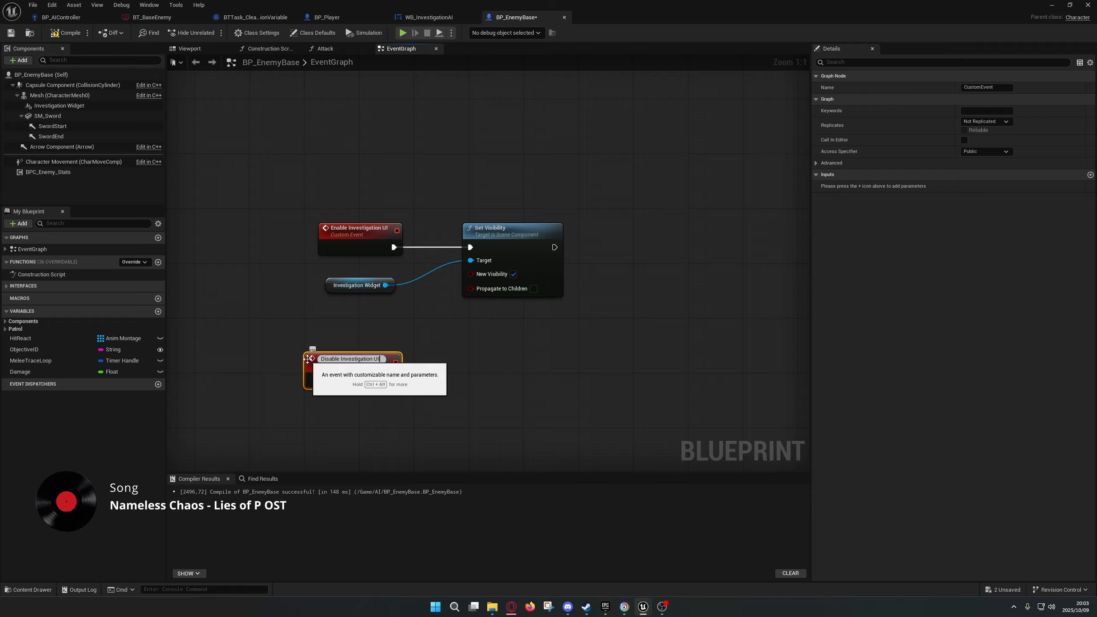
pyautogui.press('Return')
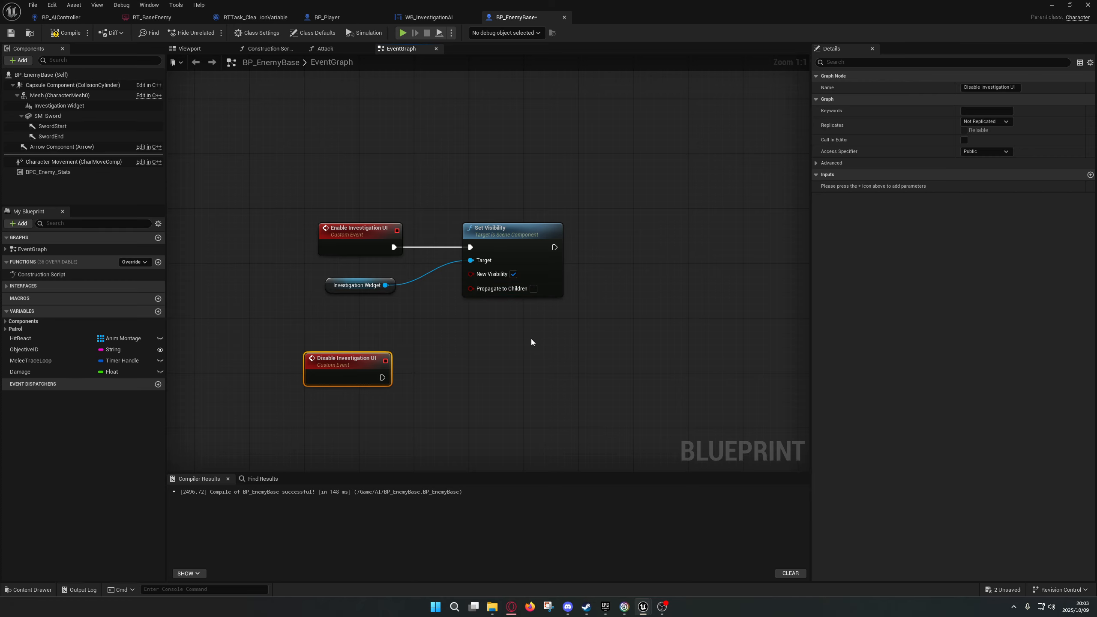
# Duplicate the Set Visibility node and wire the copy to the Disable Investigation UI event and the Investigation Widget reference.
pyautogui.moveTo(531, 342); pyautogui.dragTo(473, 287)
pyautogui.hotkey('ctrl', 'c')
pyautogui.hotkey('ctrl', 'v')
pyautogui.moveTo(477, 391); pyautogui.dragTo(390, 307)
pyautogui.click(668, 396)
pyautogui.moveTo(477, 391); pyautogui.dragTo(382, 377)
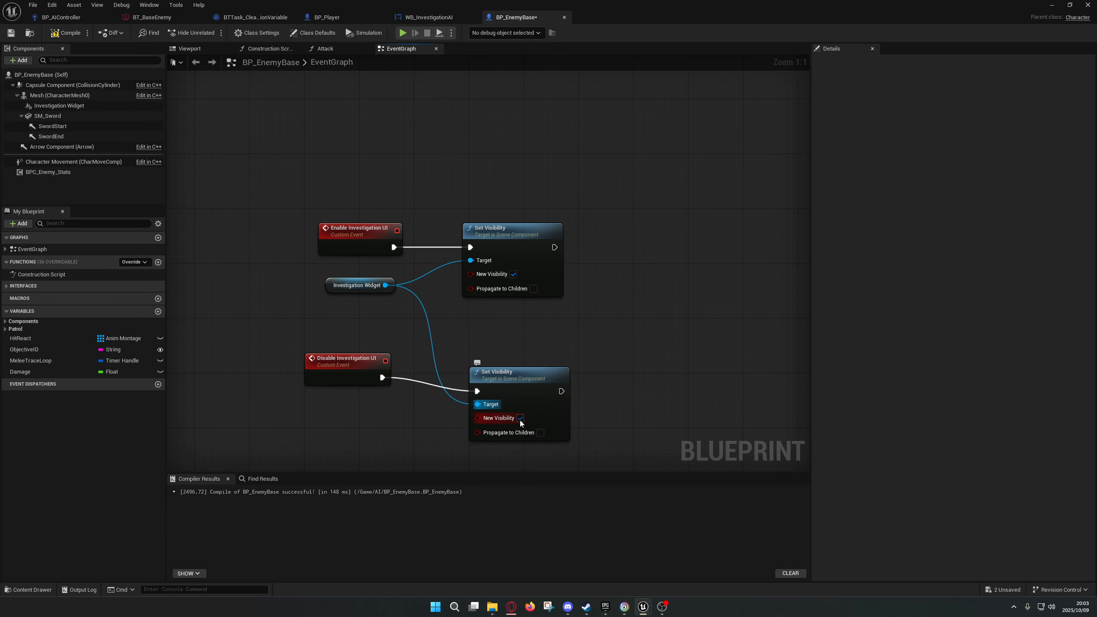
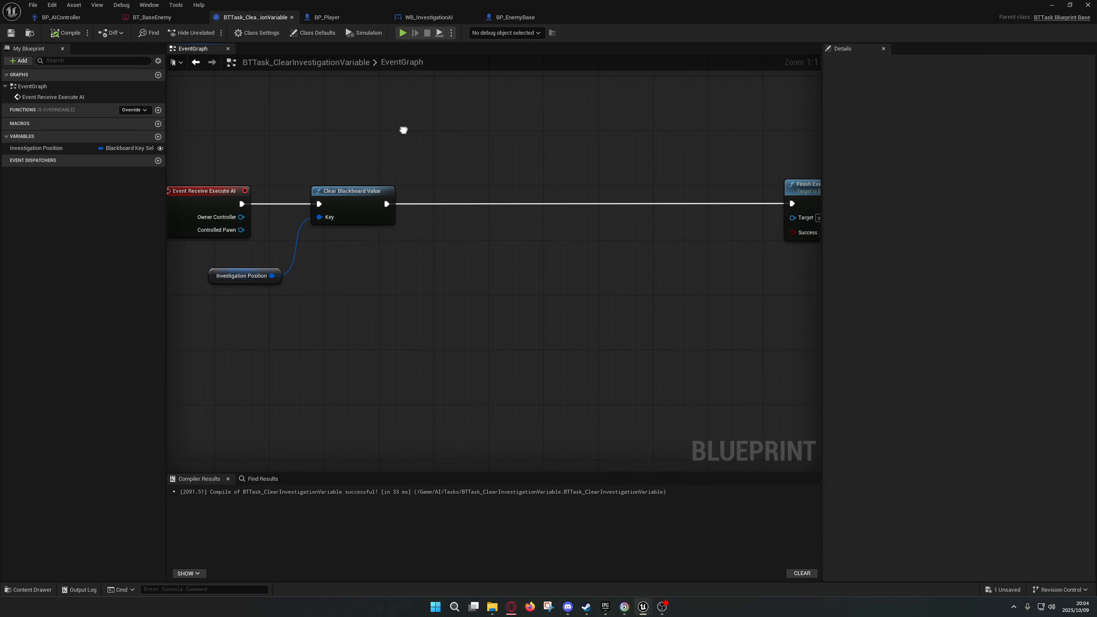
pyautogui.moveTo(241, 230); pyautogui.dragTo(444, 233)
pyautogui.write('disabl')
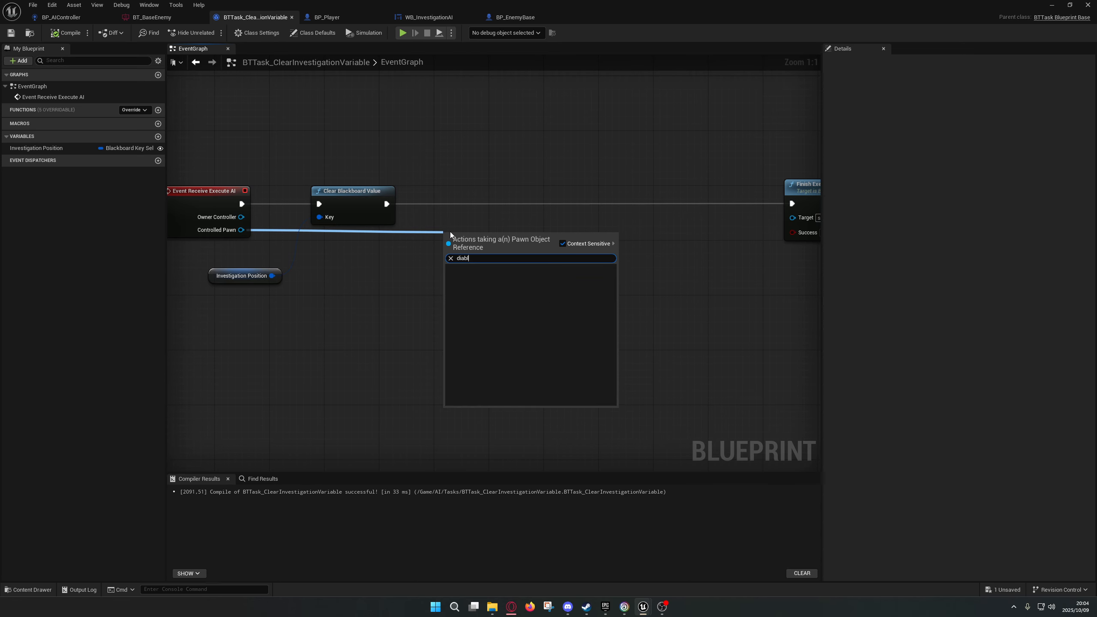
pyautogui.write('e')
pyautogui.press('BackSpace')
pyautogui.press('BackSpace')
pyautogui.press('BackSpace')
pyautogui.press('BackSpace')
pyautogui.write('sable')
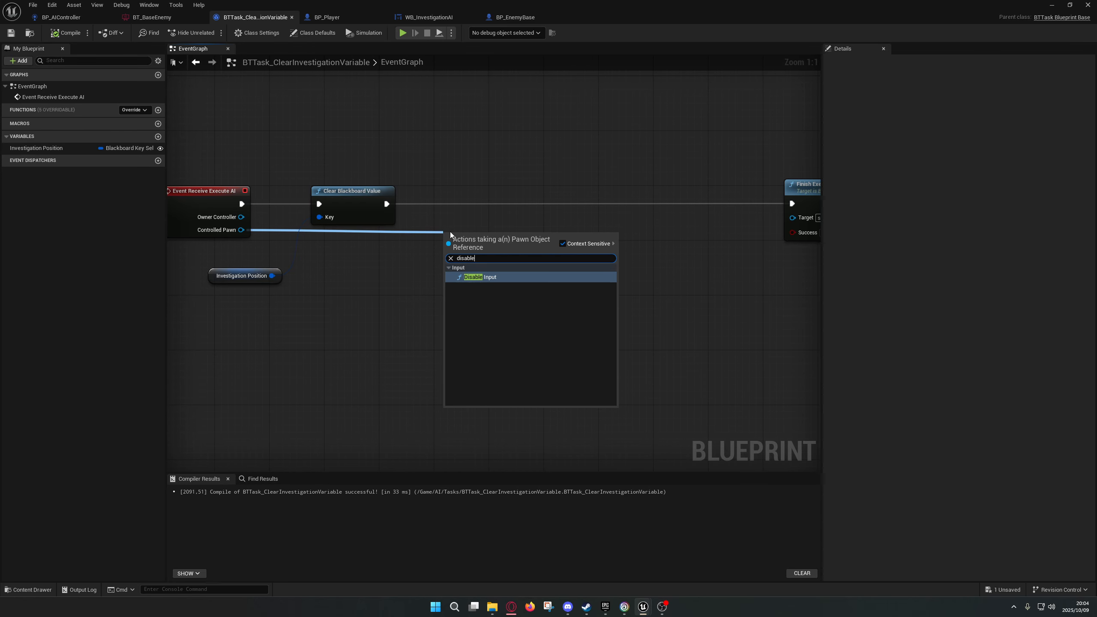
pyautogui.click(489, 156)
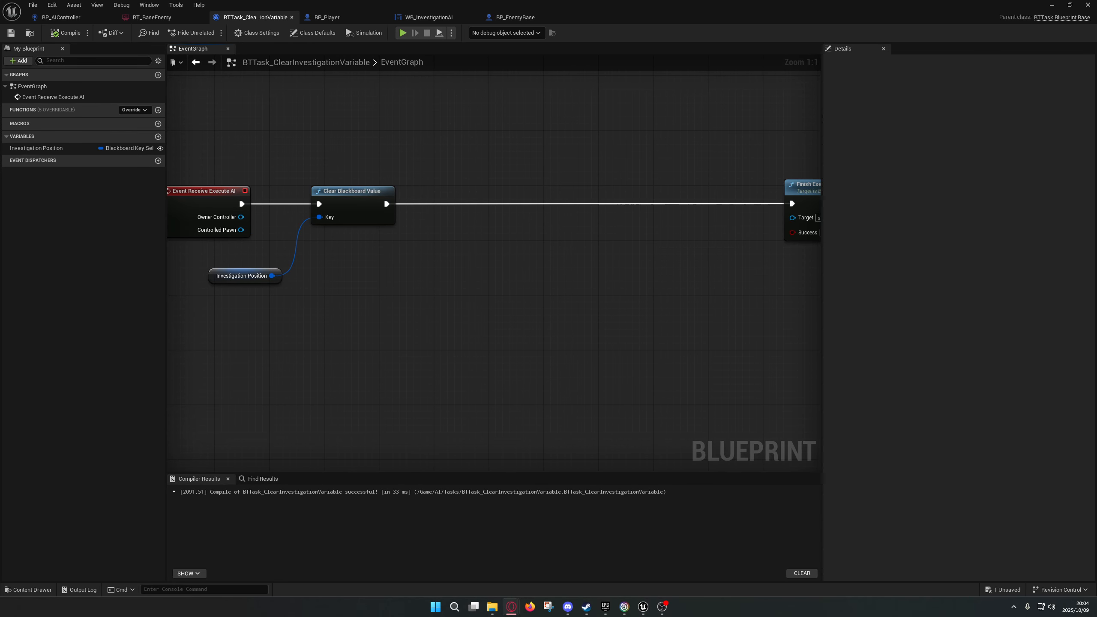
# Cast the Controlled Pawn to BP_EnemyBase between Clear Blackboard Value and Finish Execute, routing the pawn wire beneath Clear Blackboard Value with a reroute node.
pyautogui.moveTo(368, 323); pyautogui.dragTo(343, 306, button='right')
pyautogui.moveTo(195, 249); pyautogui.dragTo(400, 260)
pyautogui.write('cast to bp')
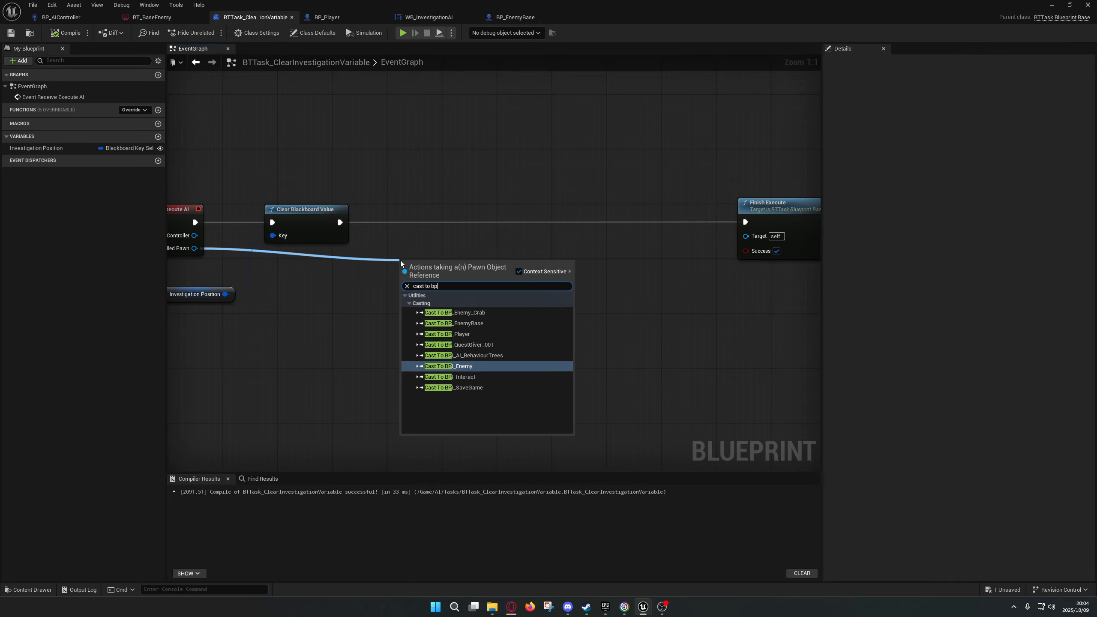
pyautogui.click(488, 326)
pyautogui.moveTo(443, 267); pyautogui.dragTo(339, 221)
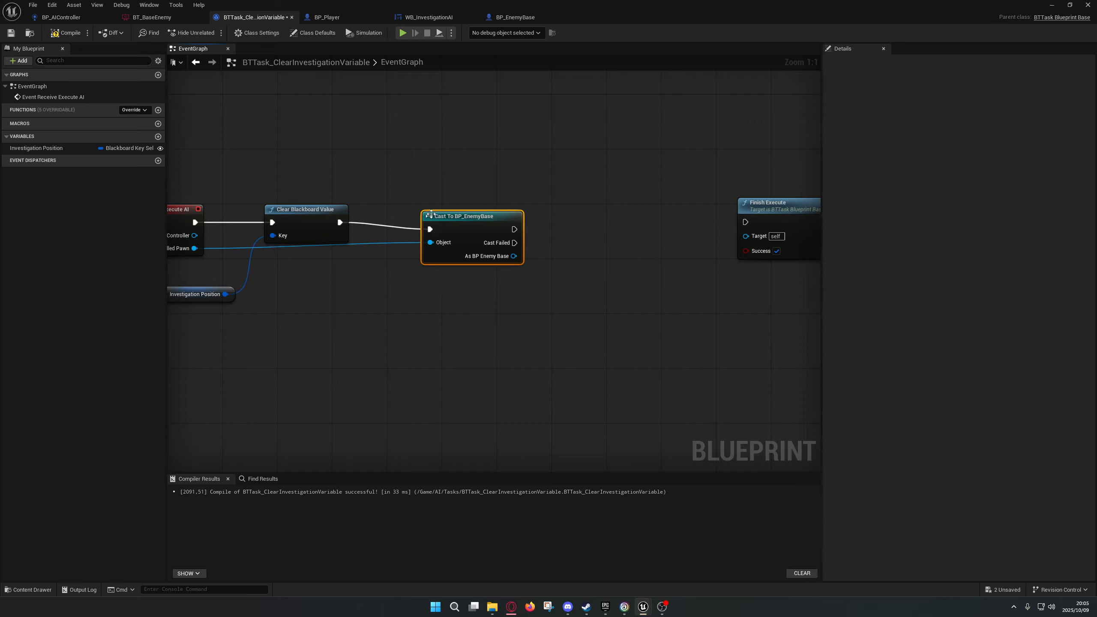
pyautogui.moveTo(513, 229); pyautogui.dragTo(745, 222)
pyautogui.moveTo(484, 218); pyautogui.dragTo(463, 211)
pyautogui.doubleClick(244, 248)
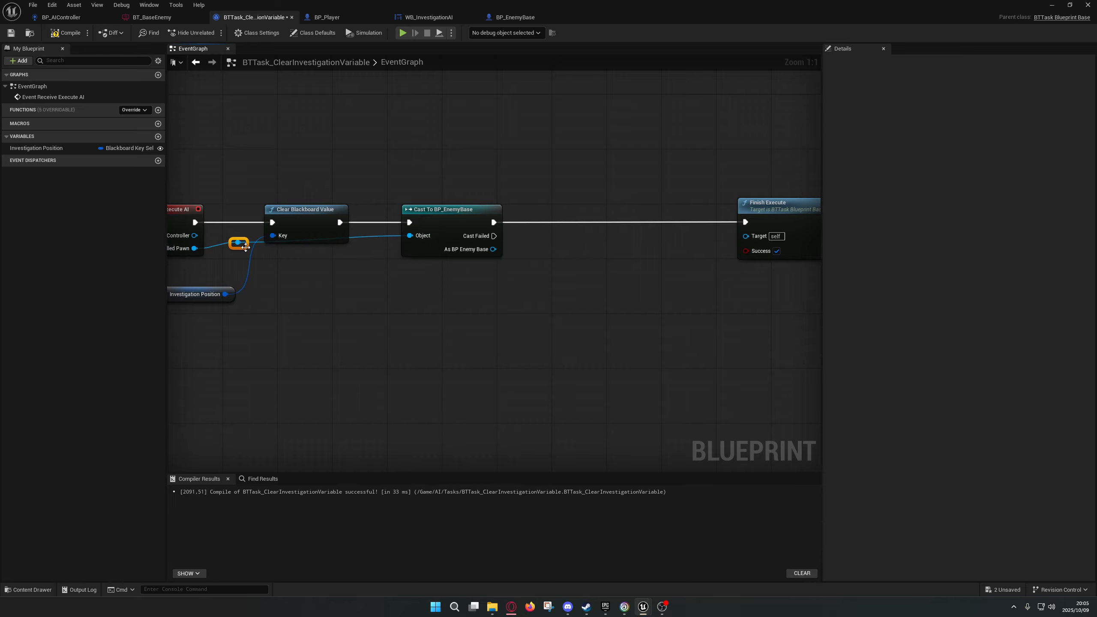
pyautogui.moveTo(239, 248); pyautogui.dragTo(354, 250)
# Call Disable Investigation UI on the cast BP_EnemyBase and wire the call between the cast and Finish Execute.
pyautogui.moveTo(491, 251); pyautogui.dragTo(578, 242)
pyautogui.write('disable I')
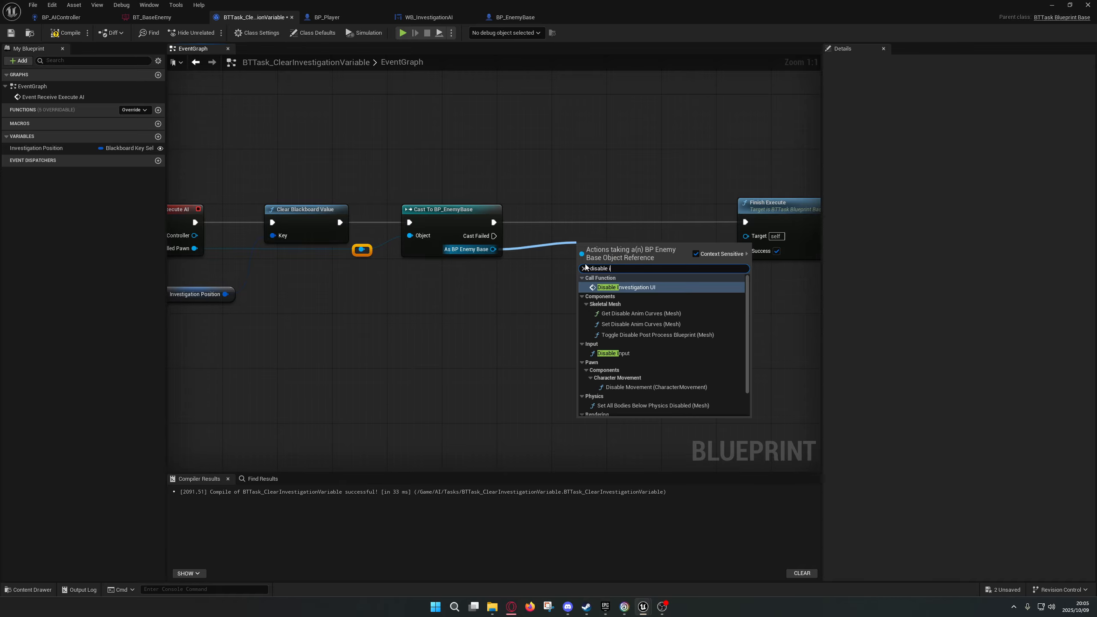
pyautogui.press('Return')
pyautogui.moveTo(589, 248); pyautogui.dragTo(493, 222)
pyautogui.moveTo(644, 222); pyautogui.dragTo(744, 221)
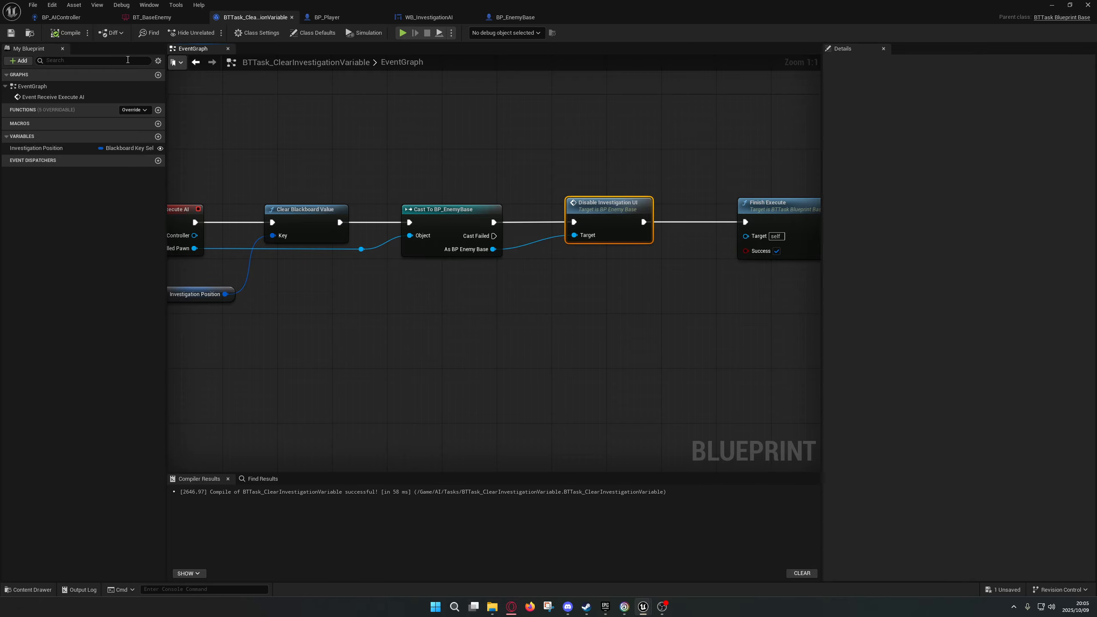
# Return to the Lvl_HUB level, play it in the editor, and run around the arena to check the enemy's investigation widget.
pyautogui.click(1050, 6)
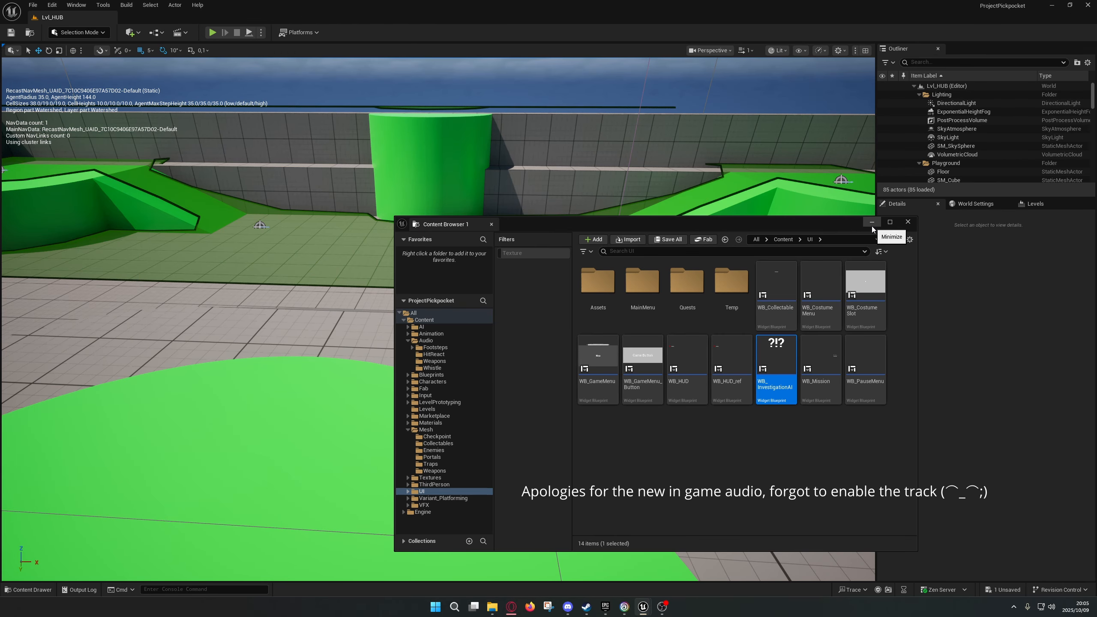
pyautogui.click(871, 223)
pyautogui.click(212, 32)
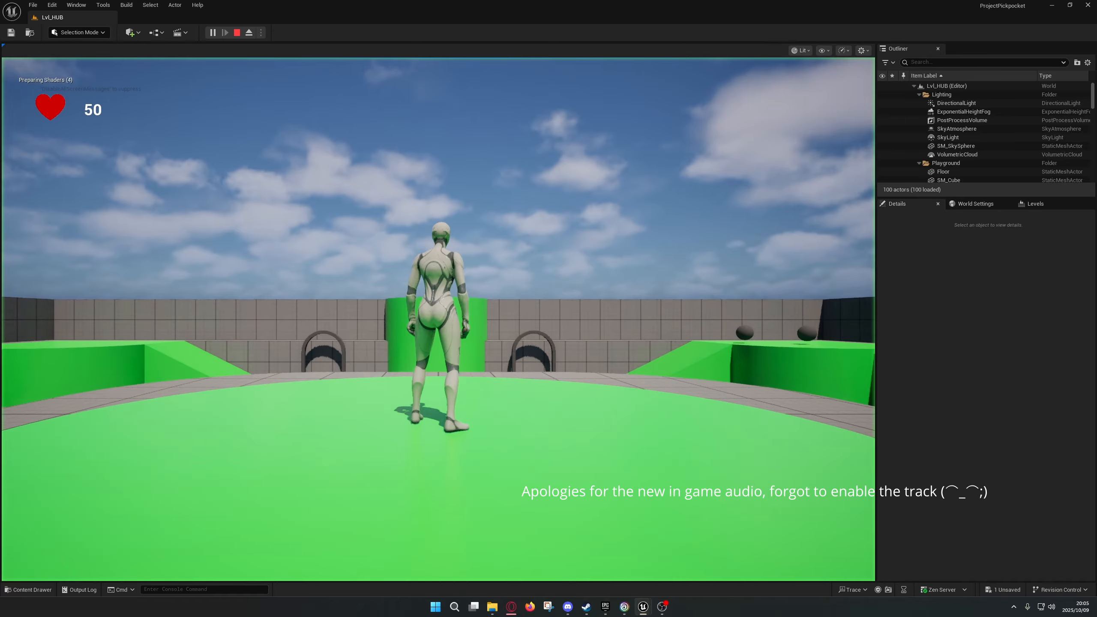
pyautogui.press('w')
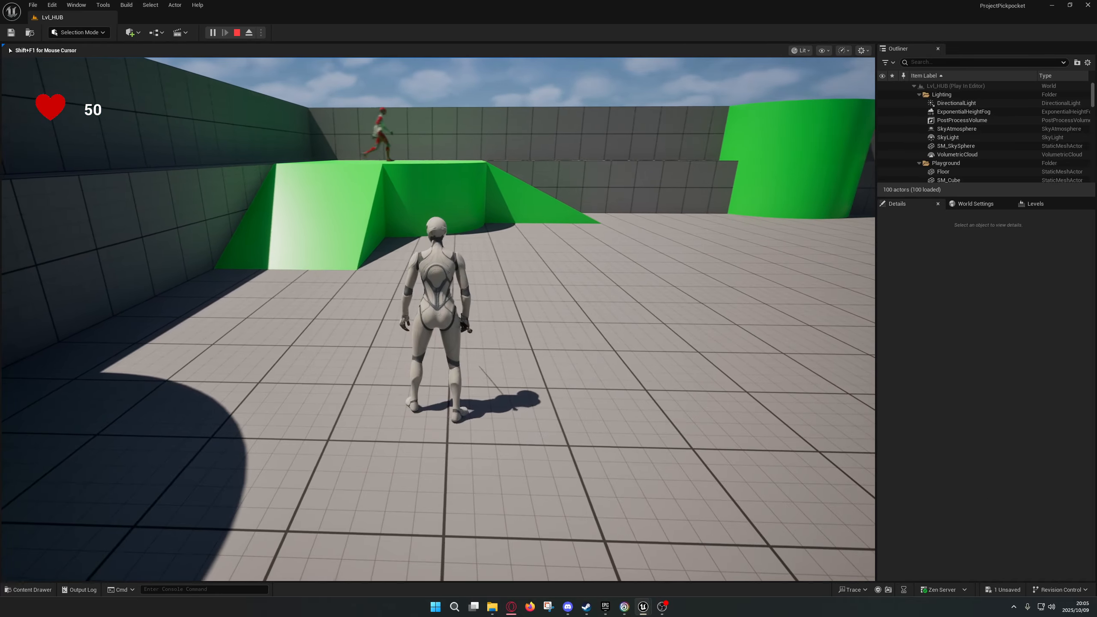
pyautogui.press('w')
pyautogui.press('a')
pyautogui.press('w')
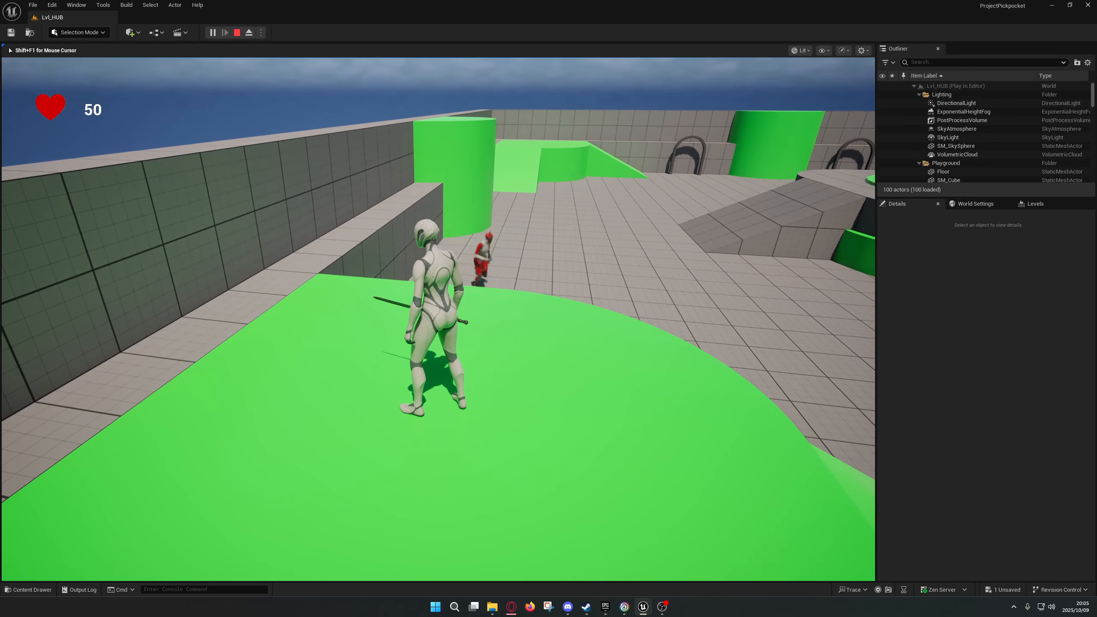
pyautogui.press('s')
pyautogui.press('d')
pyautogui.press('s')
pyautogui.press('d')
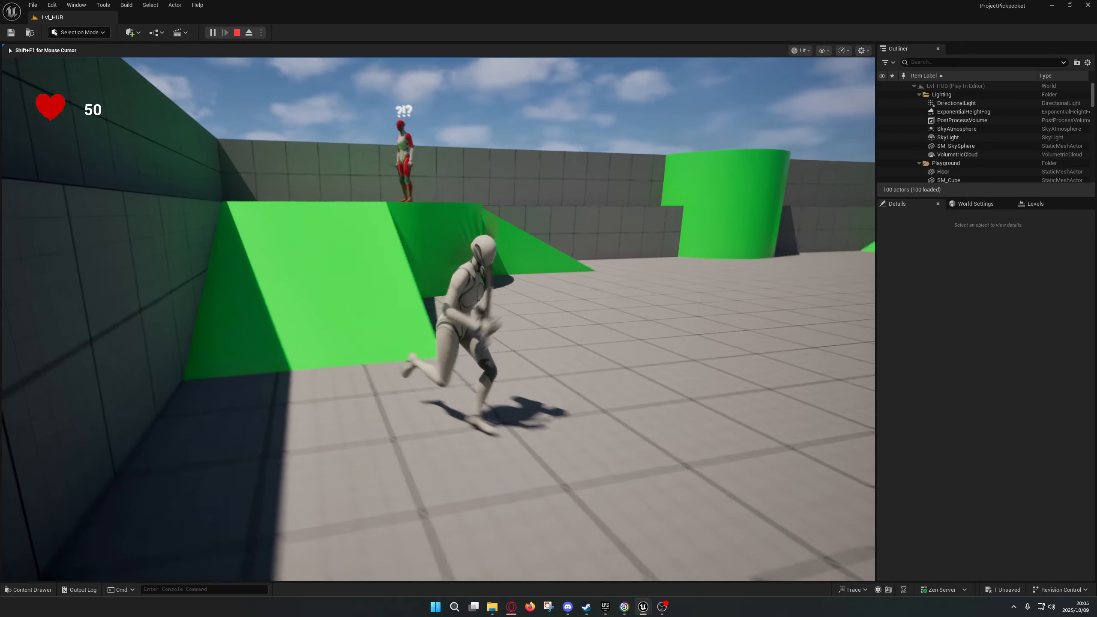
pyautogui.press('s')
pyautogui.press('d')
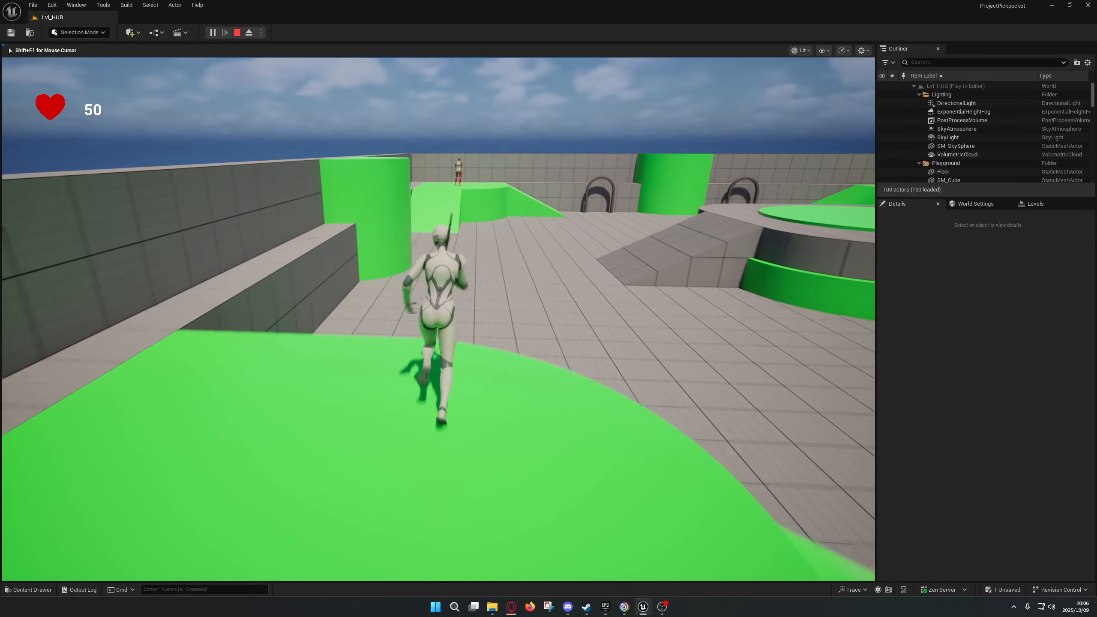
pyautogui.press('d')
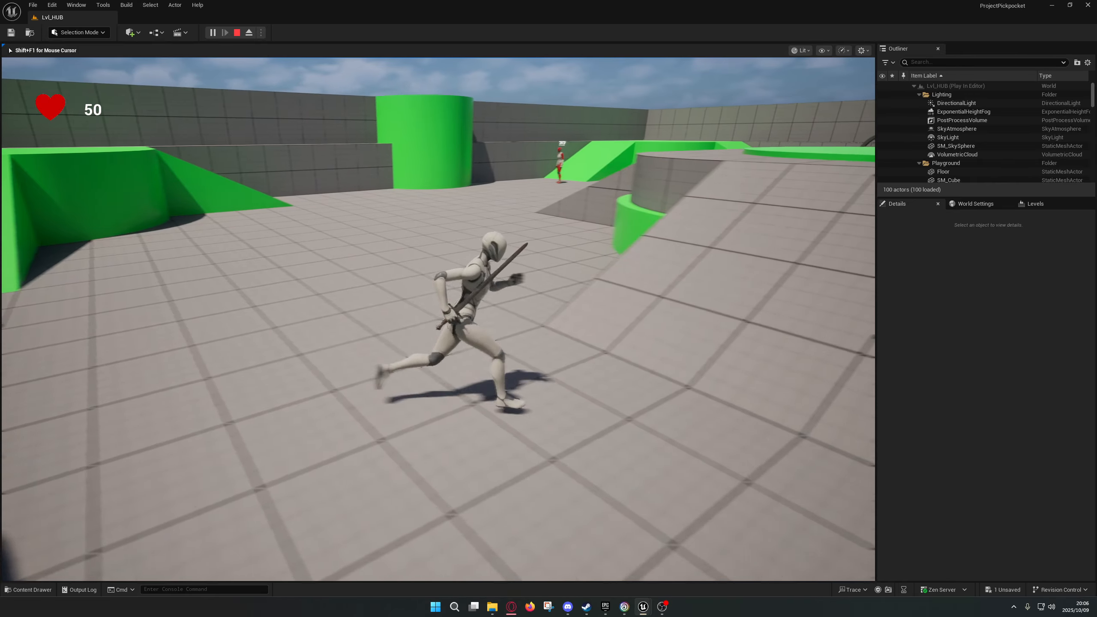
pyautogui.press('w')
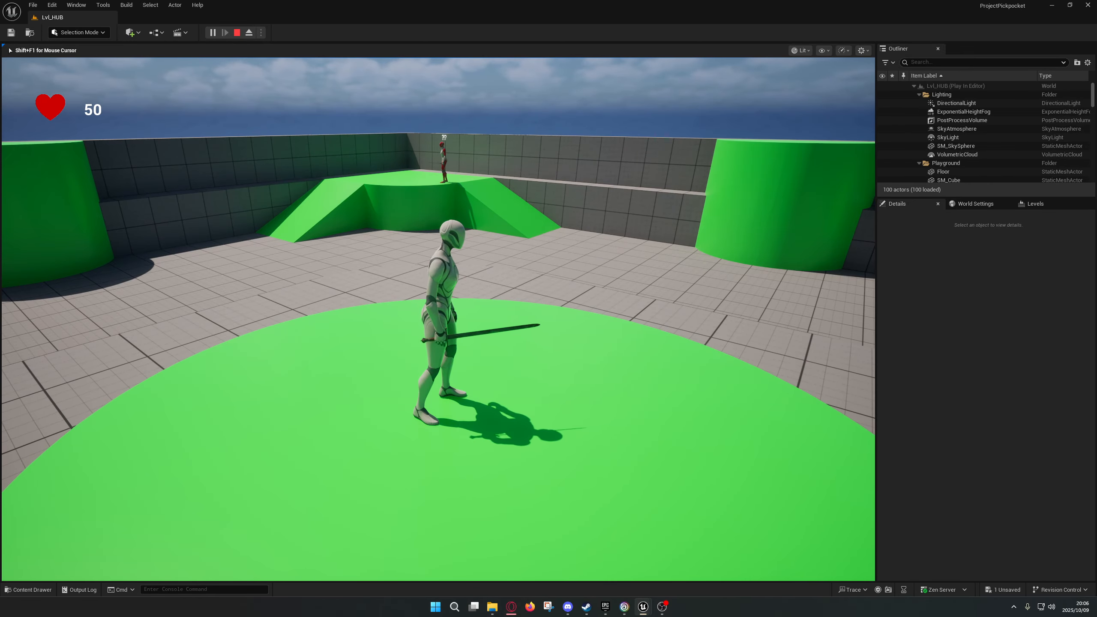
# Run around the arena to check how the enemy and its investigation widget react, and end the play session.
pyautogui.press('a')
pyautogui.press('d')
pyautogui.press('s')
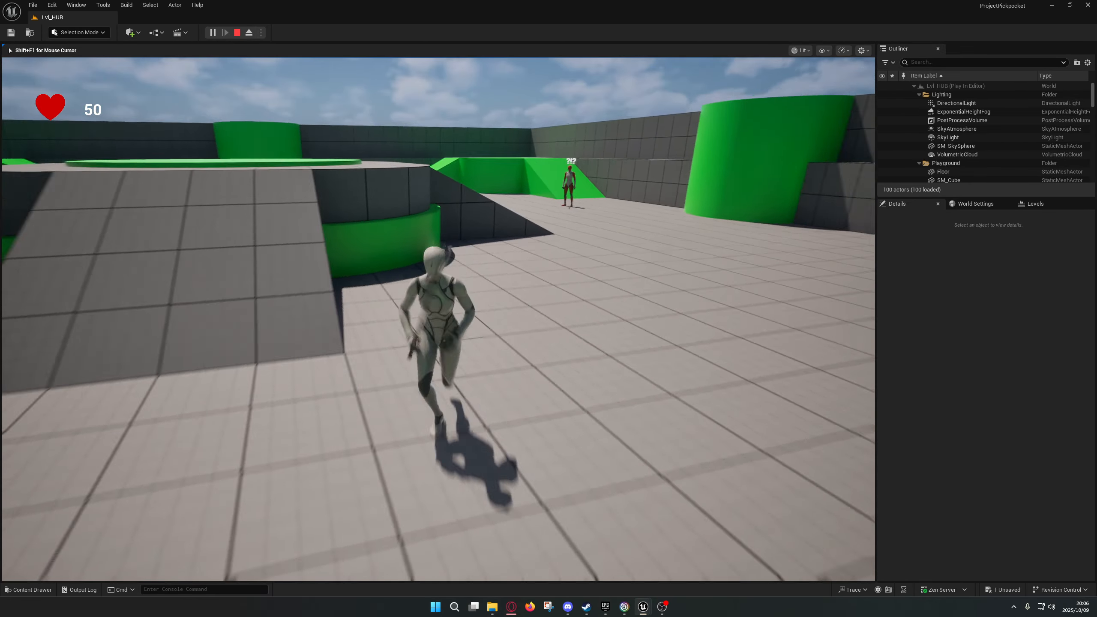
pyautogui.press('w')
pyautogui.press('a')
pyautogui.press('d')
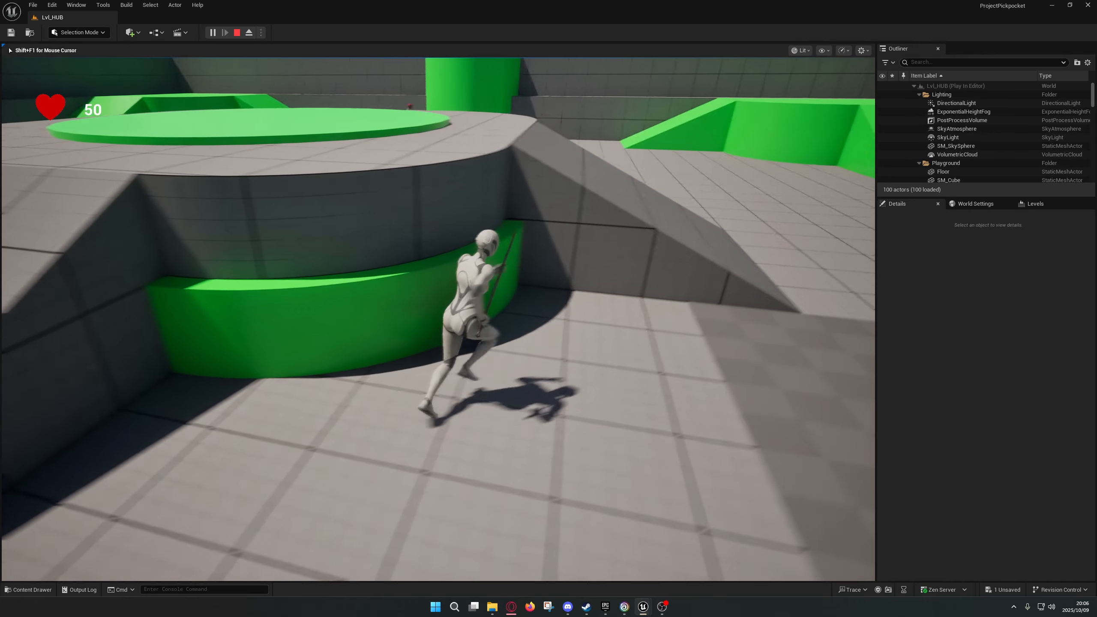
pyautogui.press('d')
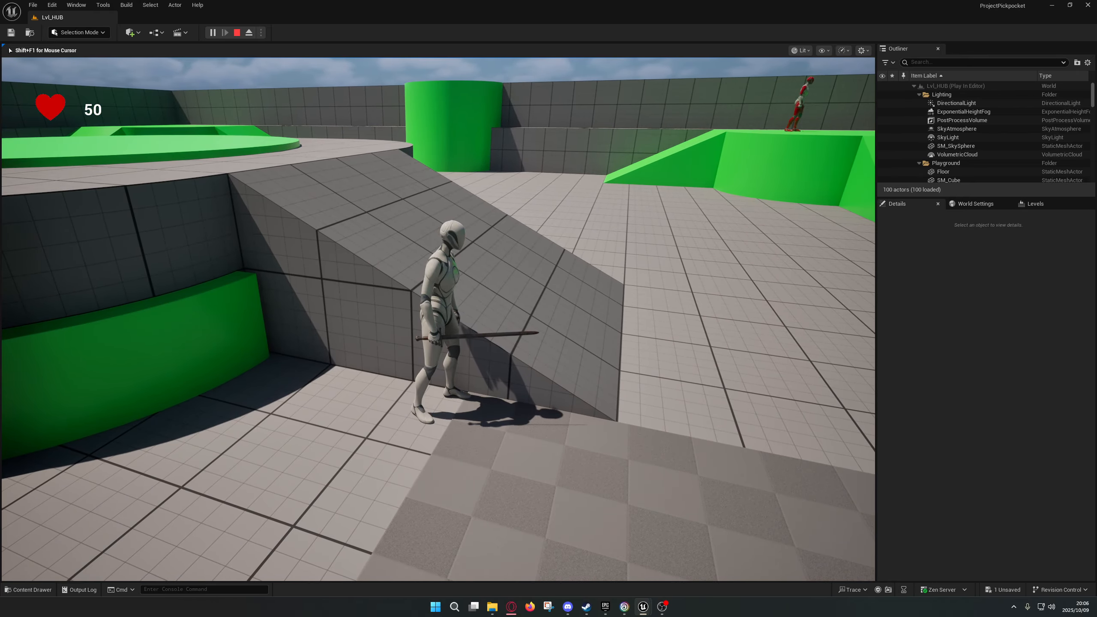
pyautogui.press('a')
pyautogui.press('s')
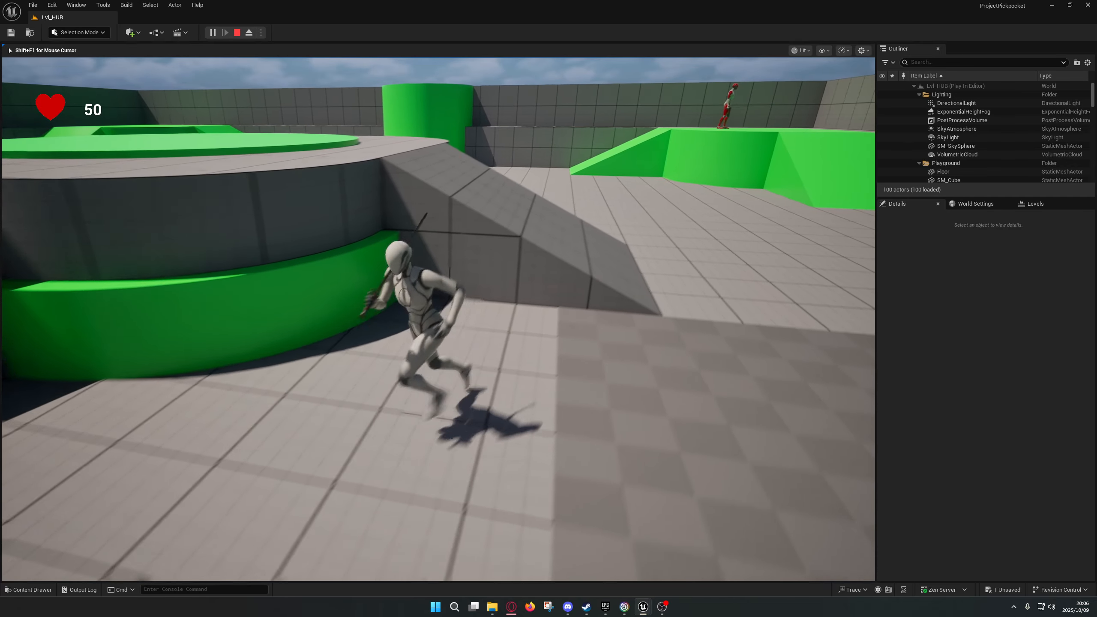
pyautogui.press('Escape')
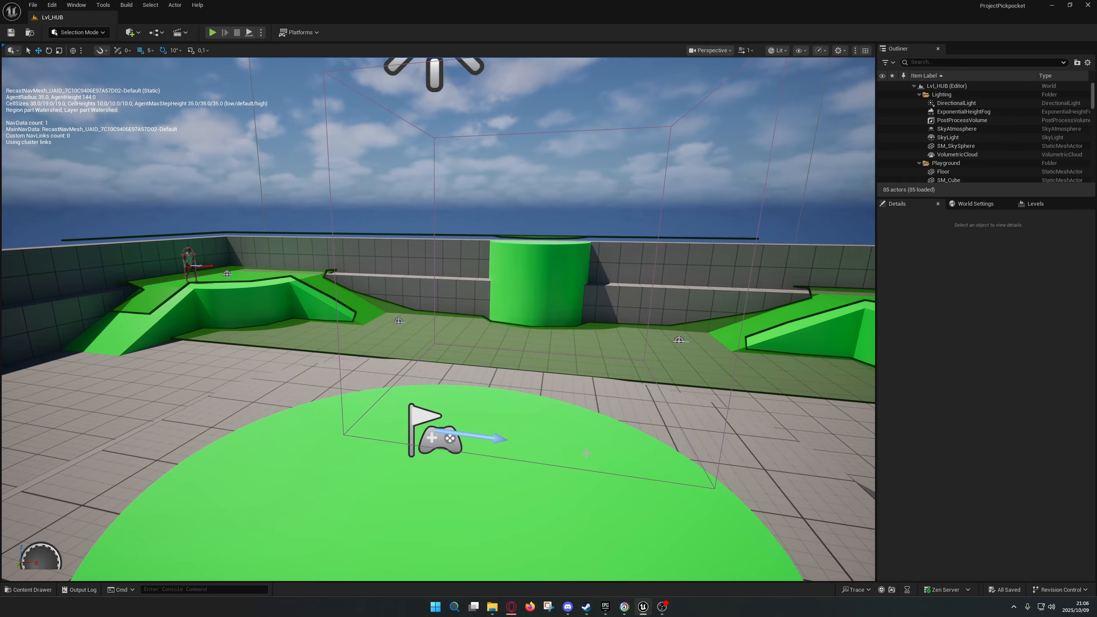
# Bring up the content browser at Animation > Throw, preview the UE5Throw_Anim sequence, and return to the folder.
pyautogui.moveTo(645, 607)
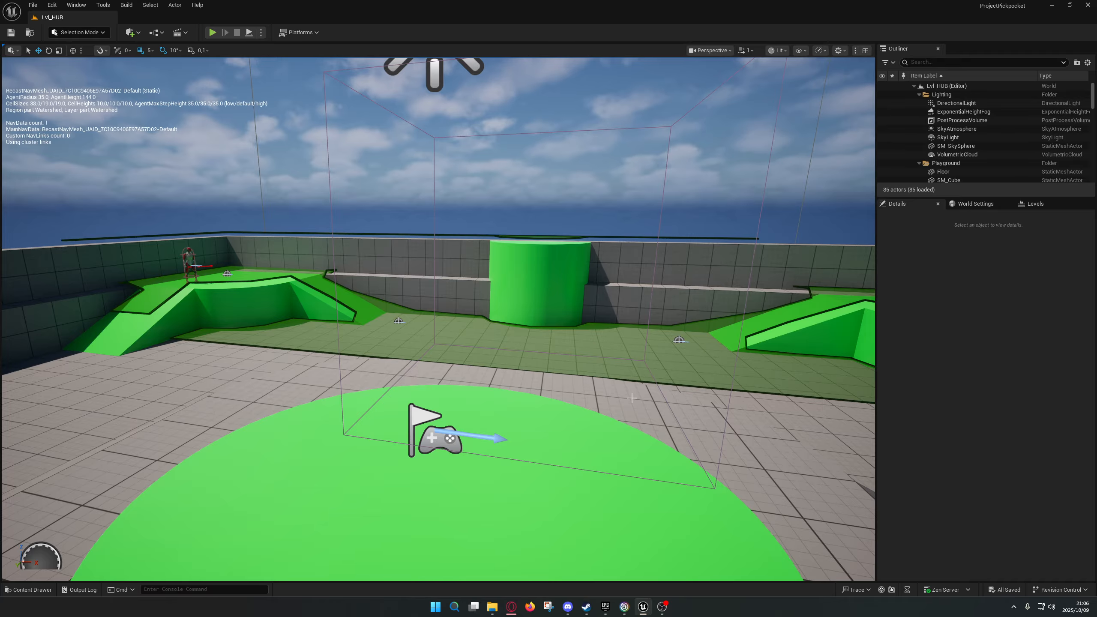
pyautogui.moveTo(632, 398); pyautogui.dragTo(725, 385, button='right')
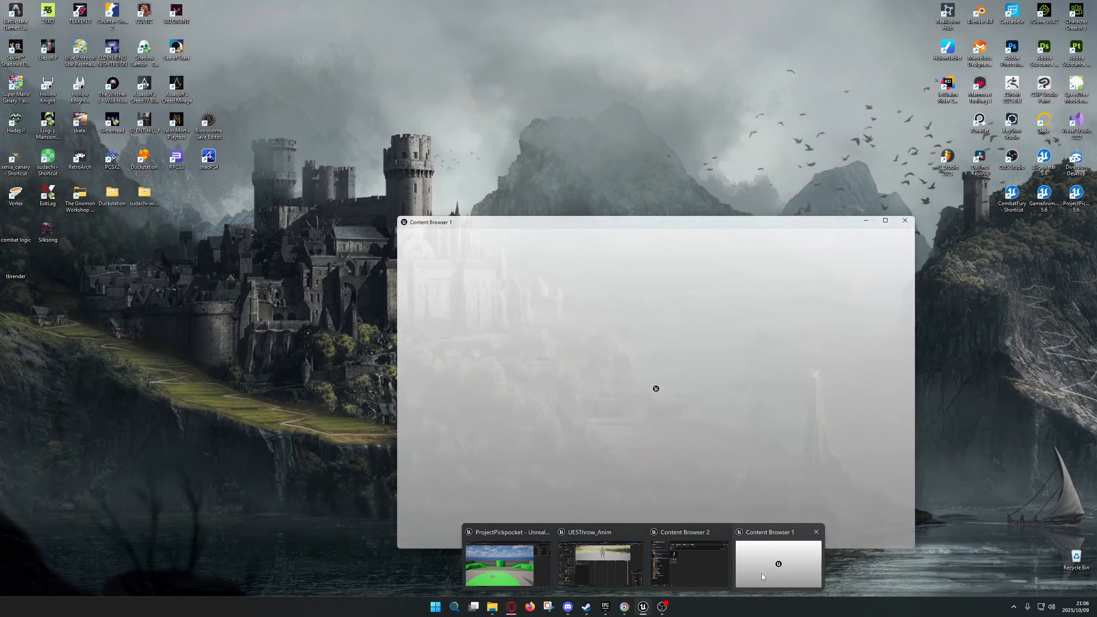
pyautogui.click(690, 562)
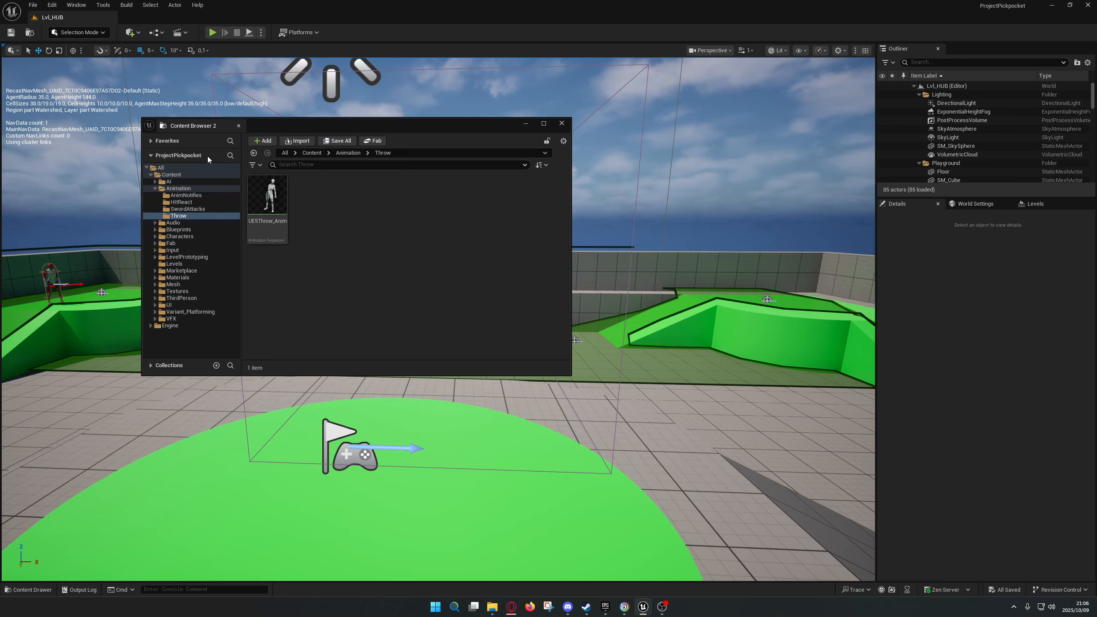
pyautogui.moveTo(292, 131); pyautogui.dragTo(331, 168)
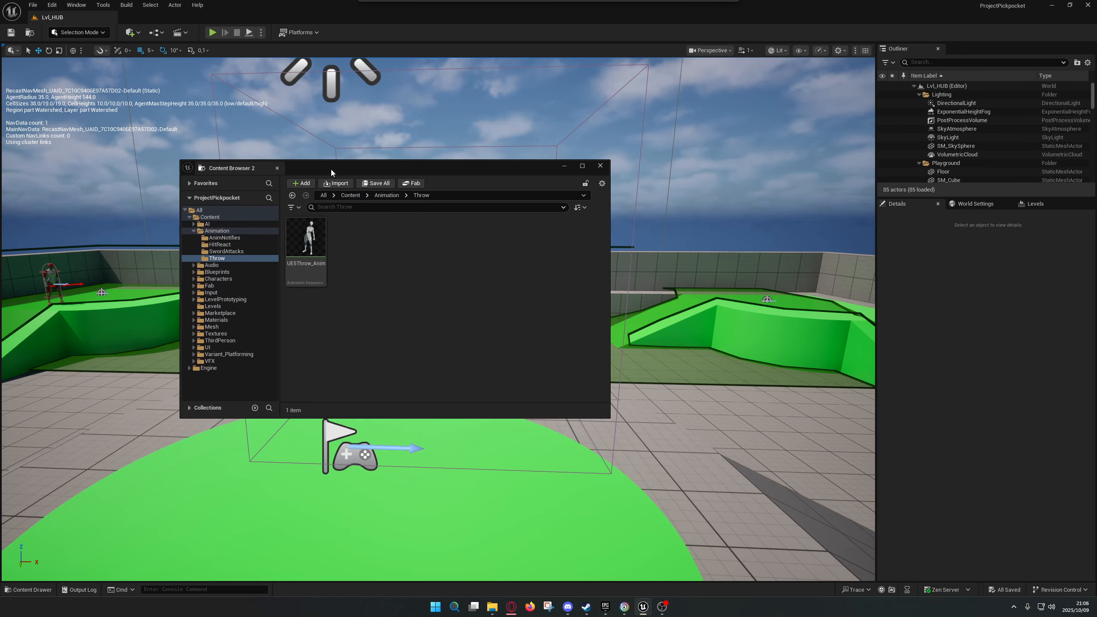
pyautogui.doubleClick(312, 283)
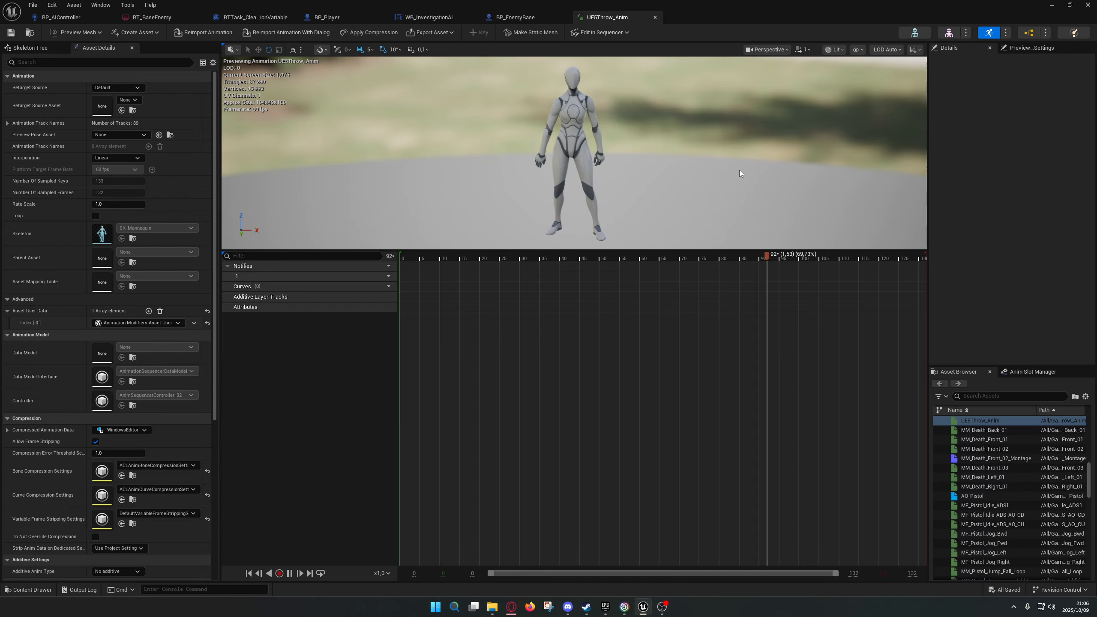
pyautogui.click(1052, 5)
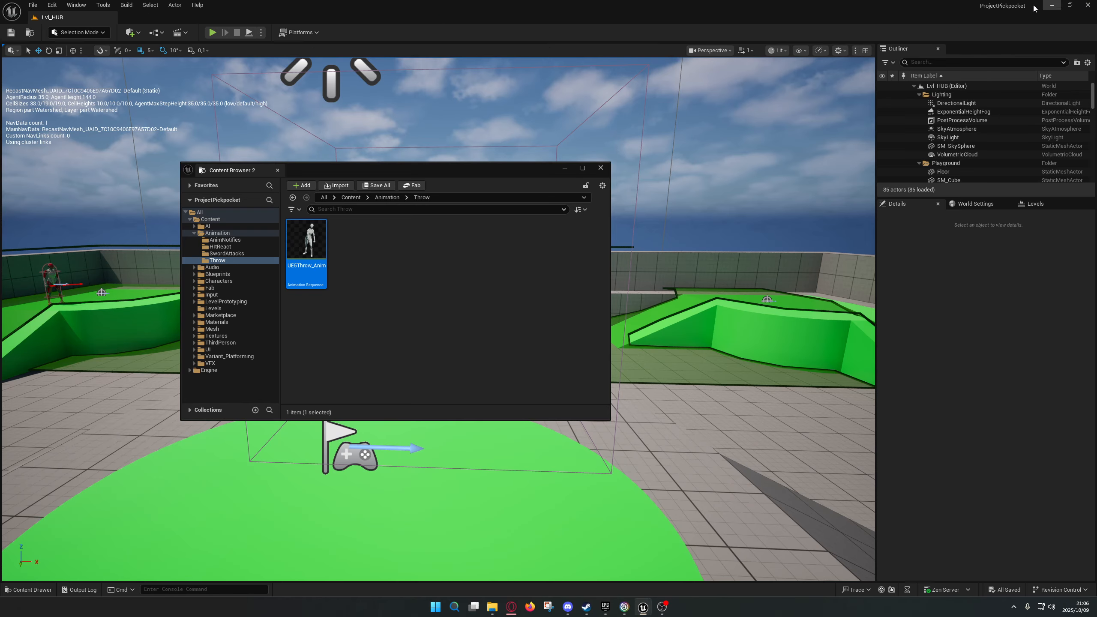
# Create an AnimMontage from UE5Throw_Anim, keep its default name, and open it for editing.
pyautogui.rightClick(320, 242)
pyautogui.moveTo(408, 315)
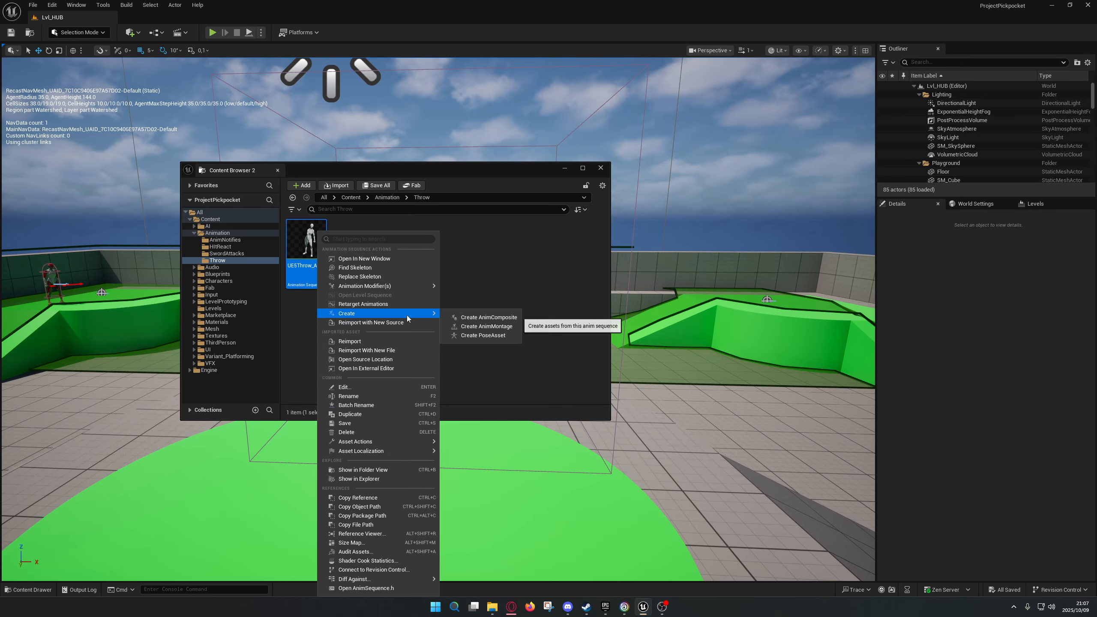
pyautogui.click(467, 327)
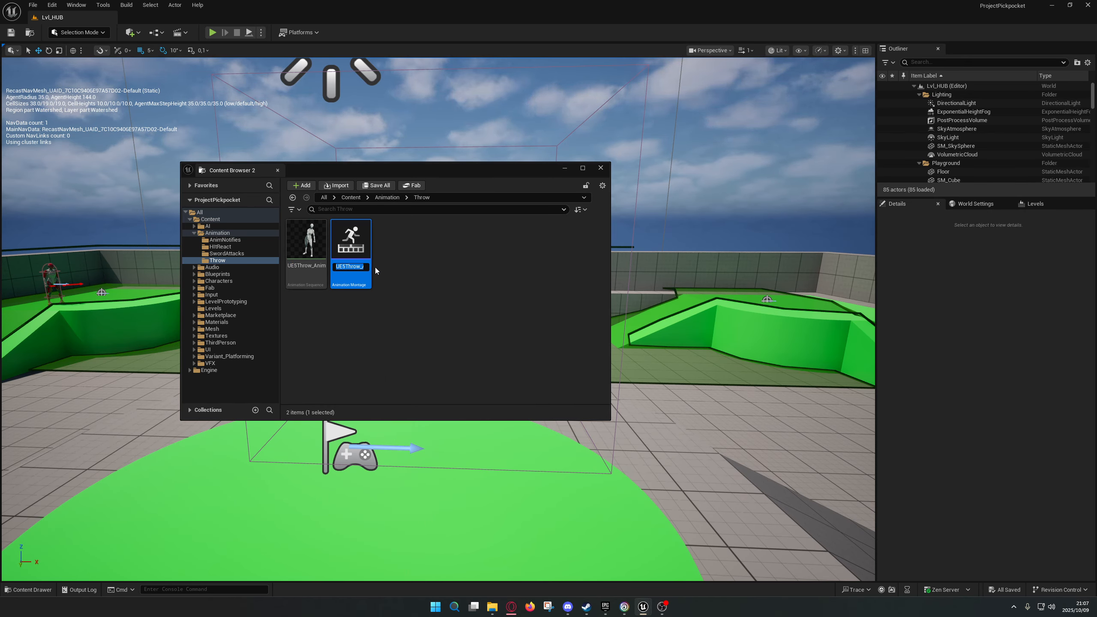
pyautogui.press('Return')
pyautogui.doubleClick(362, 252)
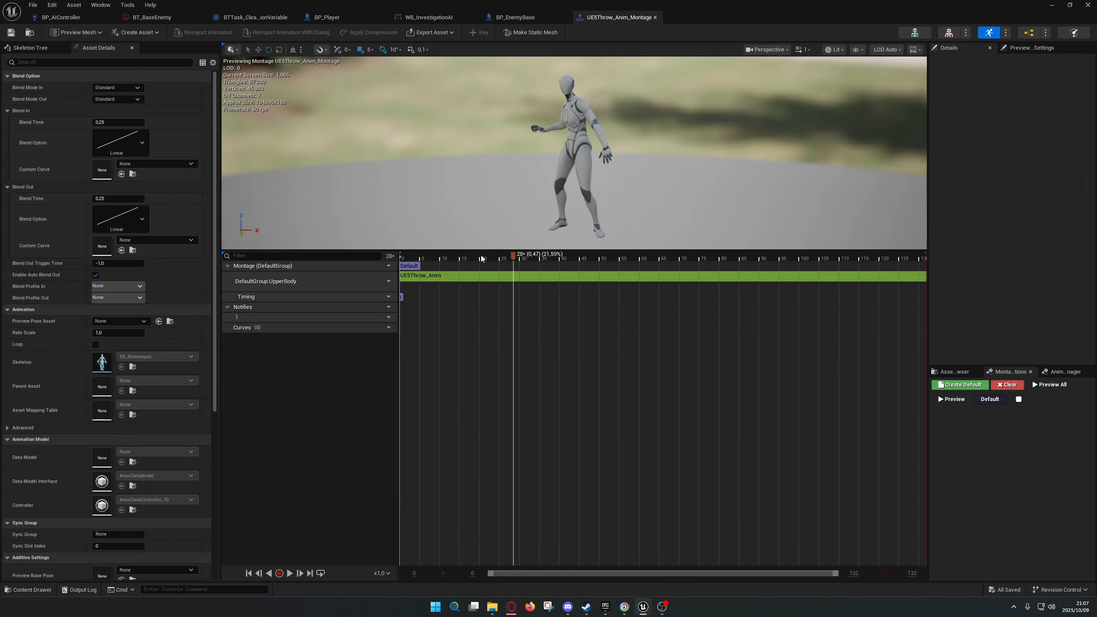
# Scrub the throw montage to the release pose at frame 50 and add a Montage Notify there on notify track 1.
pyautogui.moveTo(424, 256); pyautogui.dragTo(575, 255)
pyautogui.moveTo(591, 232); pyautogui.dragTo(629, 206, button='right')
pyautogui.moveTo(578, 258)
pyautogui.mouseDown()
pyautogui.moveTo(588, 259)
pyautogui.moveTo(545, 258)
pyautogui.moveTo(600, 261)
pyautogui.mouseUp()
pyautogui.rightClick(600, 261)
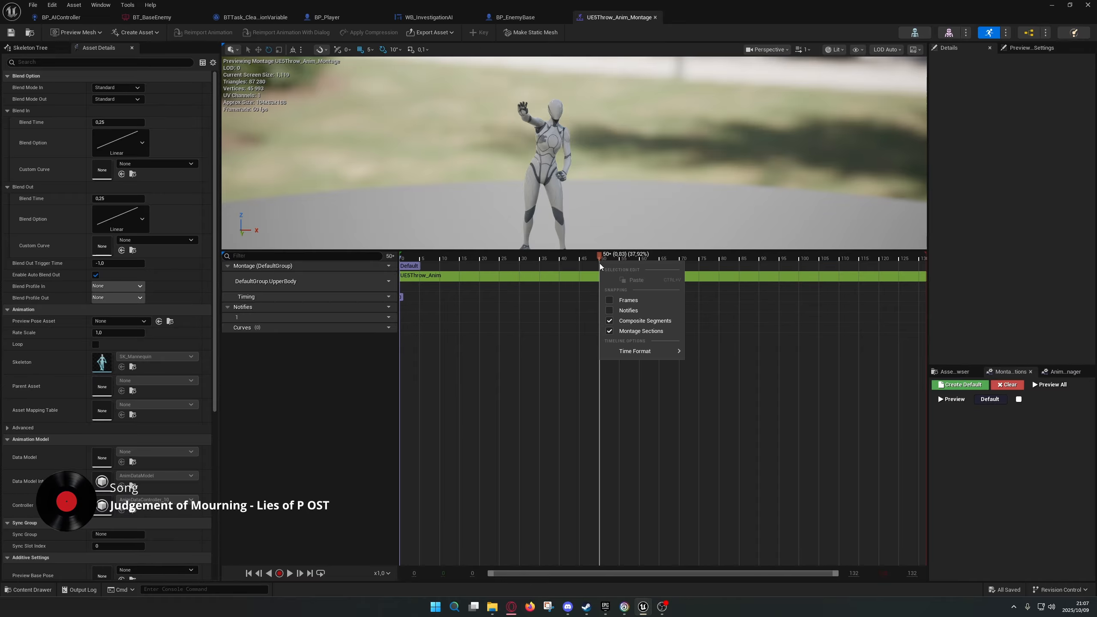
pyautogui.click(251, 324)
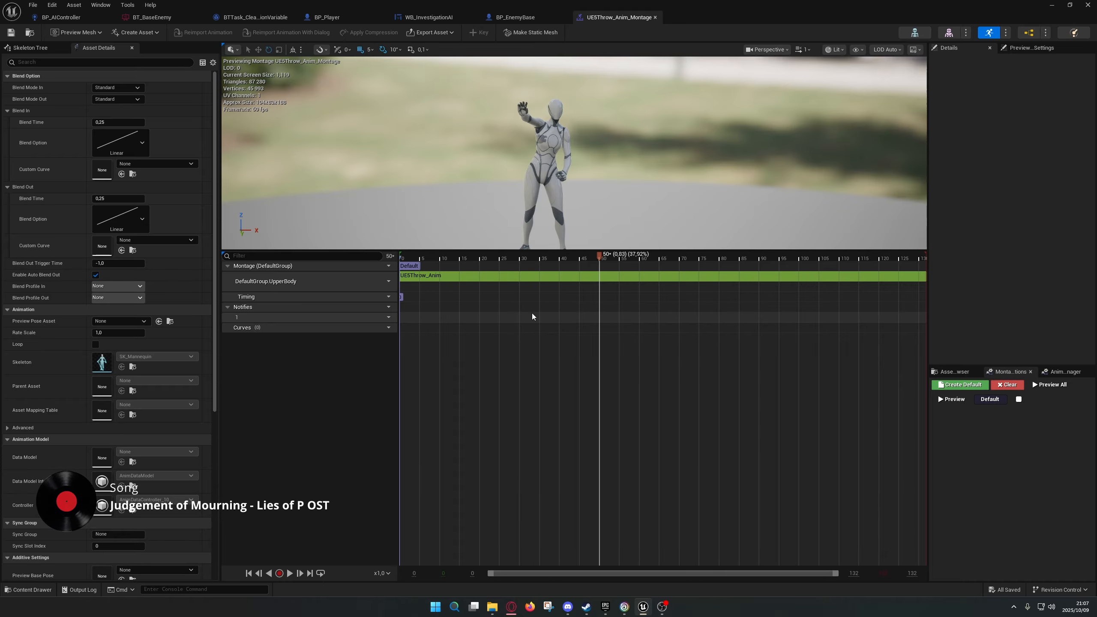
pyautogui.rightClick(600, 317)
pyautogui.moveTo(630, 339)
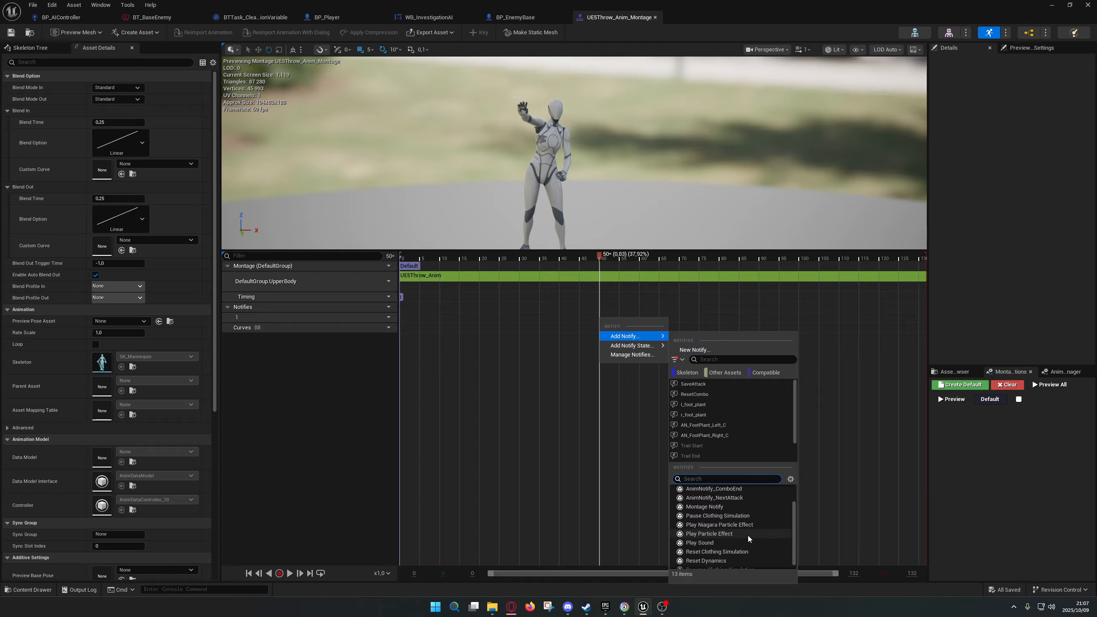
pyautogui.scroll(-2, 748, 527)
pyautogui.click(733, 529)
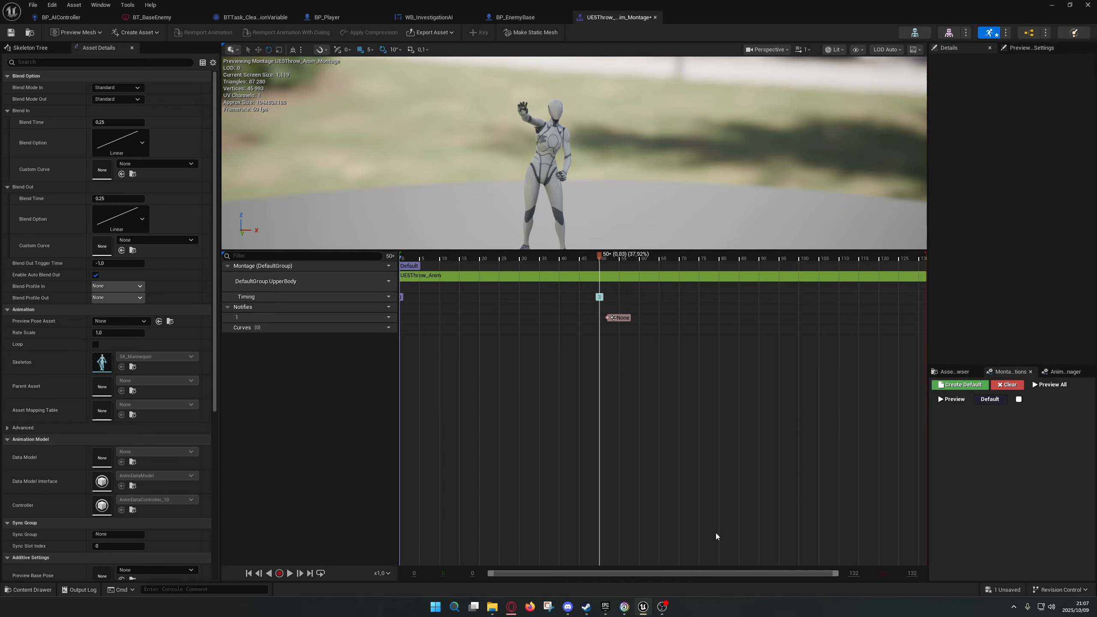
# Set the new montage notify's name to Spawn and save the montage.
pyautogui.click(613, 318)
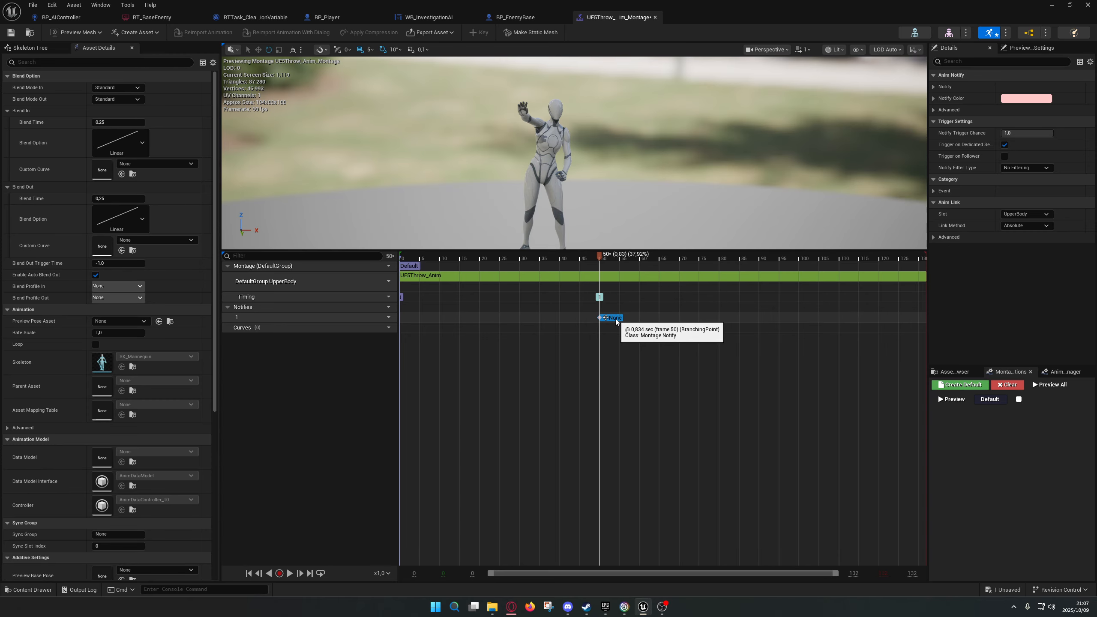
pyautogui.click(933, 86)
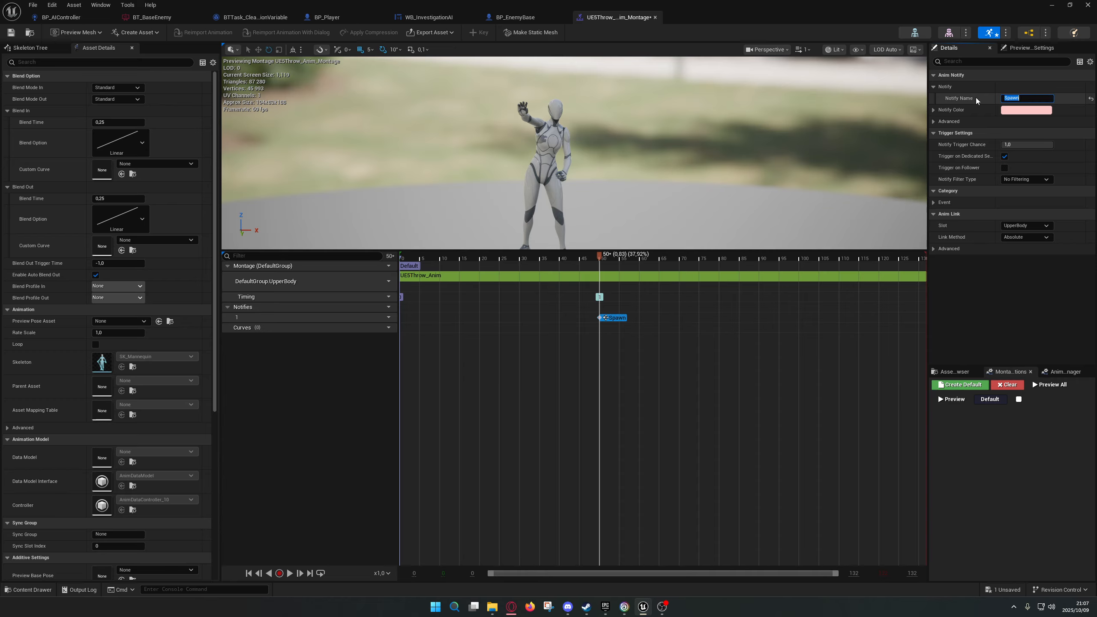
pyautogui.click(617, 321)
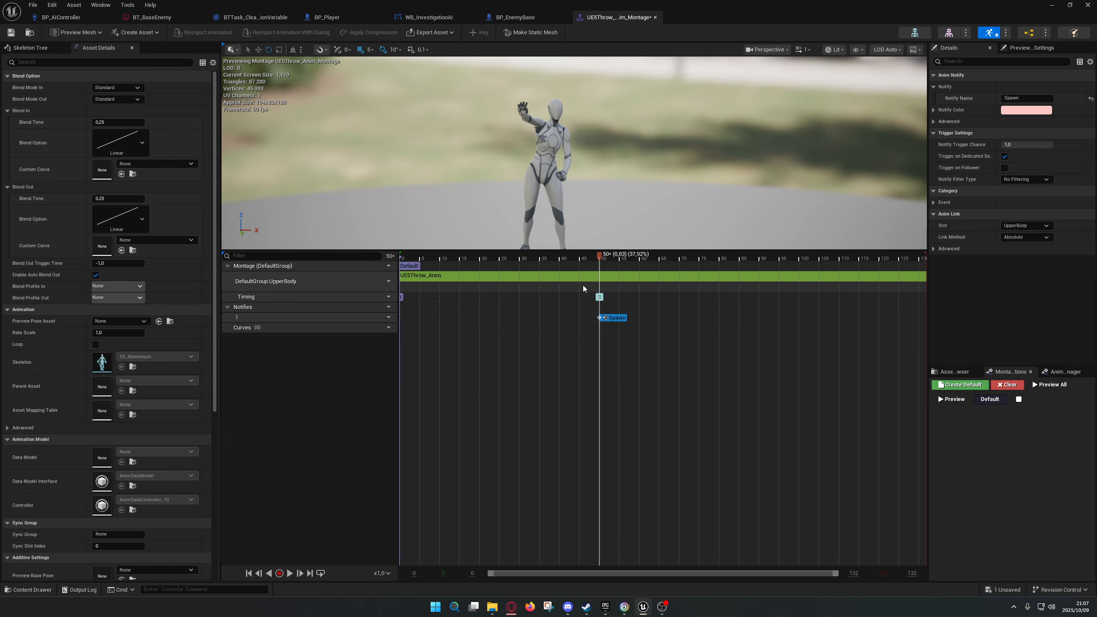
pyautogui.click(13, 36)
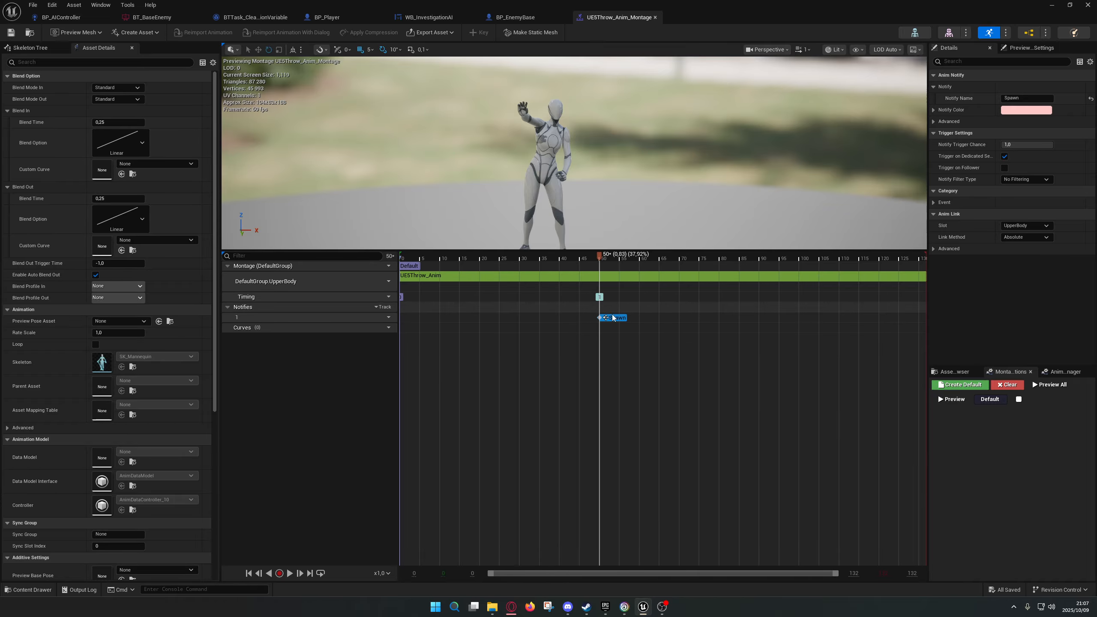
# In BP_Player's Attack Combo System graph, look up a debug key event to add in the empty area below Make Noise Event.
pyautogui.click(333, 18)
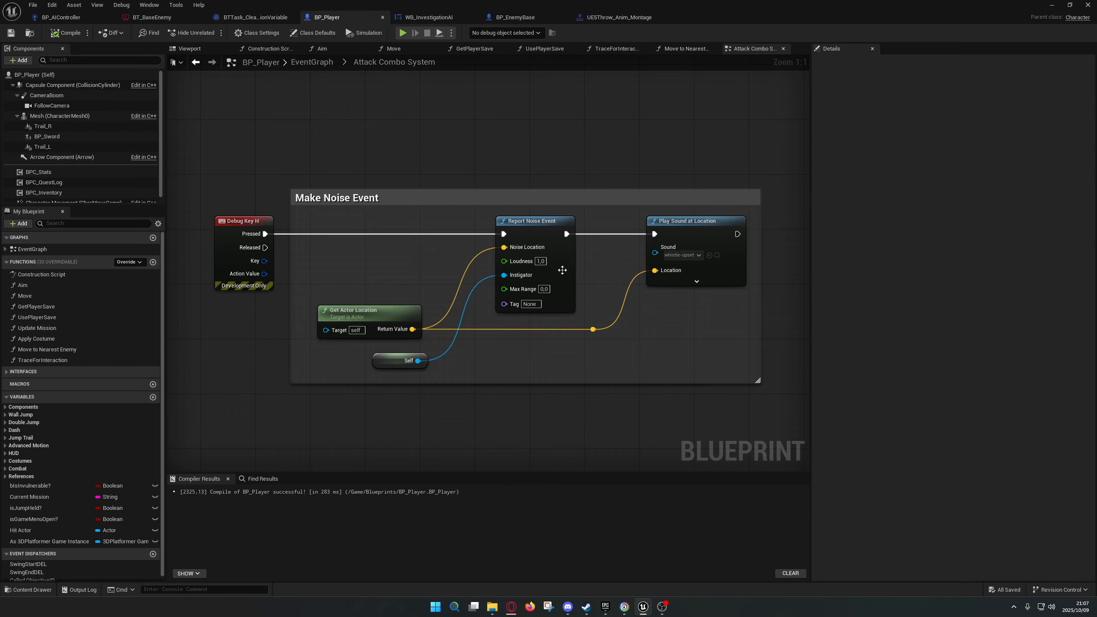
pyautogui.scroll(-6, 380, 281)
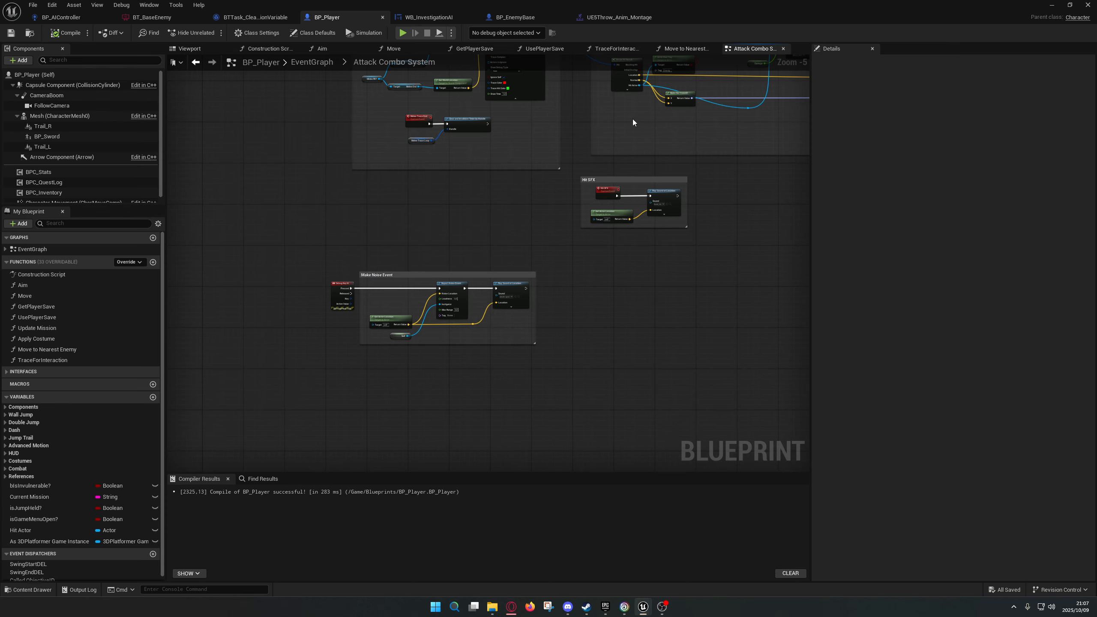
pyautogui.moveTo(437, 229); pyautogui.dragTo(438, 163, button='right')
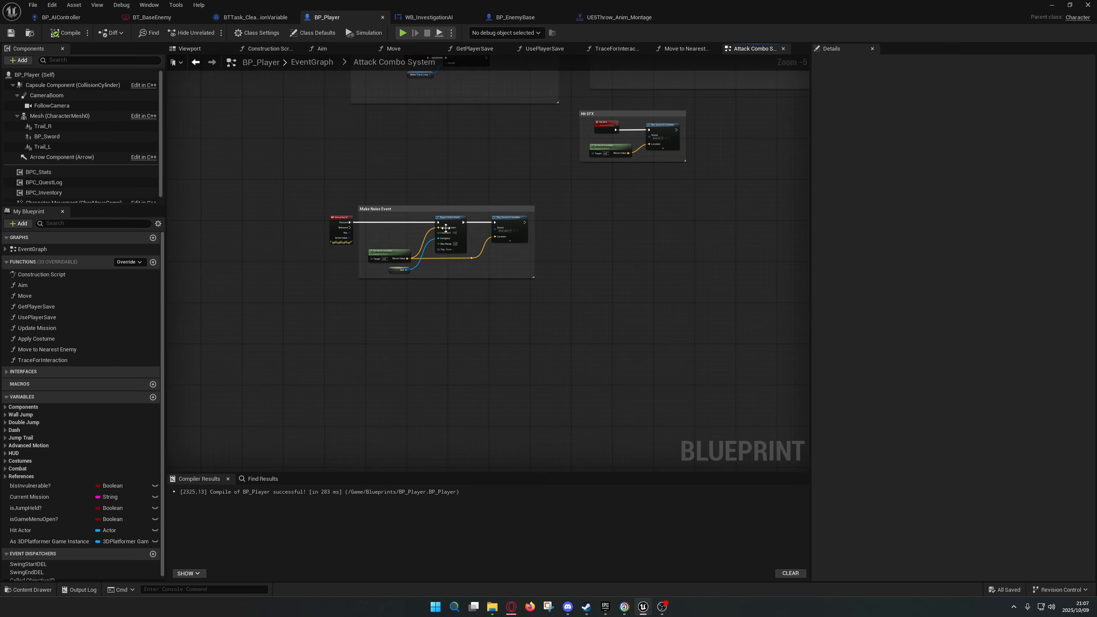
pyautogui.scroll(5, 442, 264)
pyautogui.moveTo(379, 281); pyautogui.dragTo(532, 270, button='right')
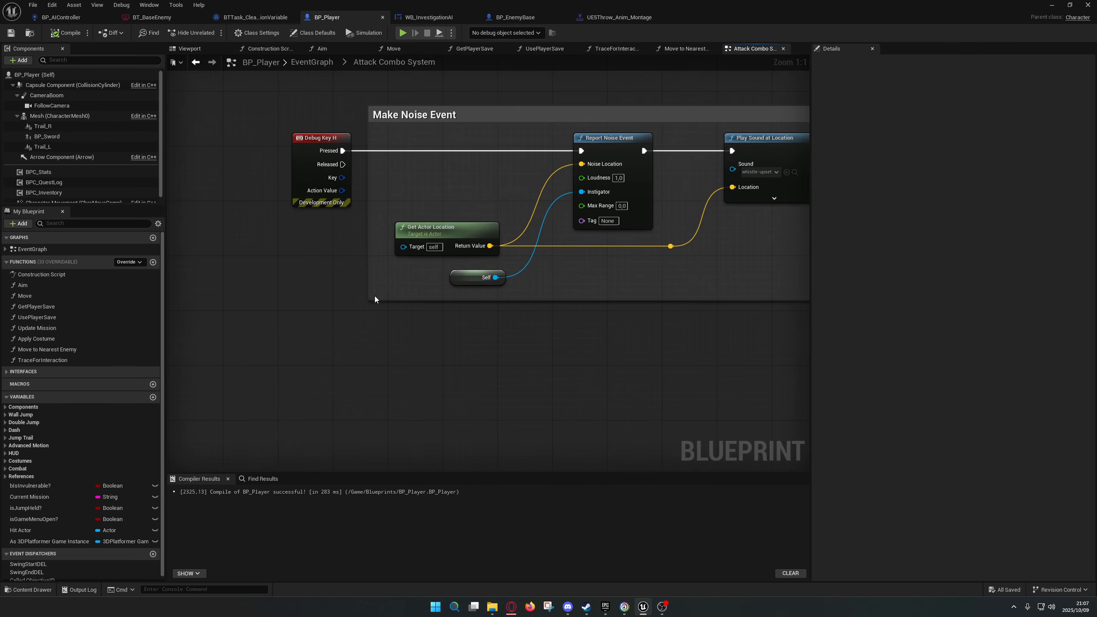
pyautogui.rightClick(293, 352)
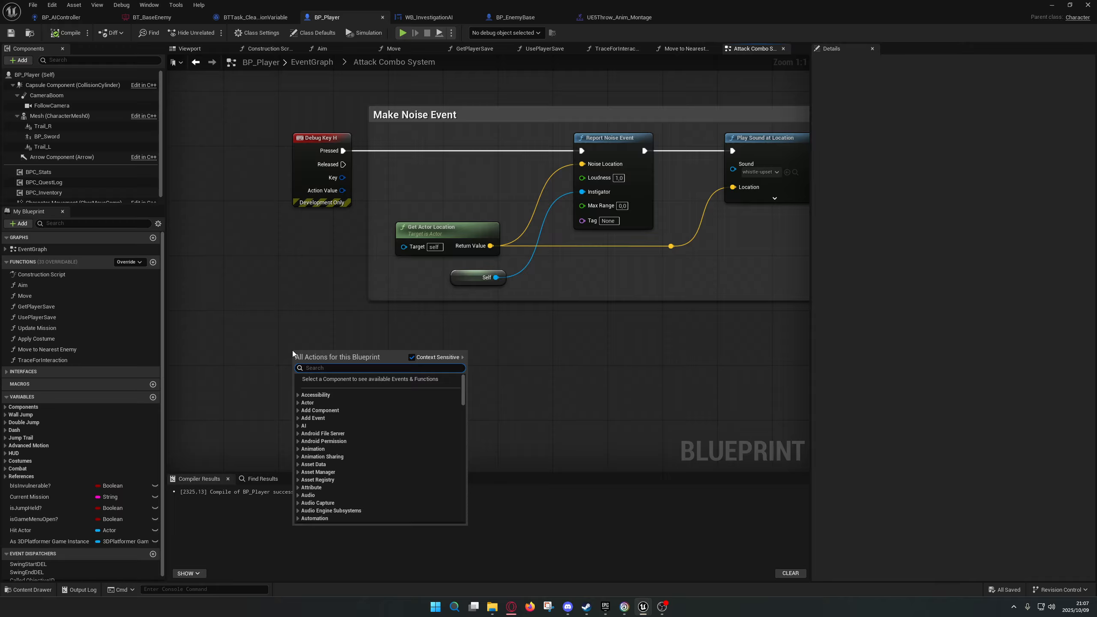
pyautogui.write('debug')
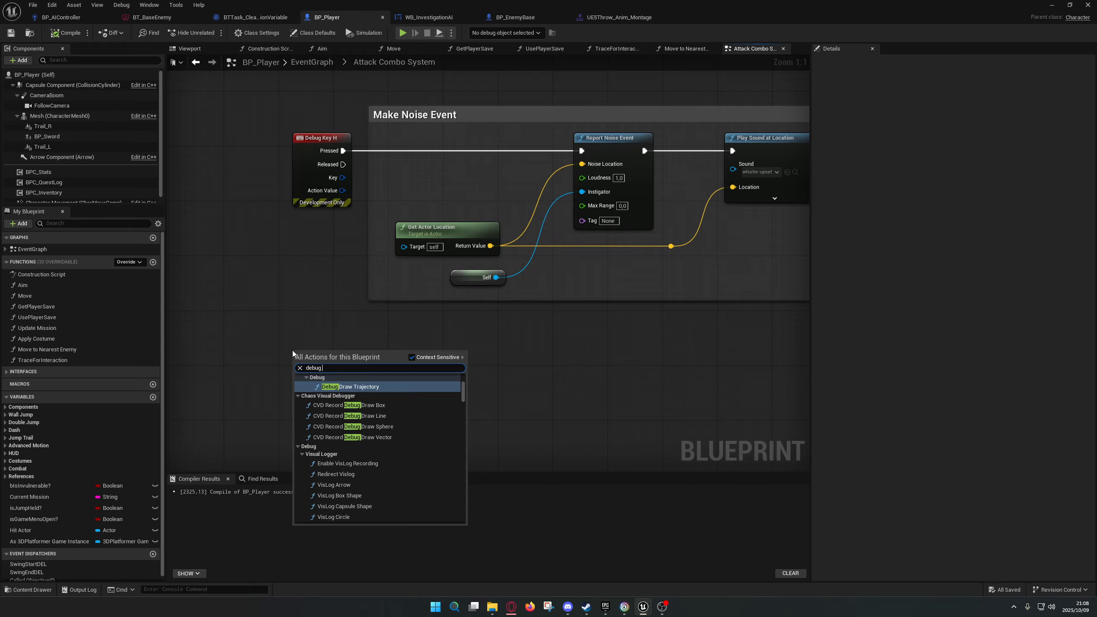
pyautogui.write(' key')
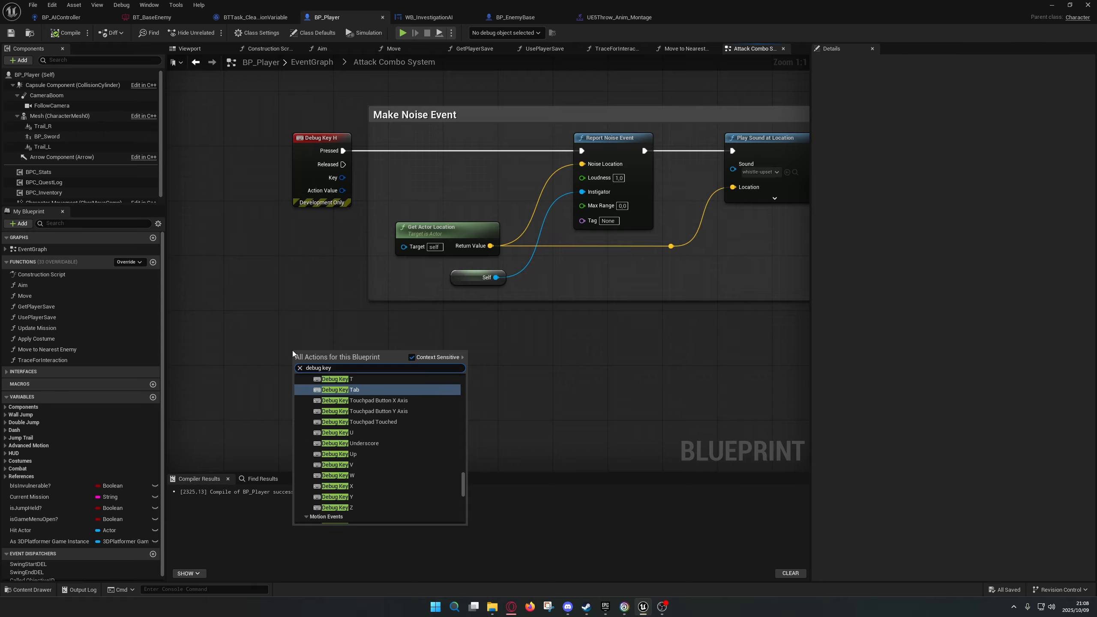